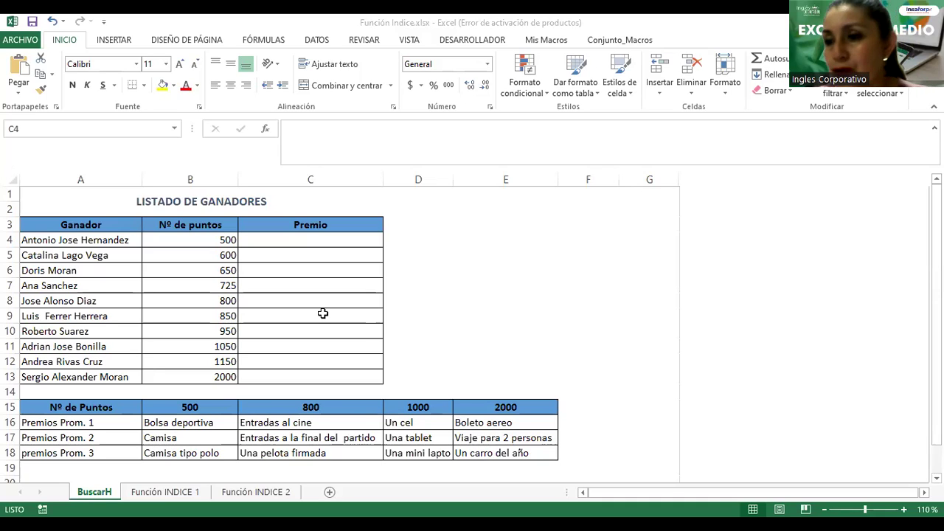
Enter =BUSCARH(B4;A15:E18;3) in cell C4 to look up the first winner's prize from the second promotion
key("alt+Tab")
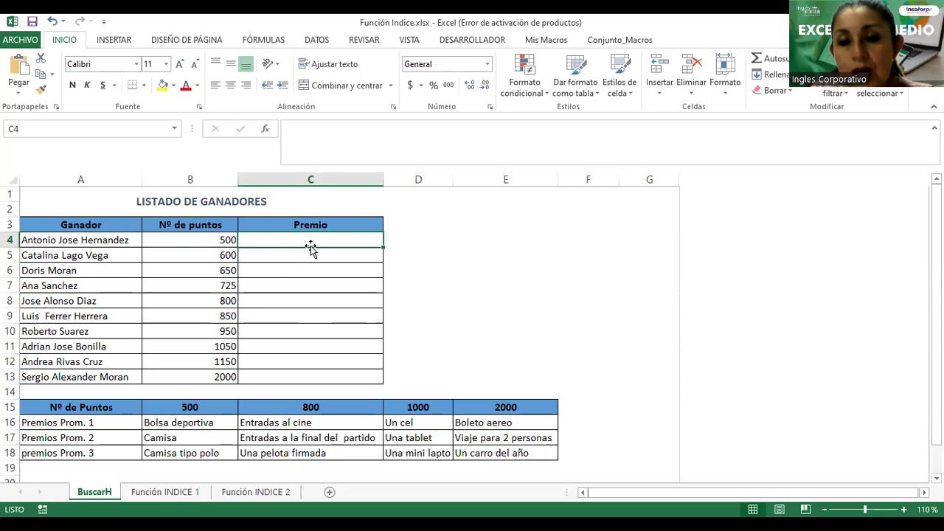
left_click(201, 237)
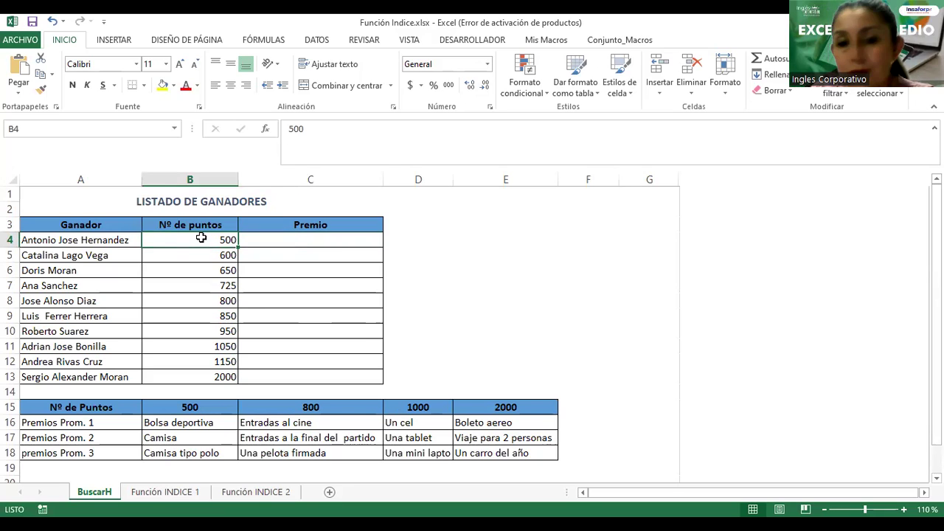
left_click(315, 244)
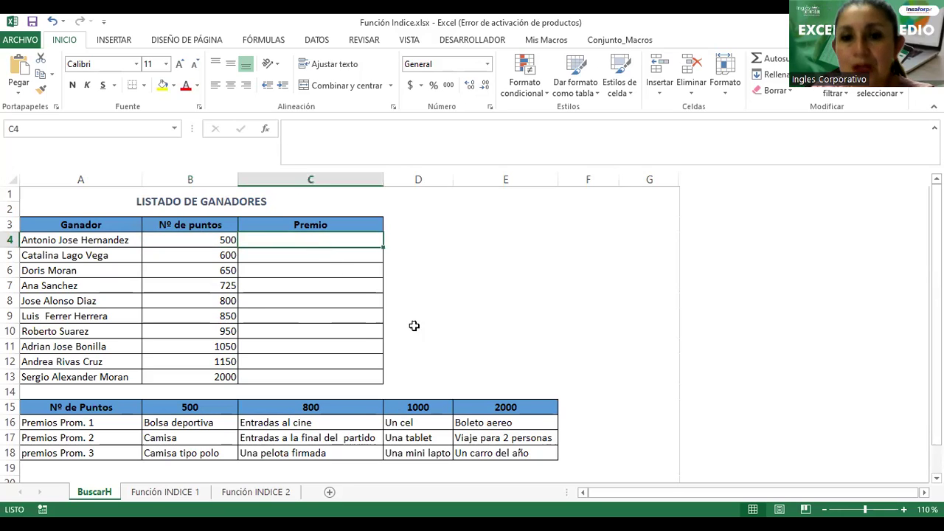
type("=")
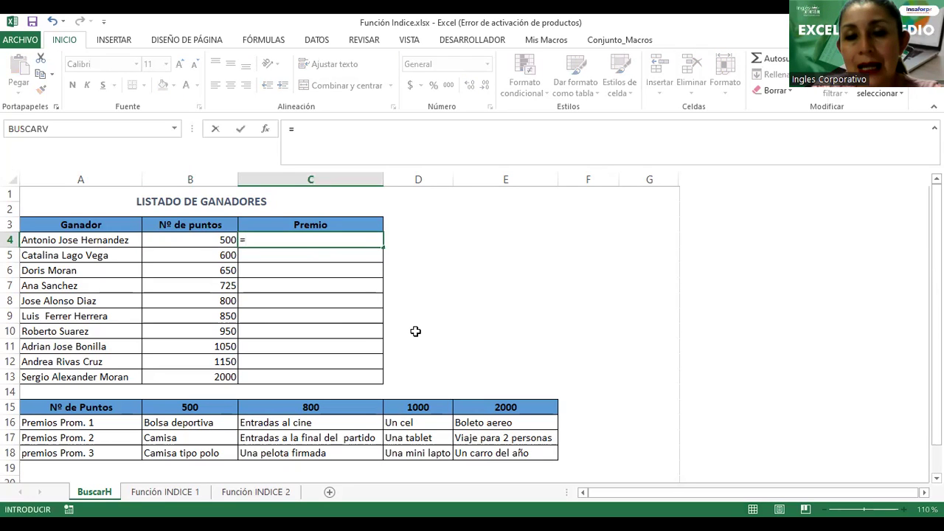
type("buscar")
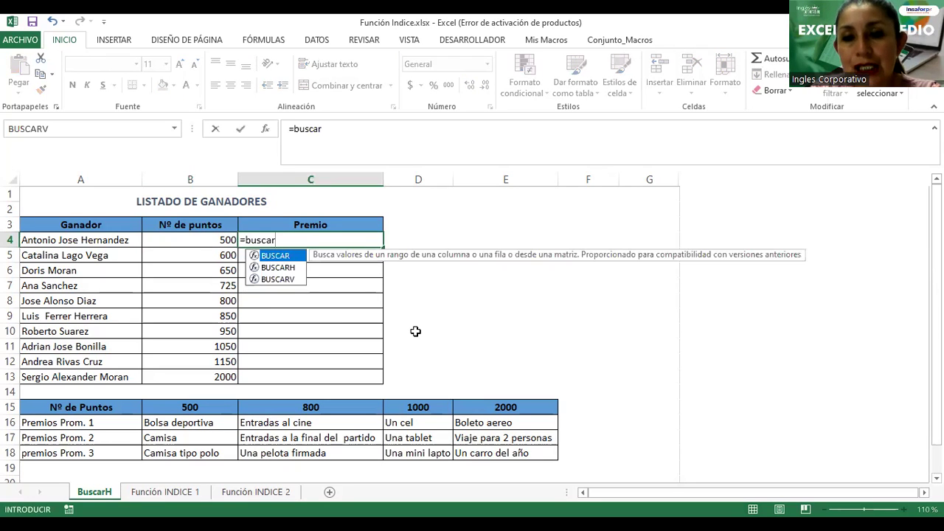
type("h")
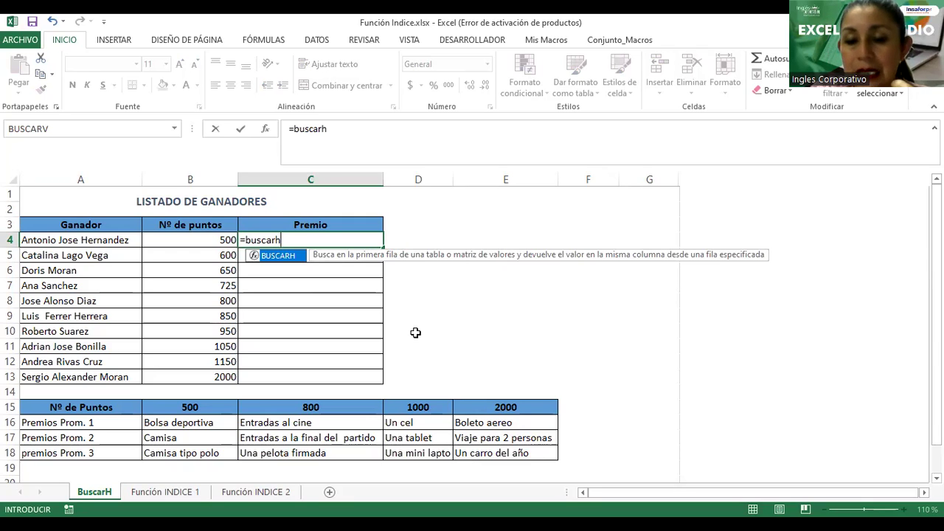
type("(")
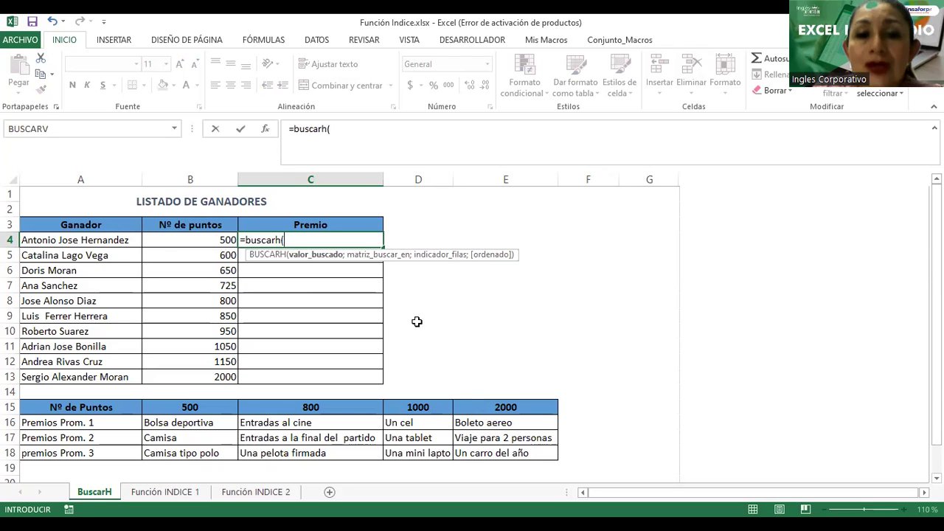
left_click(163, 239)
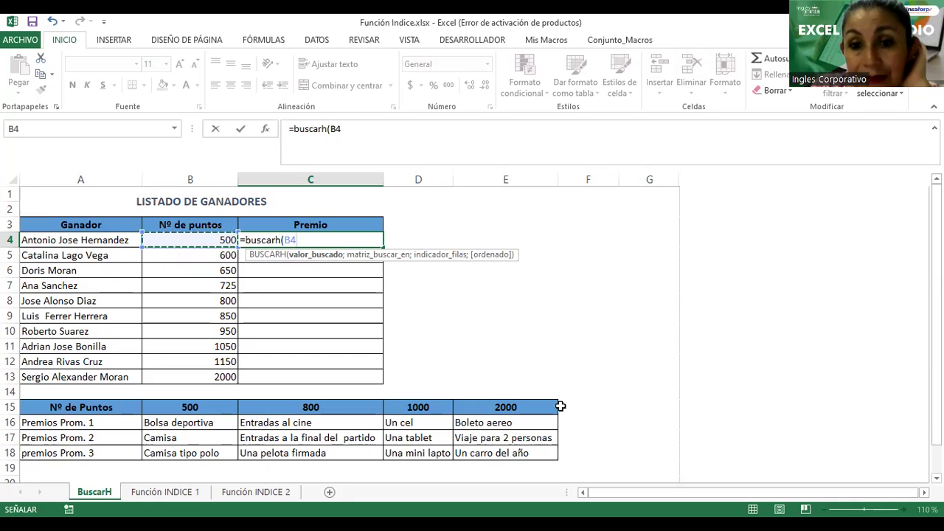
type(";")
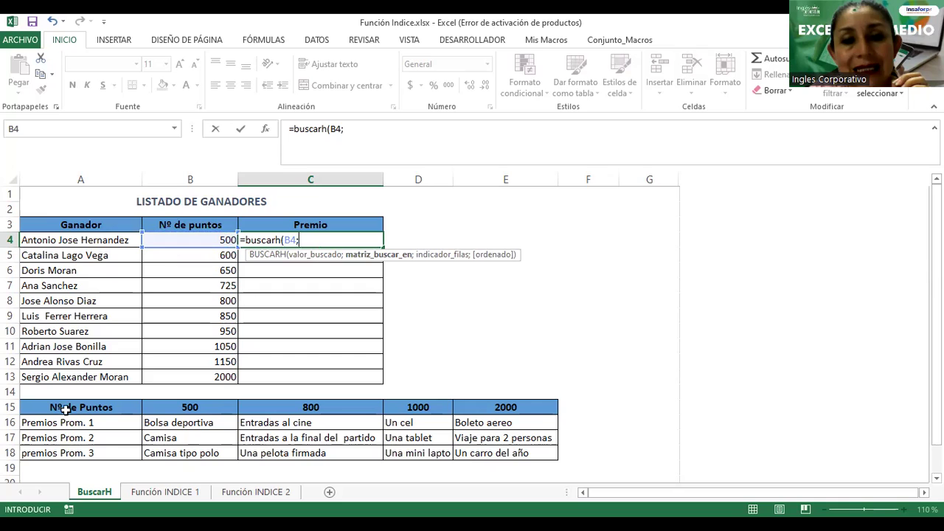
left_click_drag(65, 410, 486, 456)
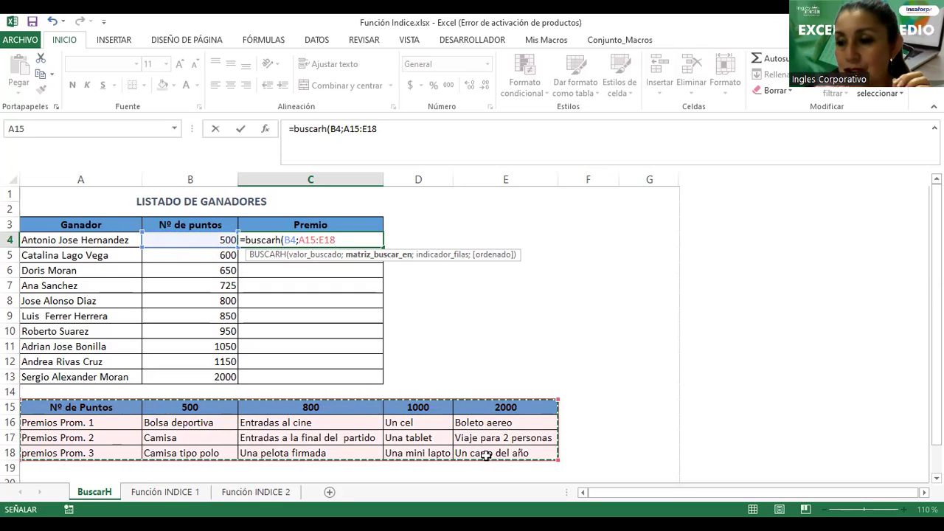
type(";")
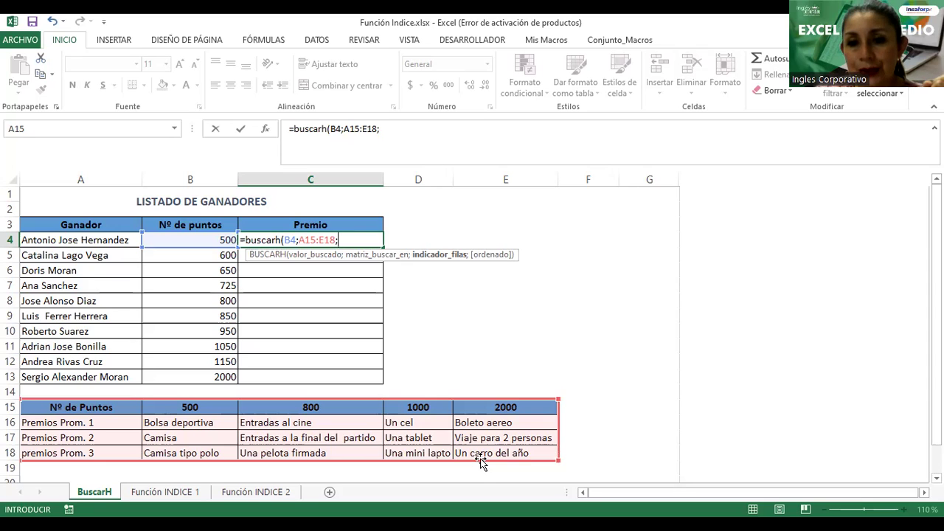
type(";")
key("BackSpace")
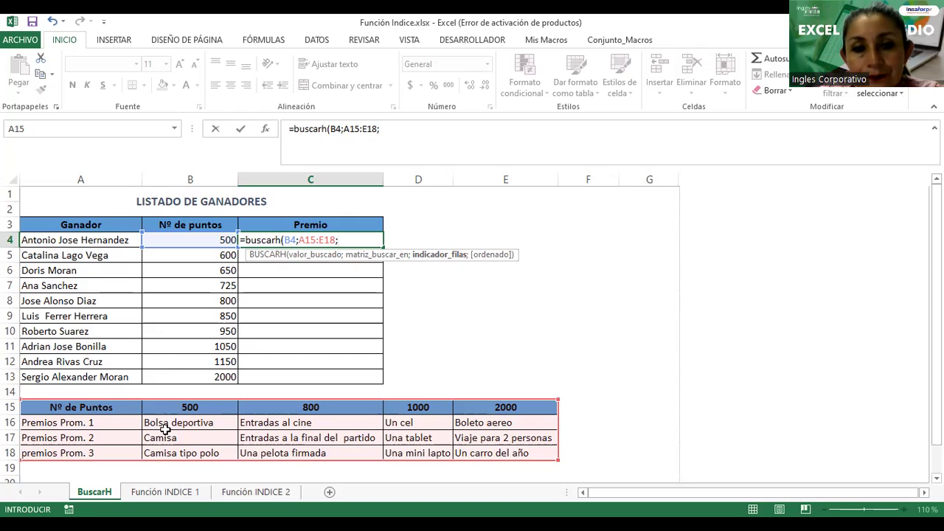
type("3)")
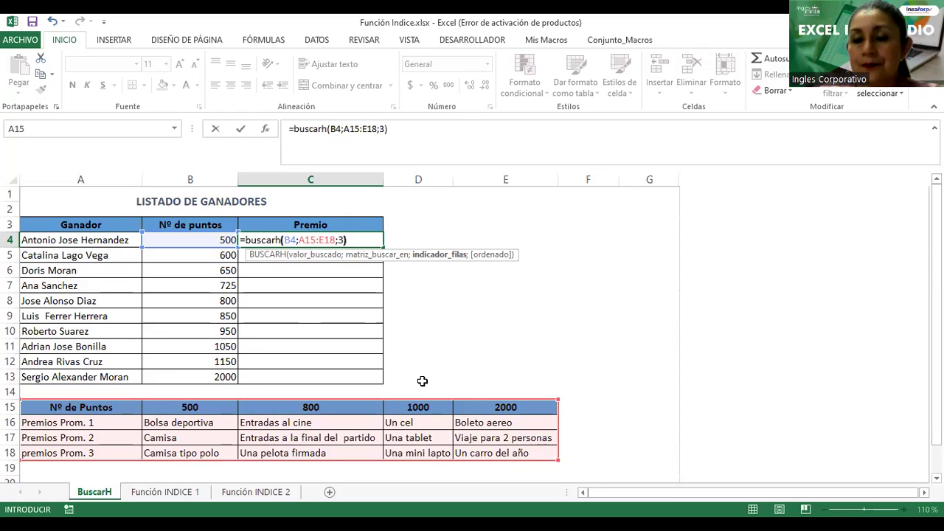
key("Return")
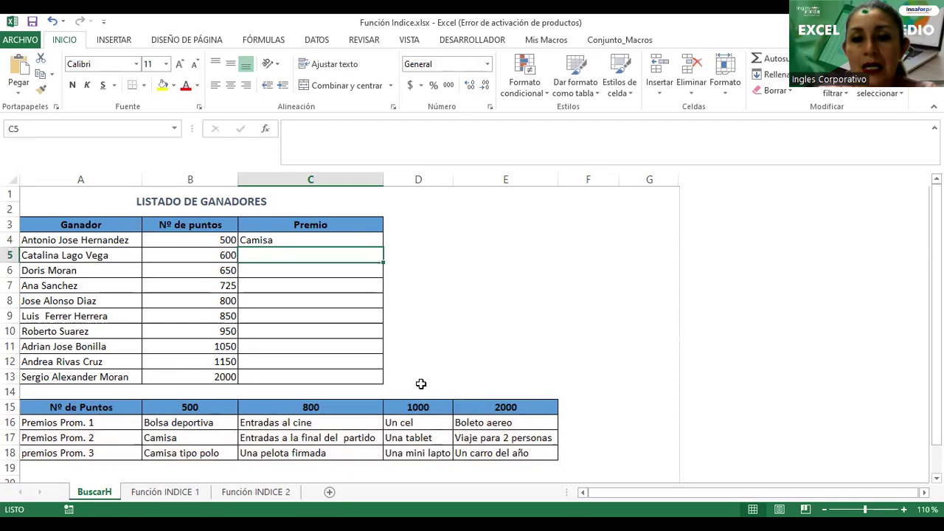
Number the prize table's rows 1 to 4 in cells F15 to F18, beside the table
left_click(612, 421)
left_click(588, 405)
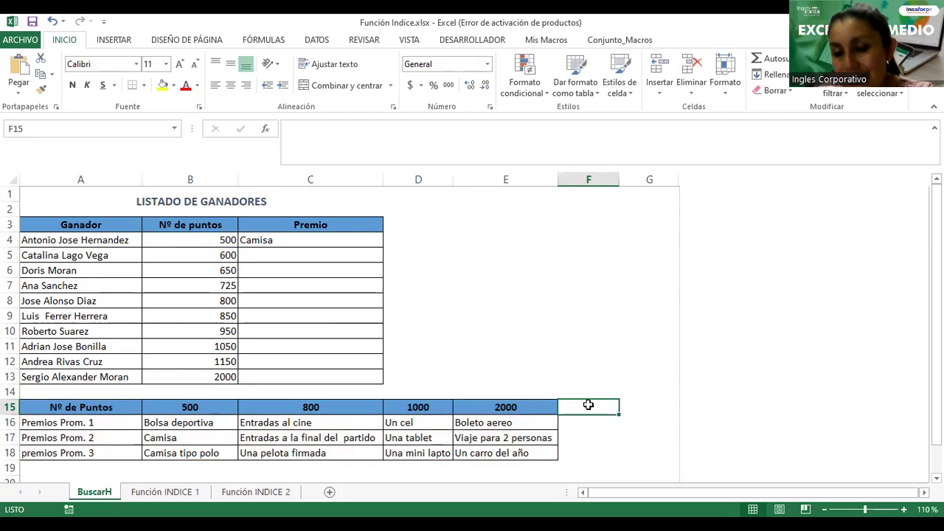
type("1")
key("Return")
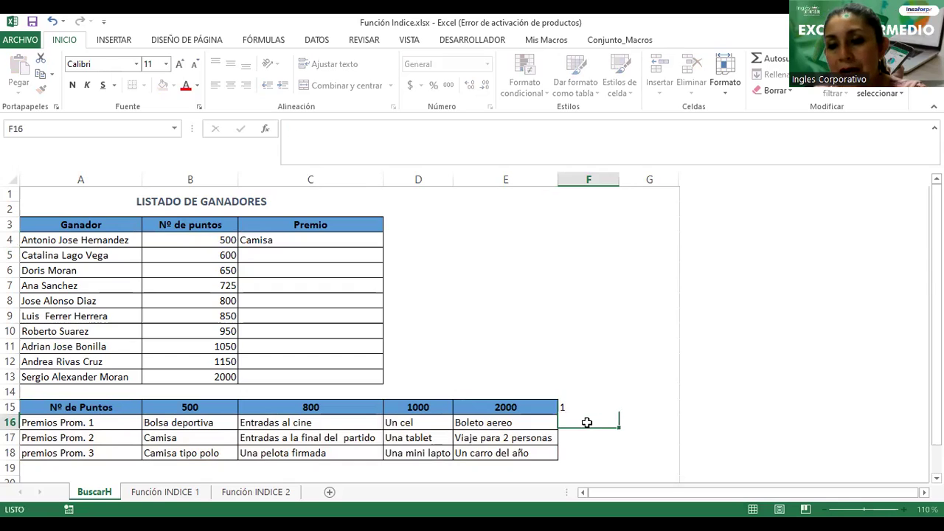
type("2")
key("Return")
type("3")
key("Return")
type("4")
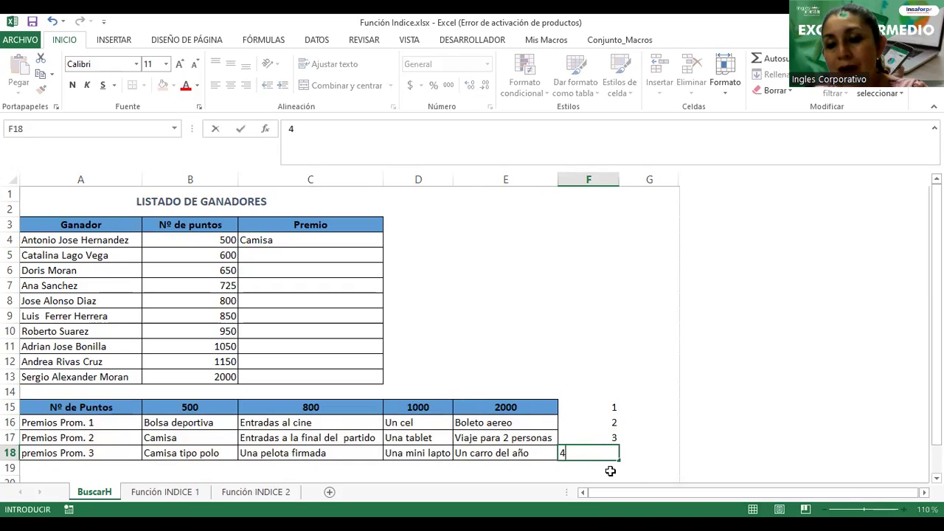
key("Return")
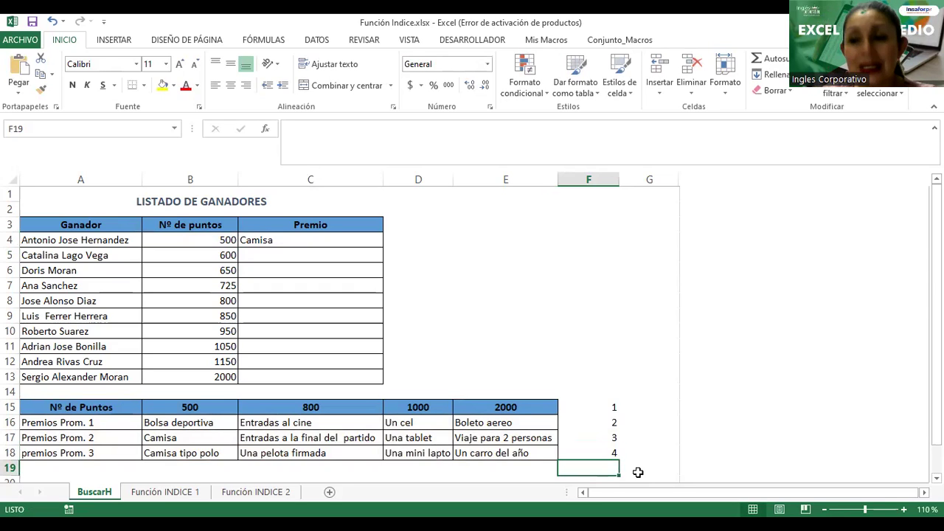
Review the arguments of the BUSCARH formula in C4 against the prize table and the points in B4
left_click(509, 402)
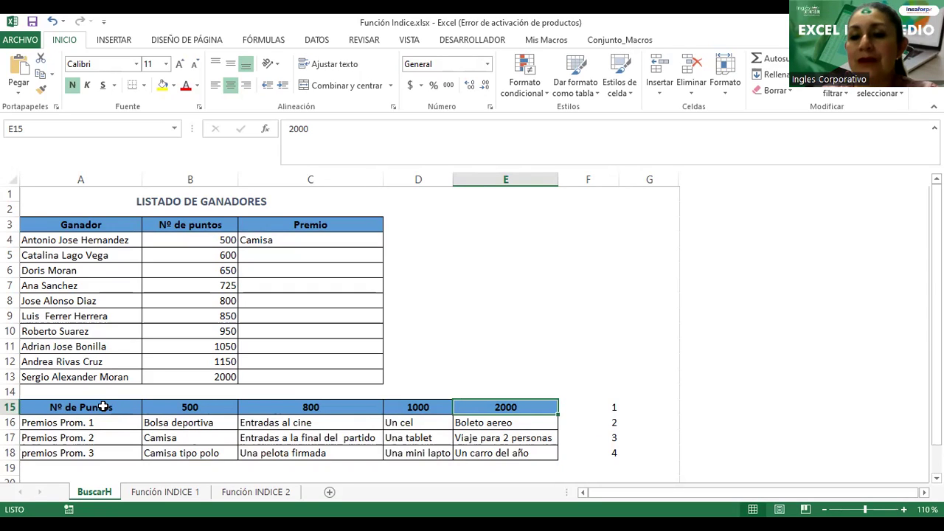
left_click(261, 237)
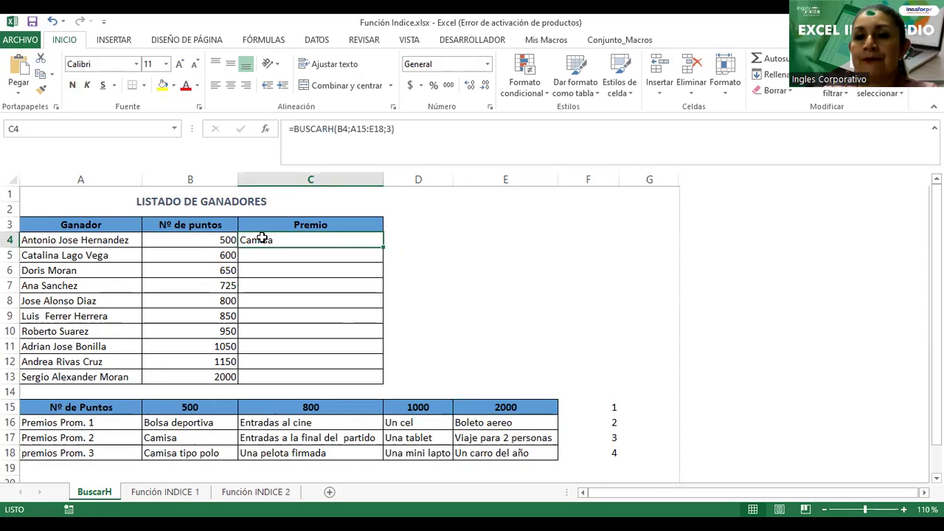
double_click(264, 240)
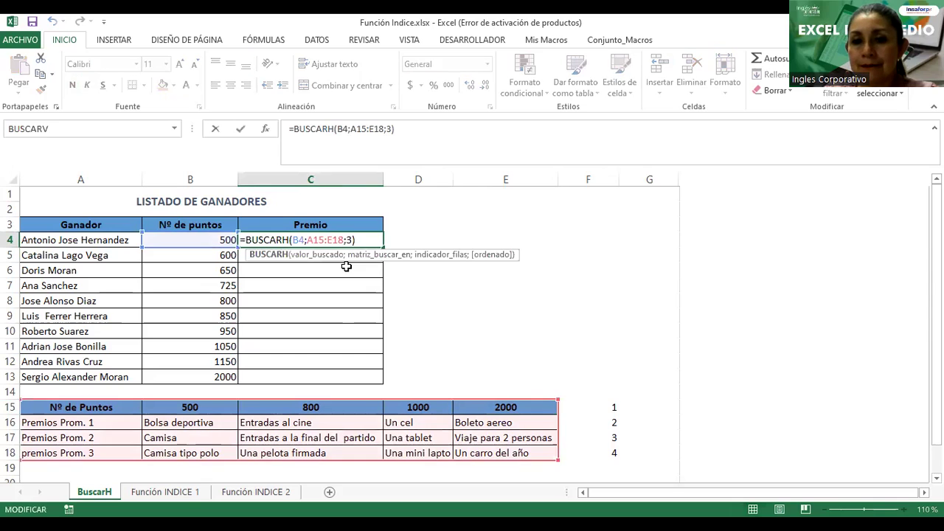
key("Return")
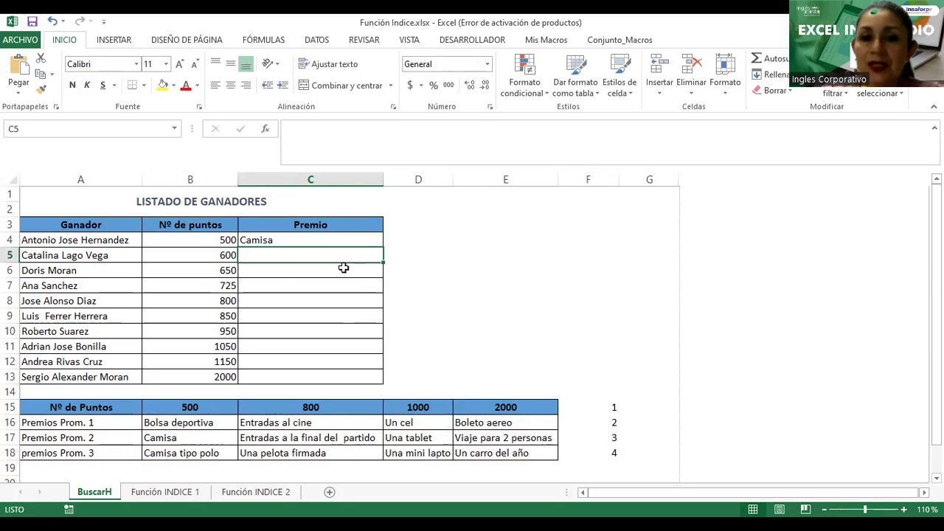
left_click(221, 236)
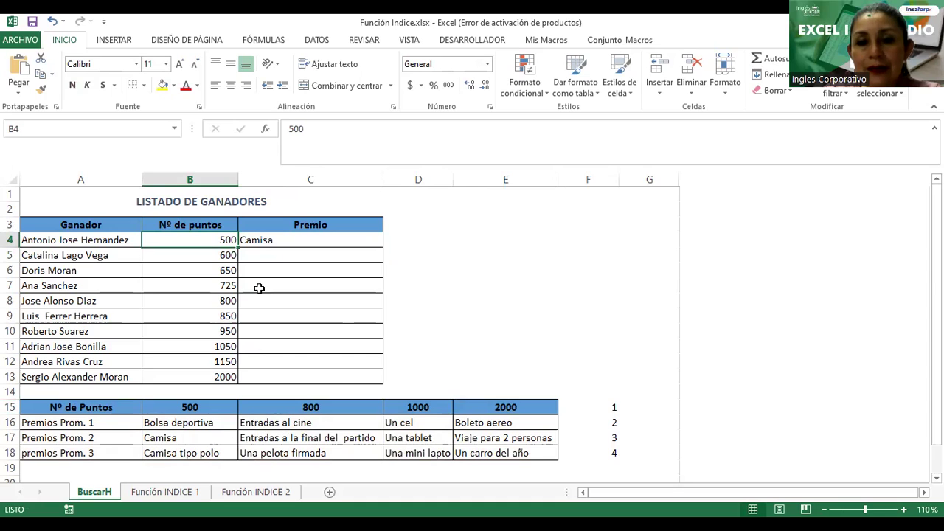
Enter =BUSCARH(B5;A15:E18;4) in cell C5 to look up the second winner's prize from the third promotion
left_click(267, 254)
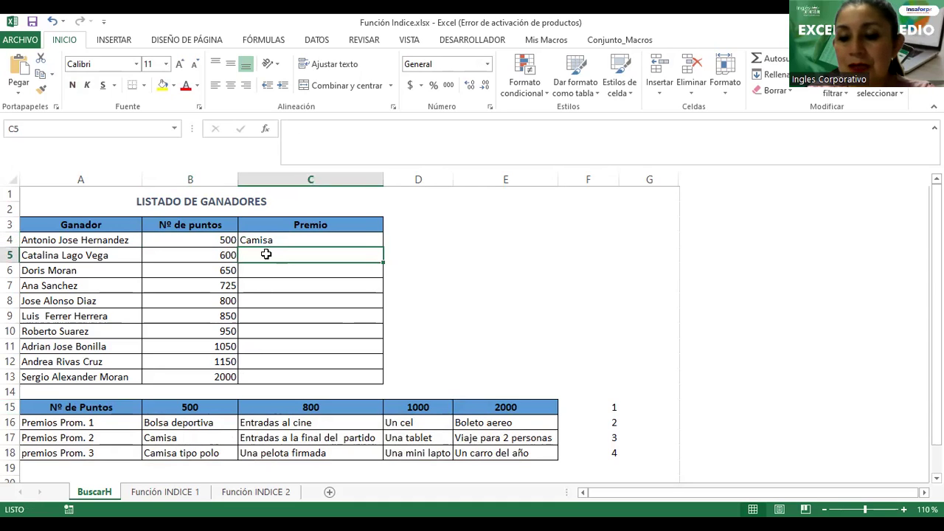
type("=buscar")
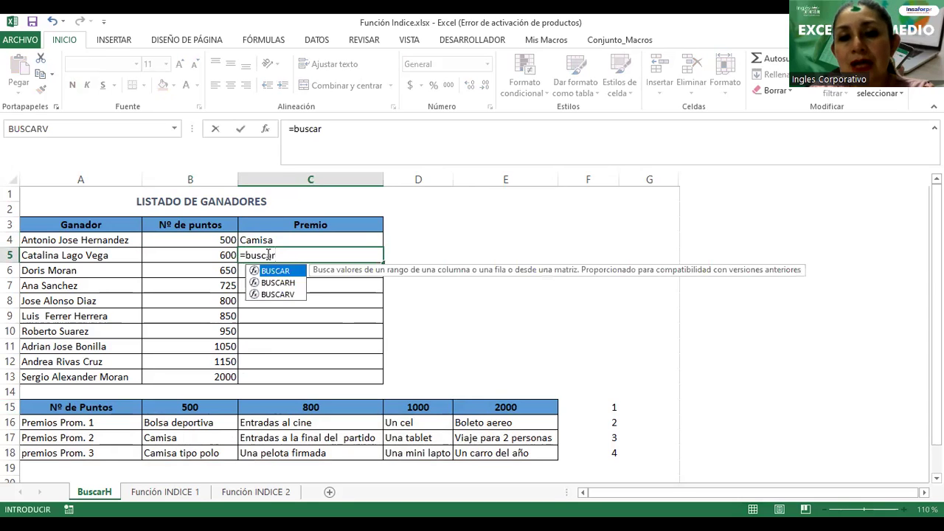
type("h(")
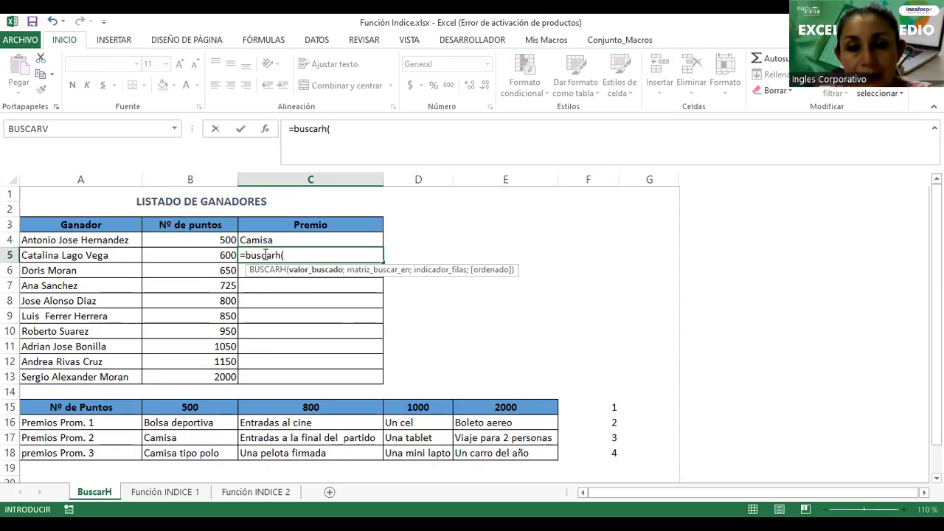
left_click(205, 255)
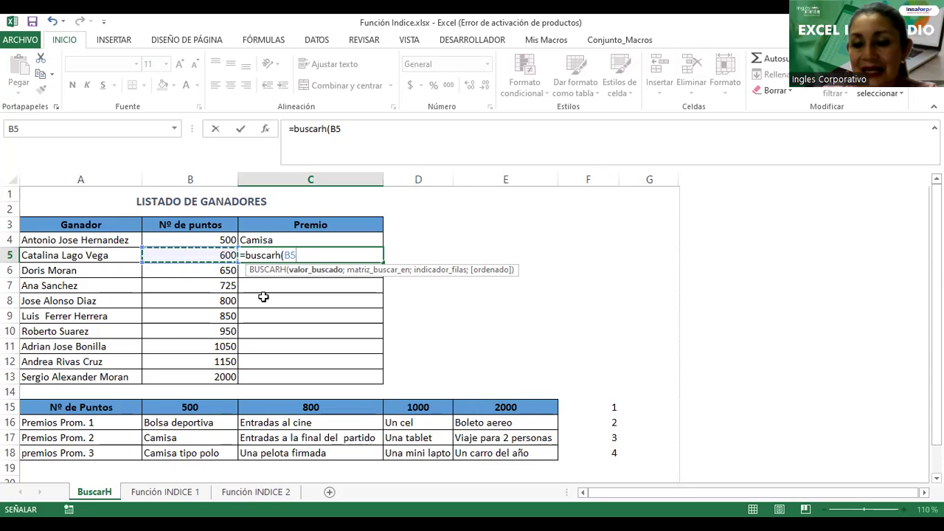
type(";(")
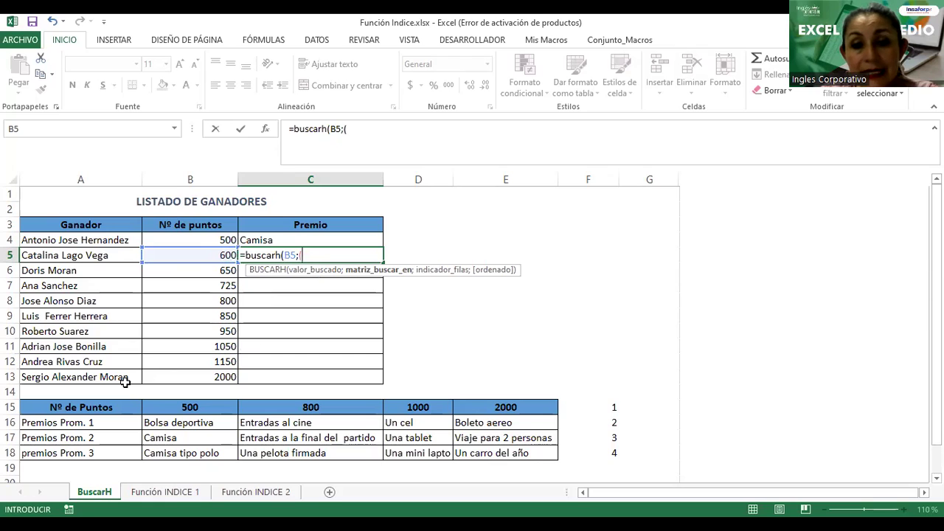
key("BackSpace")
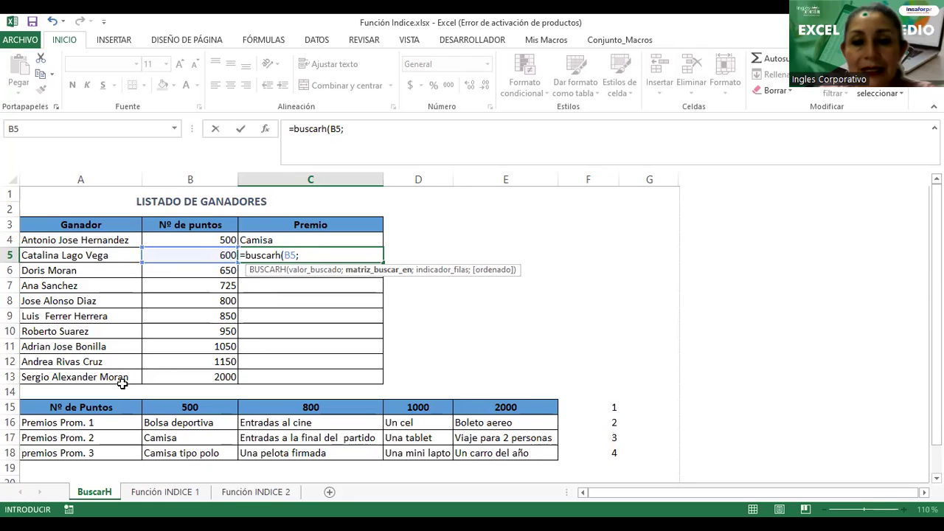
left_click_drag(43, 410, 147, 424)
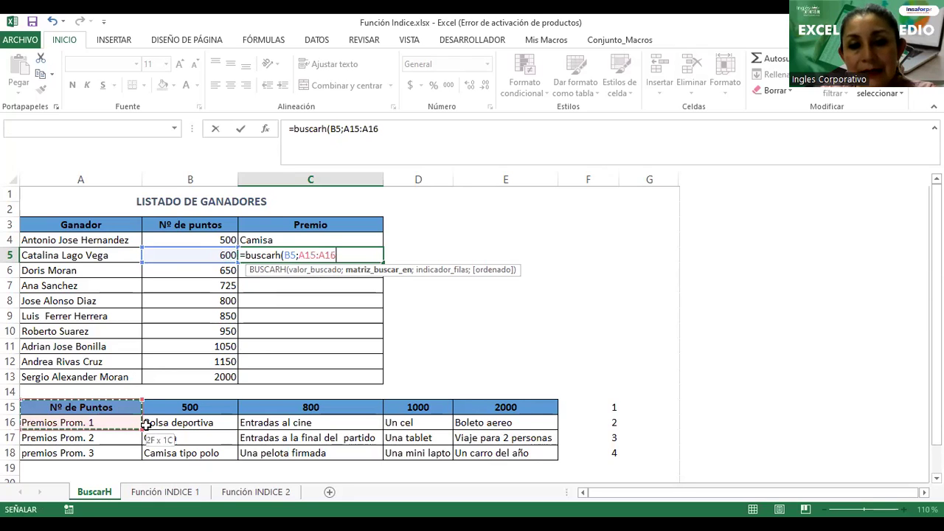
left_click_drag(480, 445, 479, 448)
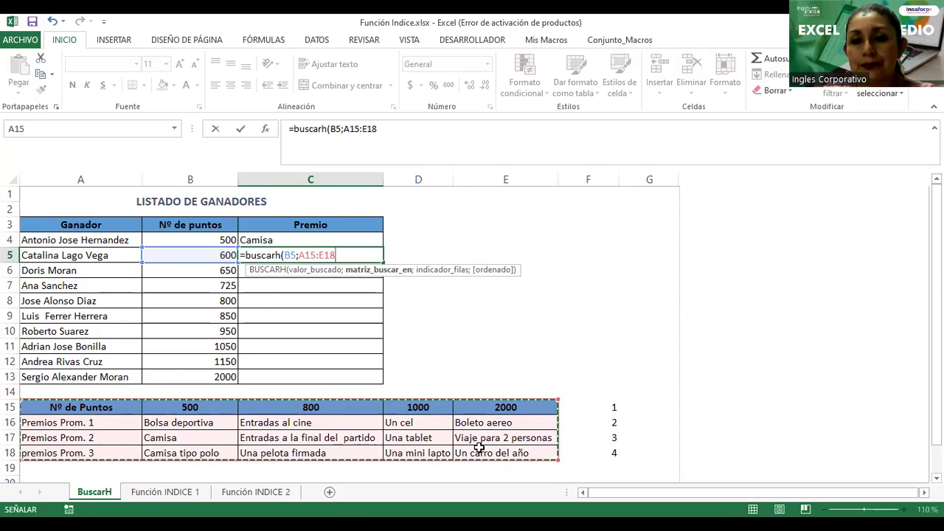
type(";")
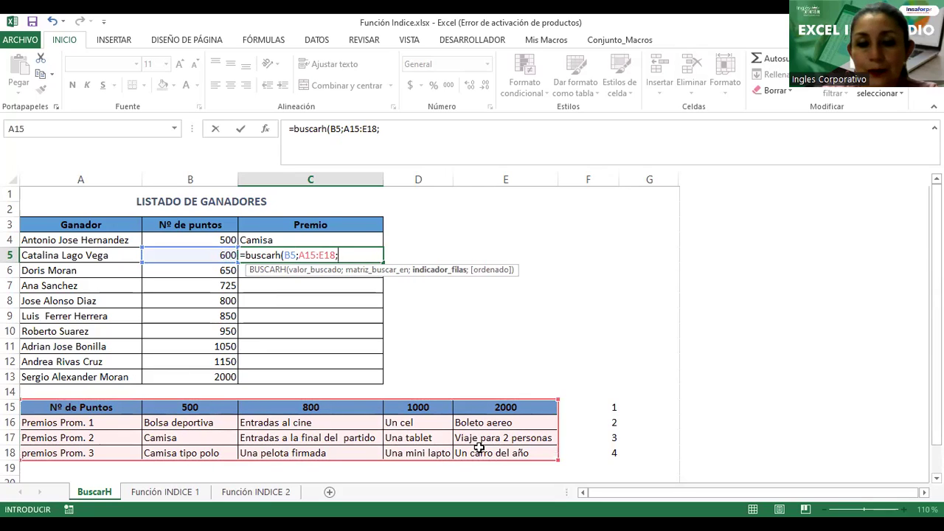
type("4)")
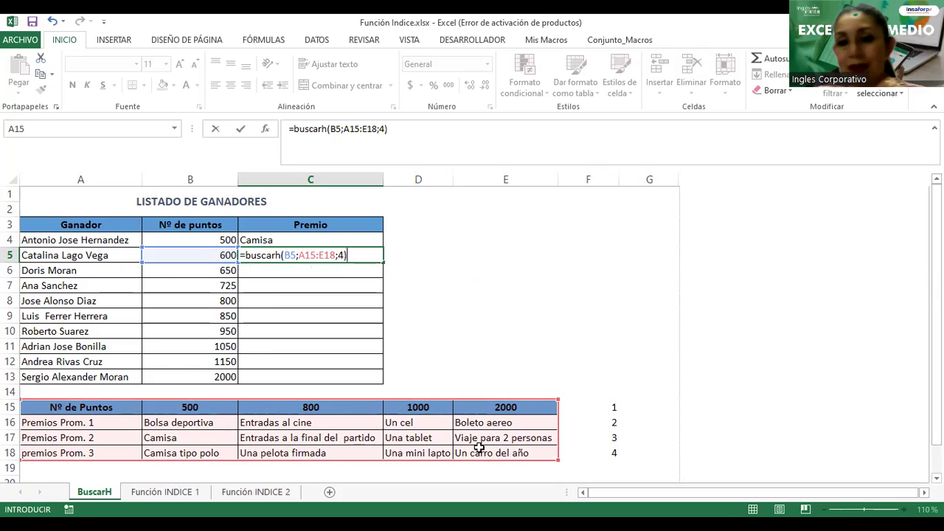
key("Return")
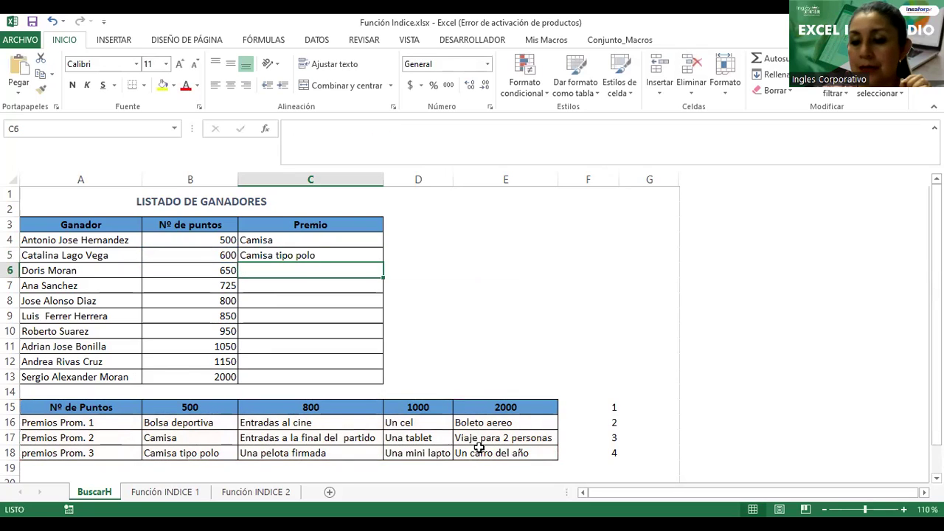
key("Up")
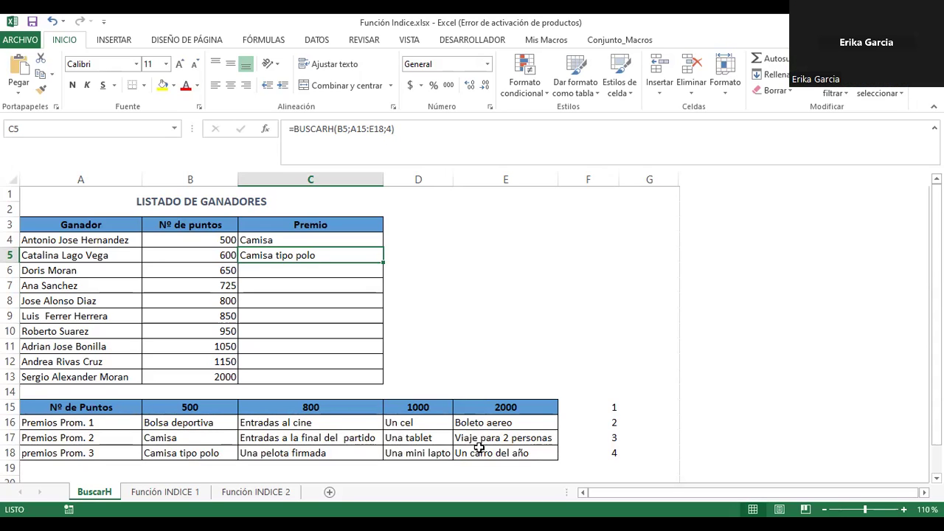
Add the exact-match argument 0 to the formula in C4, making it =BUSCARH(B4;A15:E18;3;0)
left_click(307, 237)
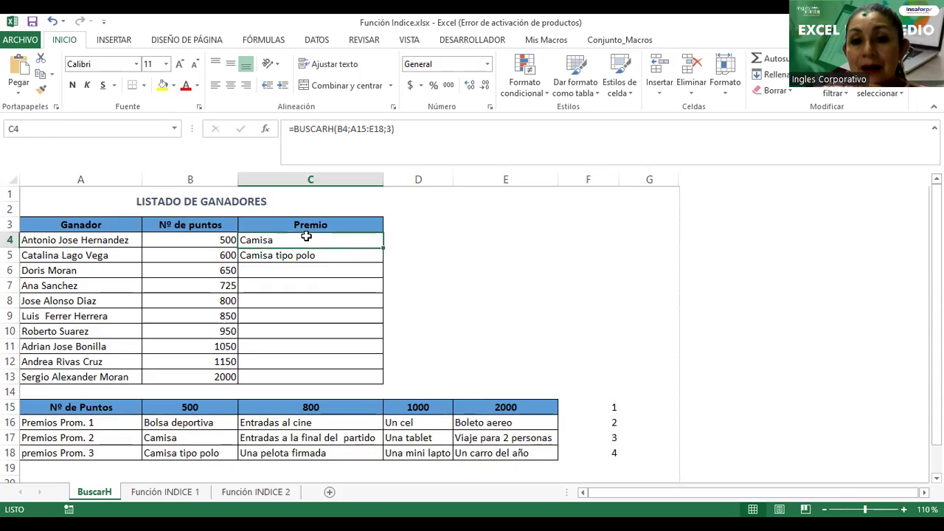
double_click(307, 239)
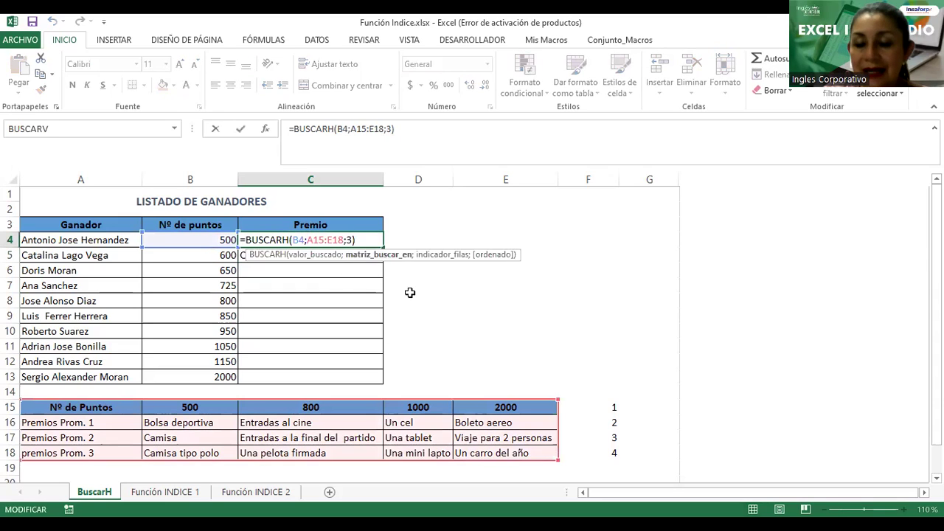
type(";0")
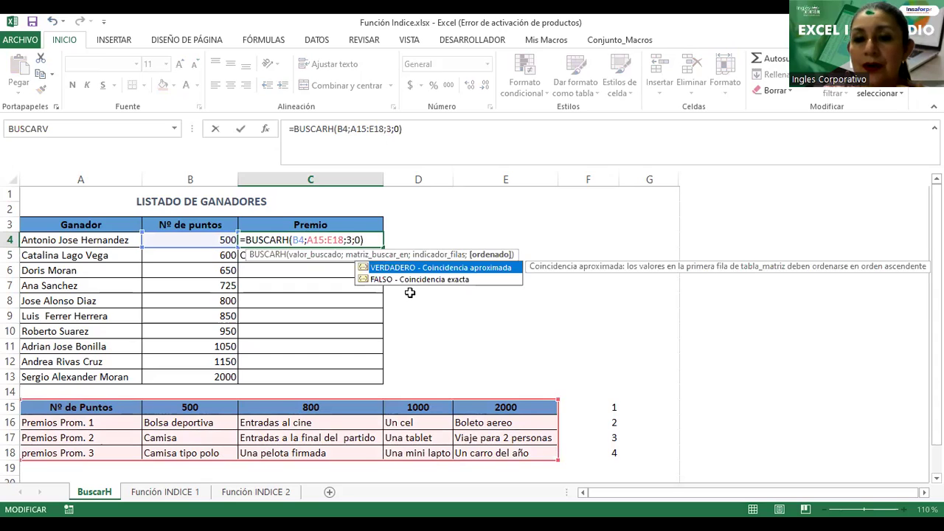
key("Return")
Add the exact-match argument 0 to the formula in C5, making it =BUSCARH(B5;A15:E18;4;0), and recheck its arguments
double_click(352, 255)
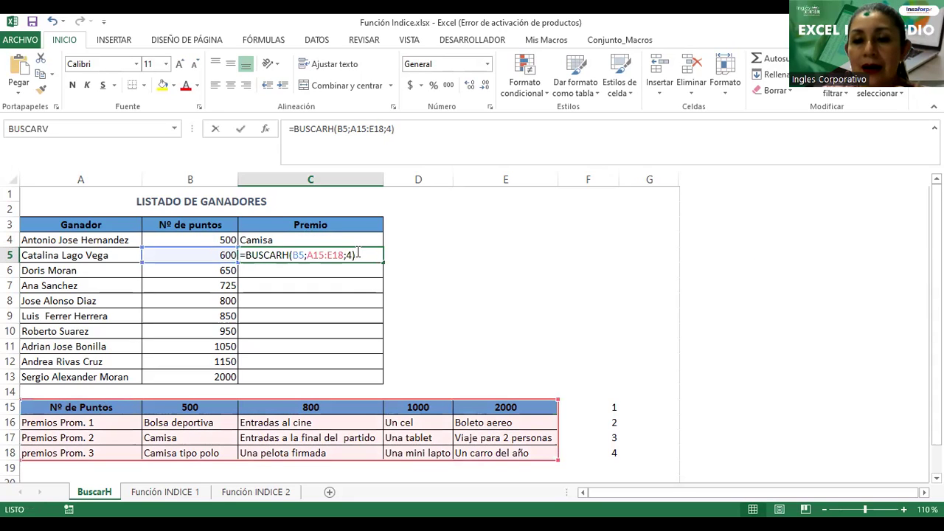
type(";0")
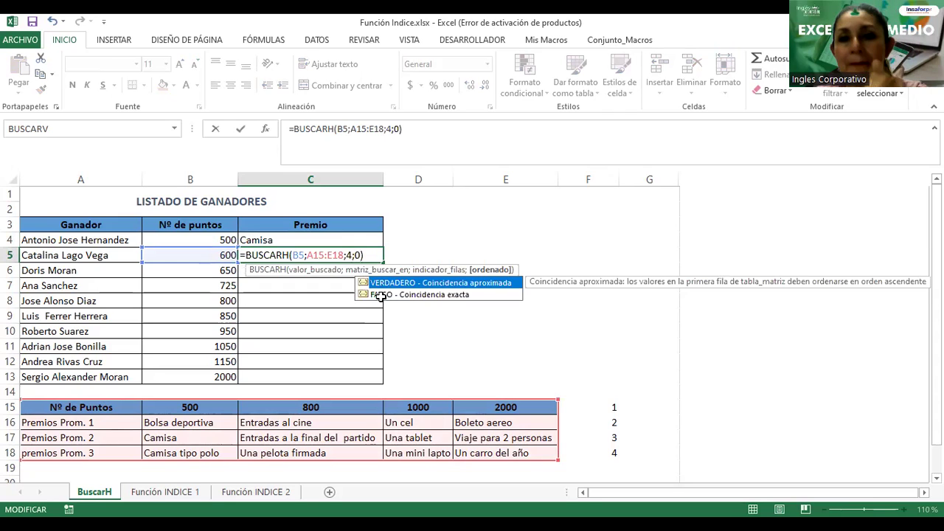
key("Return")
left_click(359, 250)
key("Up")
key("Up")
double_click(362, 255)
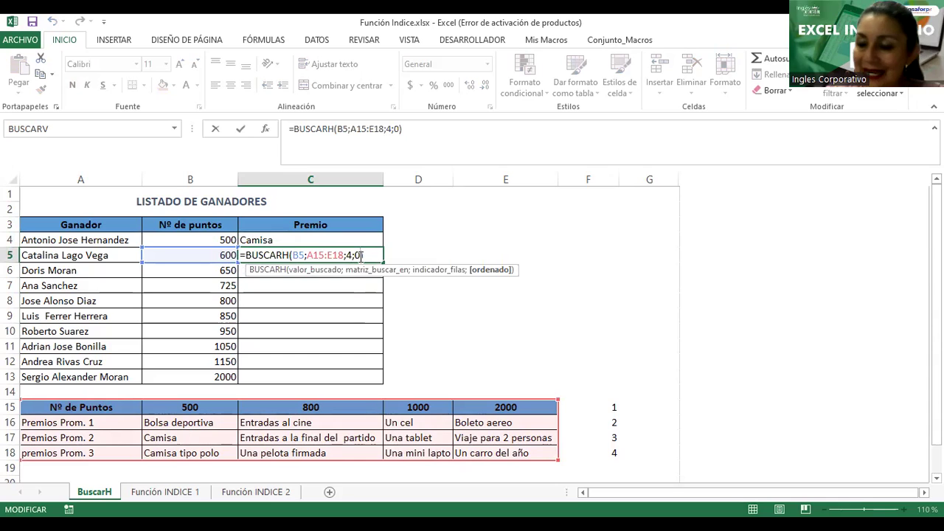
key("Return")
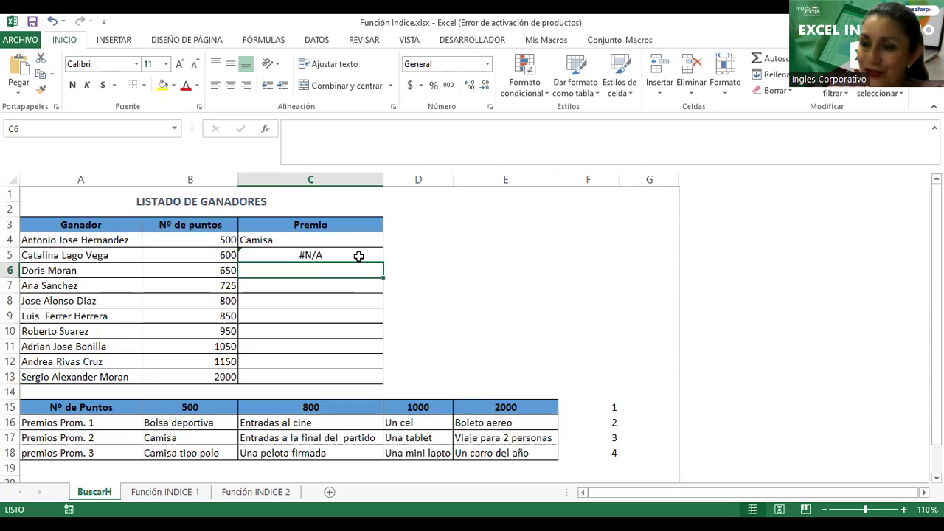
Remove the exact-match argument from the formula in C5, leaving =BUSCARH(B5;A15:E18;4)
double_click(358, 256)
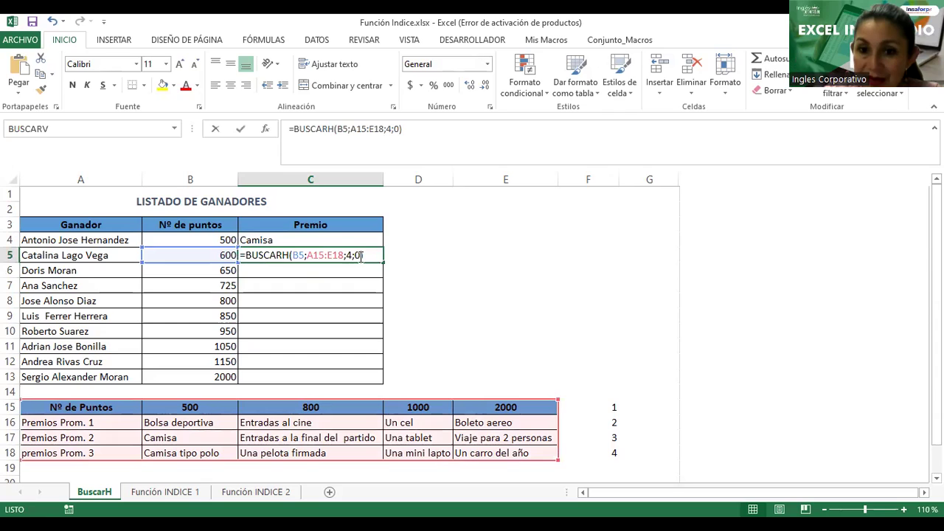
key("BackSpace")
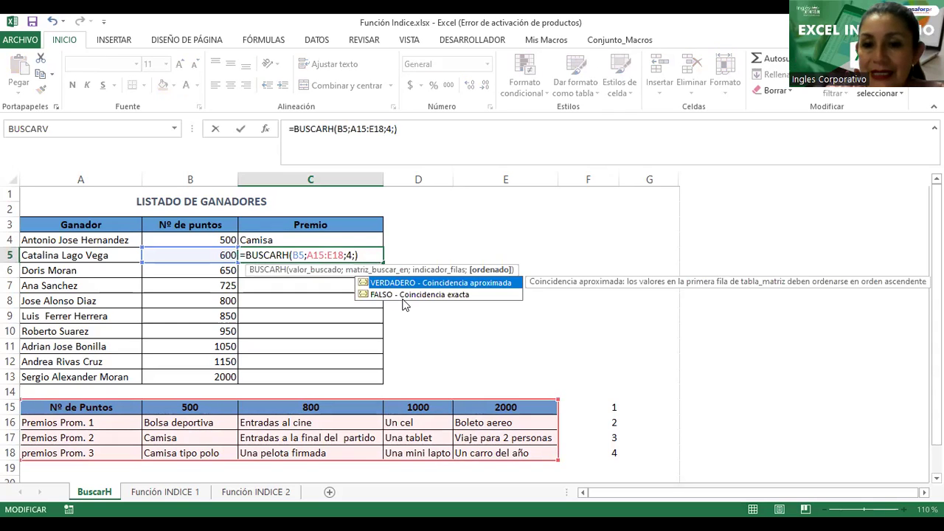
key("BackSpace")
key("Return")
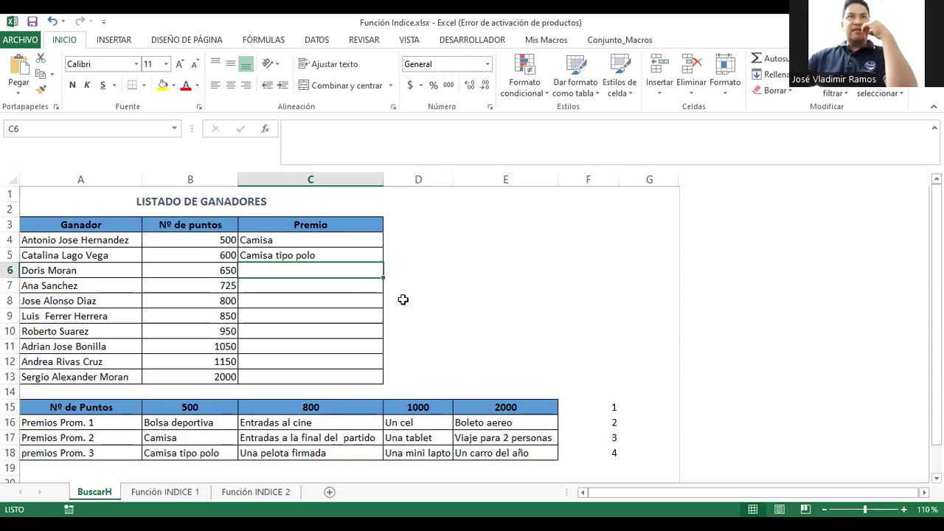
Switch the C5 lookup back to exact match with =BUSCARH(B5;A15:E18;4;0)
double_click(262, 255)
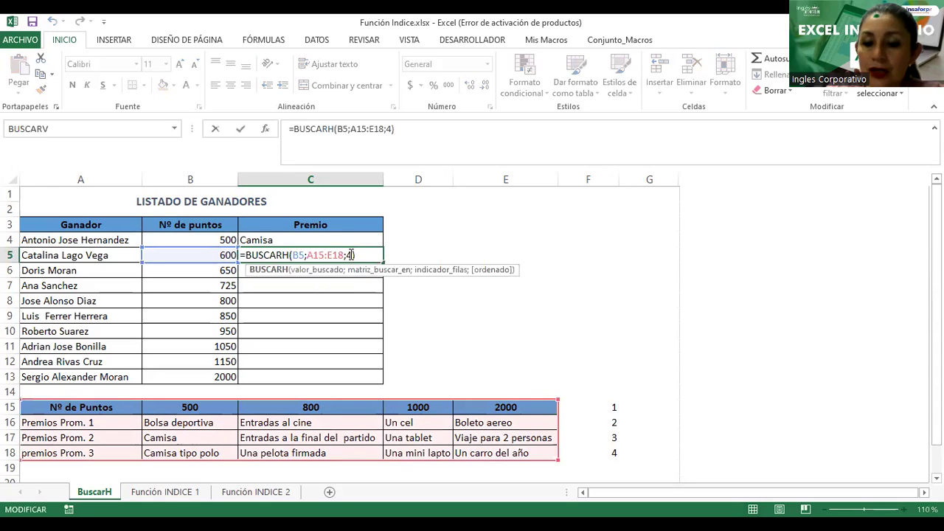
type(";0")
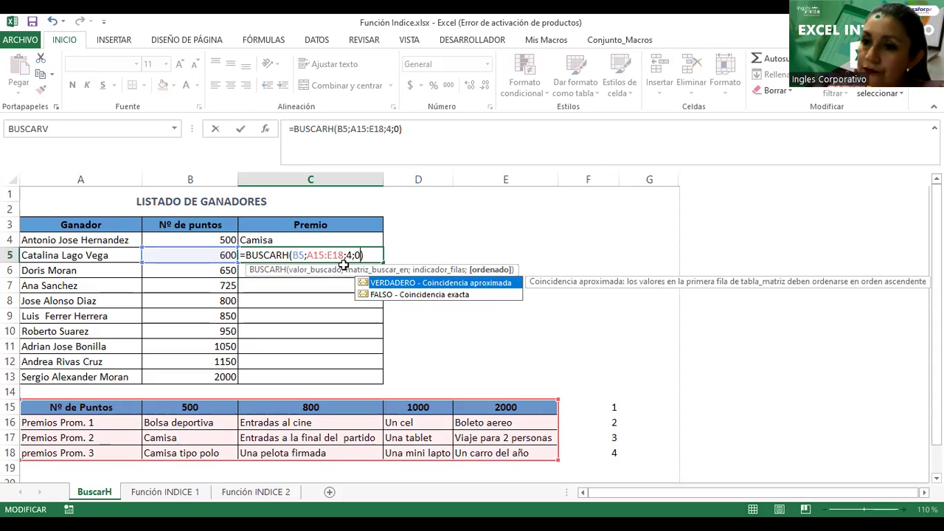
key("Return")
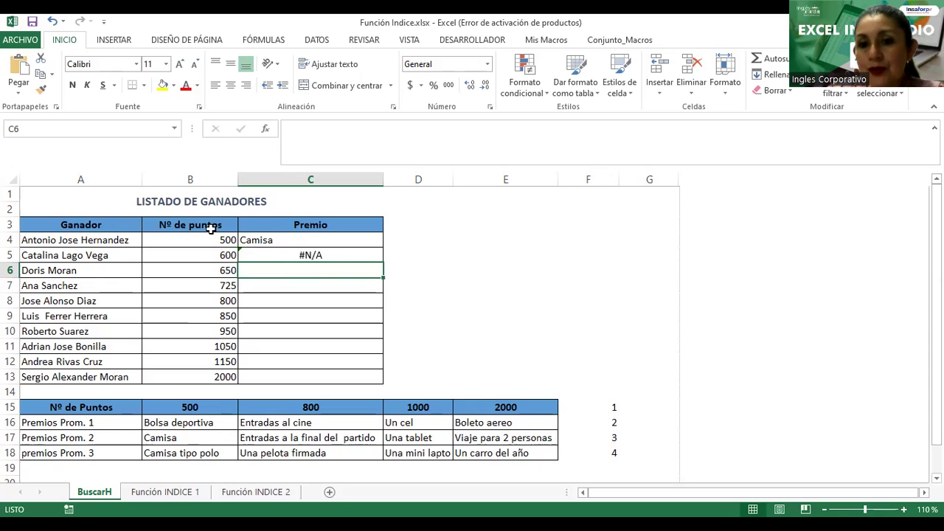
double_click(276, 255)
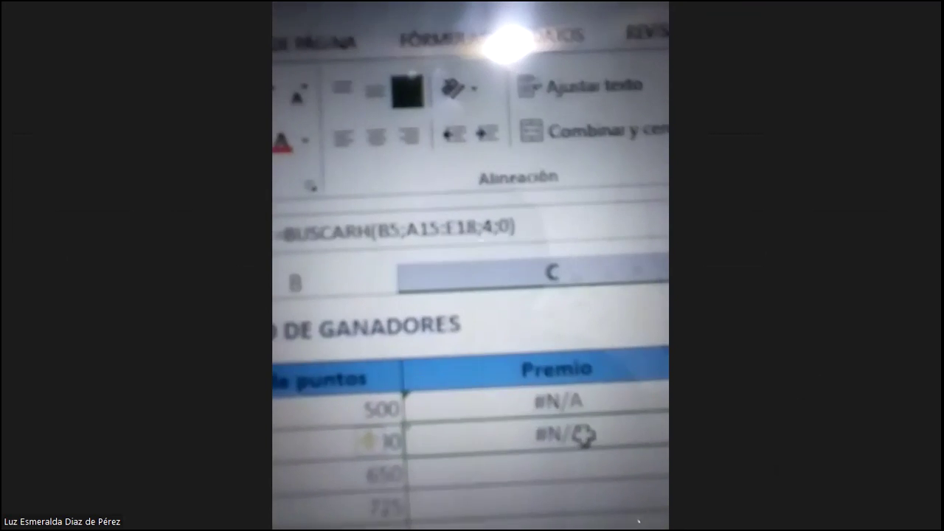
key("F2")
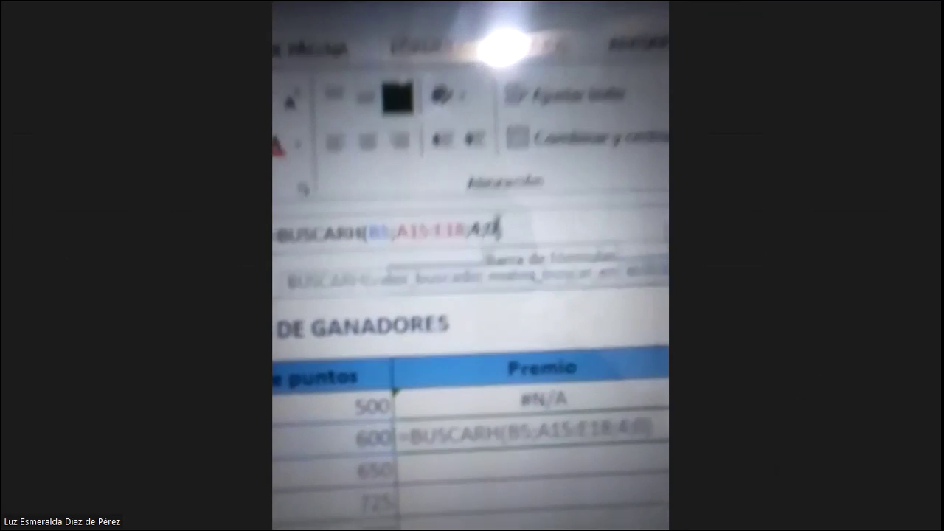
key("BackSpace")
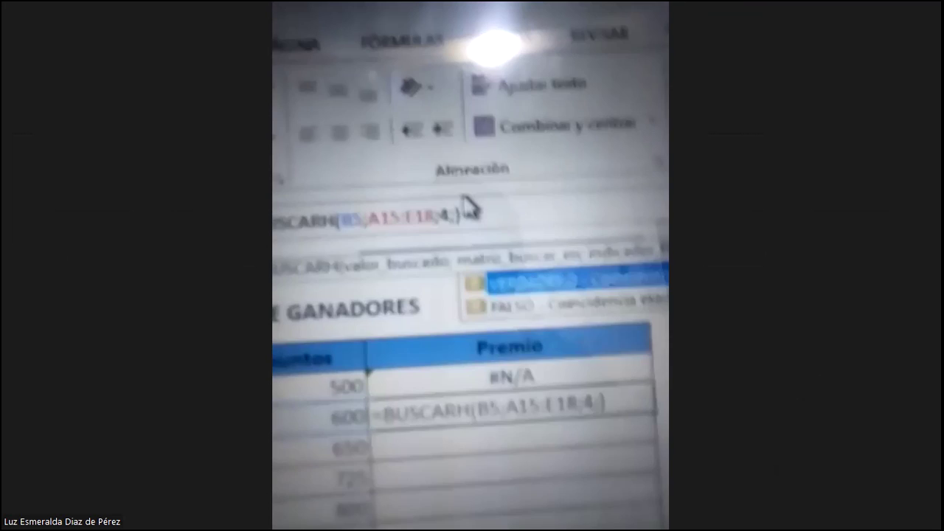
key("BackSpace")
key("Return")
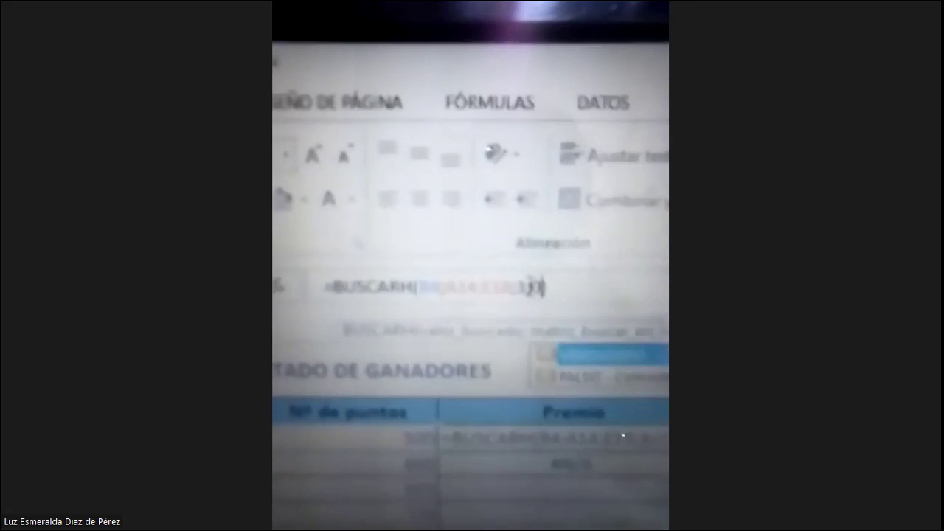
key("Return")
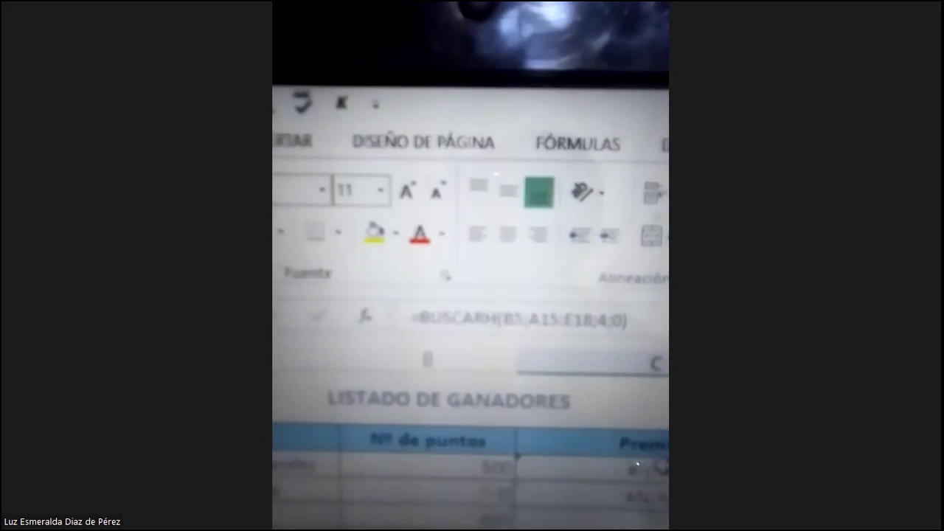
key("Up")
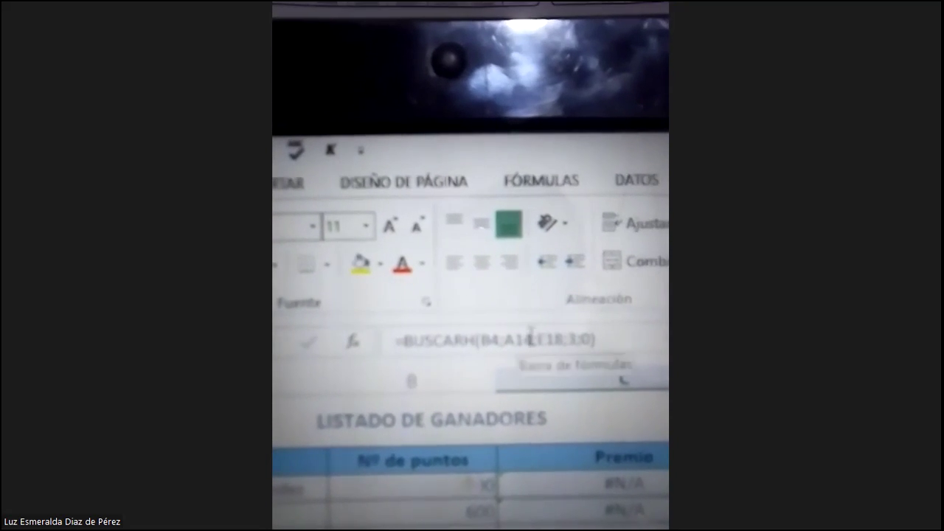
left_click(532, 340)
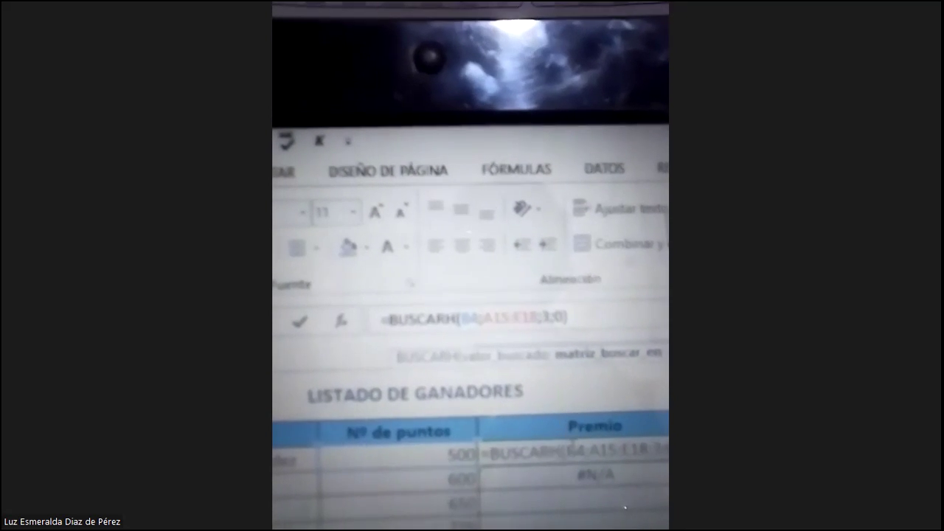
key("Return")
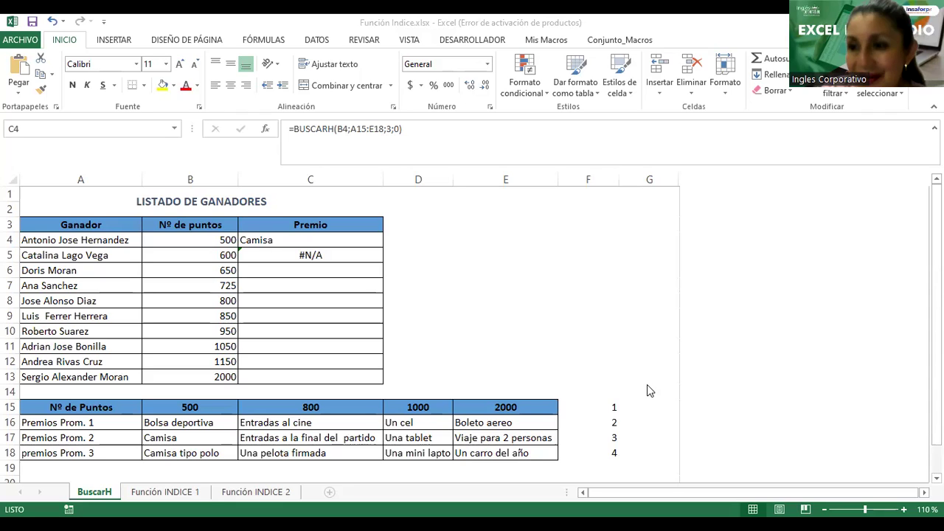
Copy the BUSCARH formula from C5 down to C6 and check the arguments of the formula in C5
left_click(346, 260)
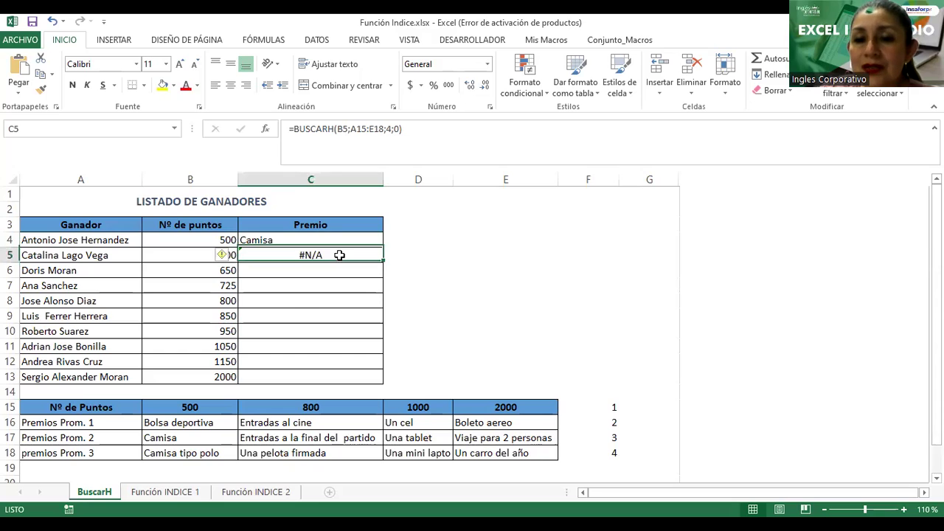
left_click_drag(377, 265, 381, 278)
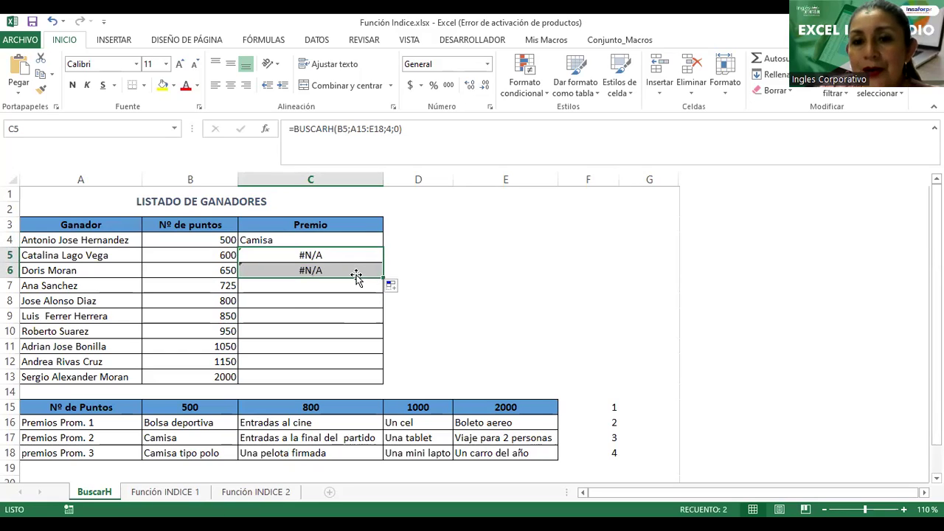
left_click(348, 270)
left_click(334, 254)
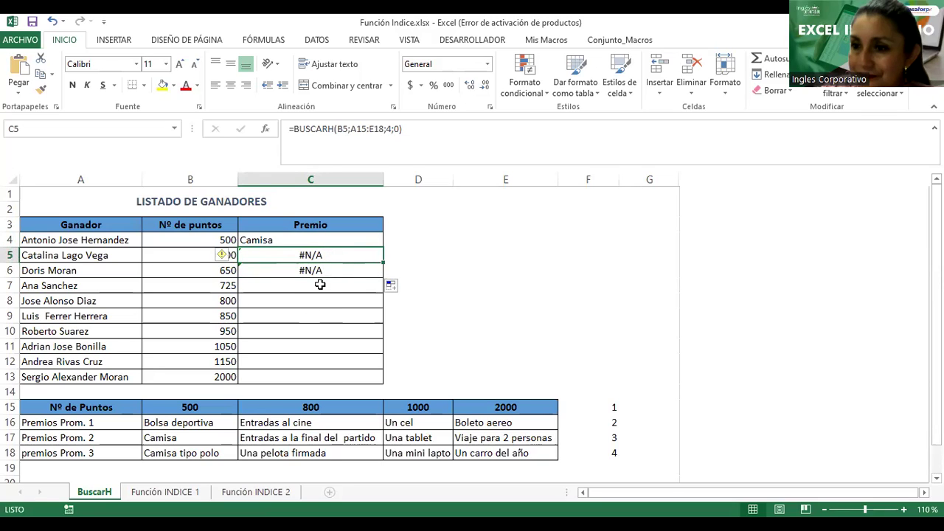
double_click(324, 254)
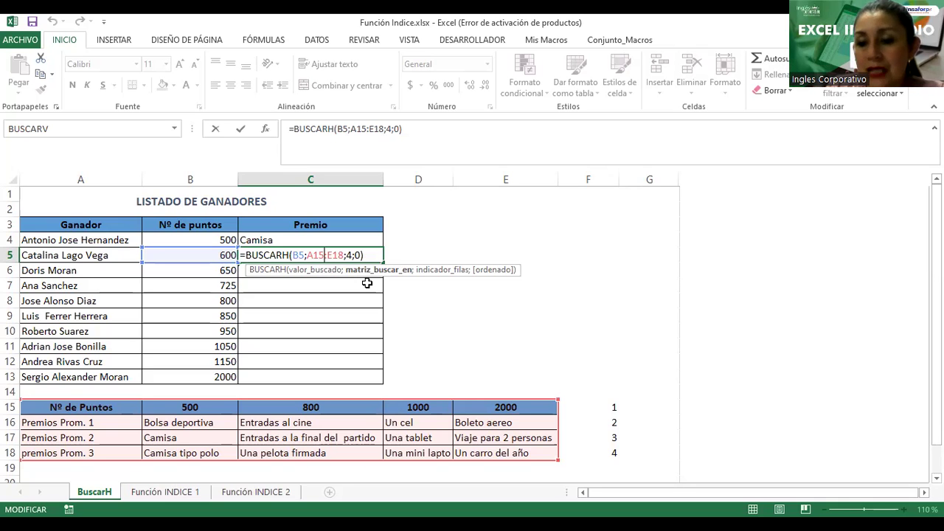
key("Return")
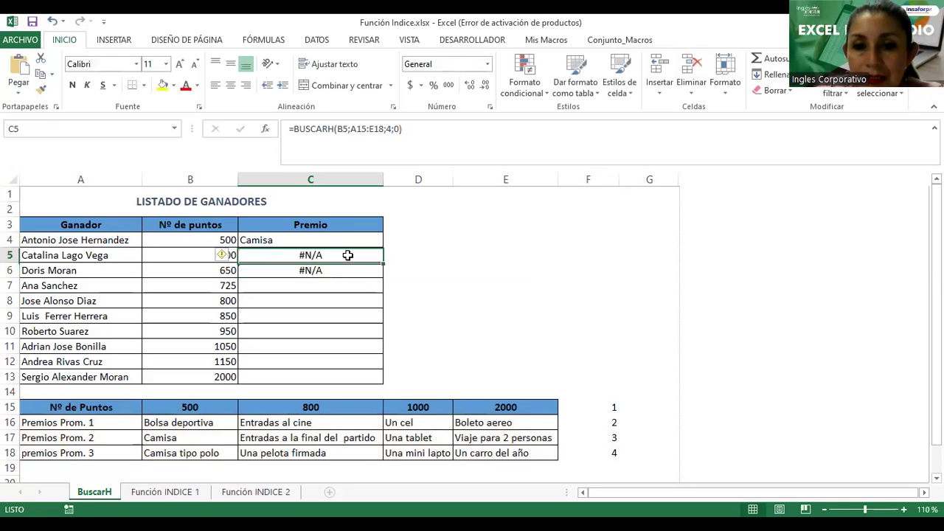
double_click(348, 254)
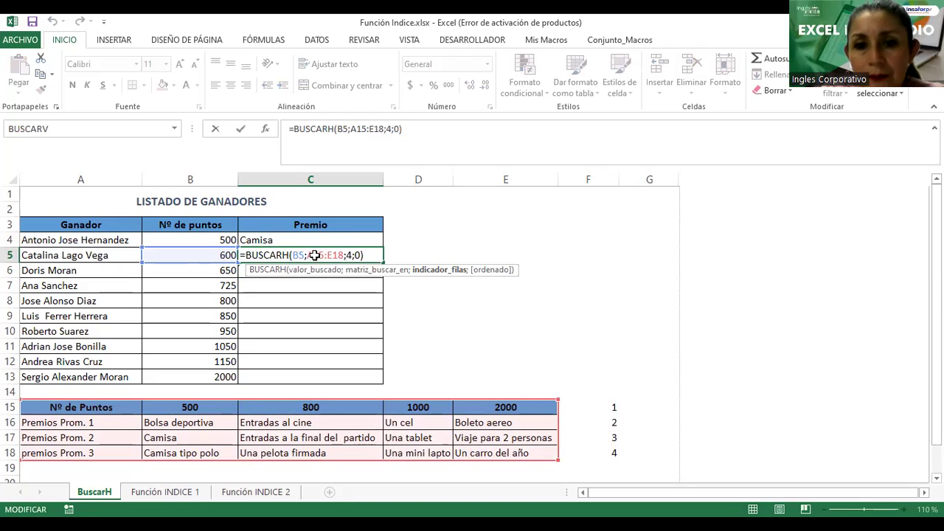
key("Return")
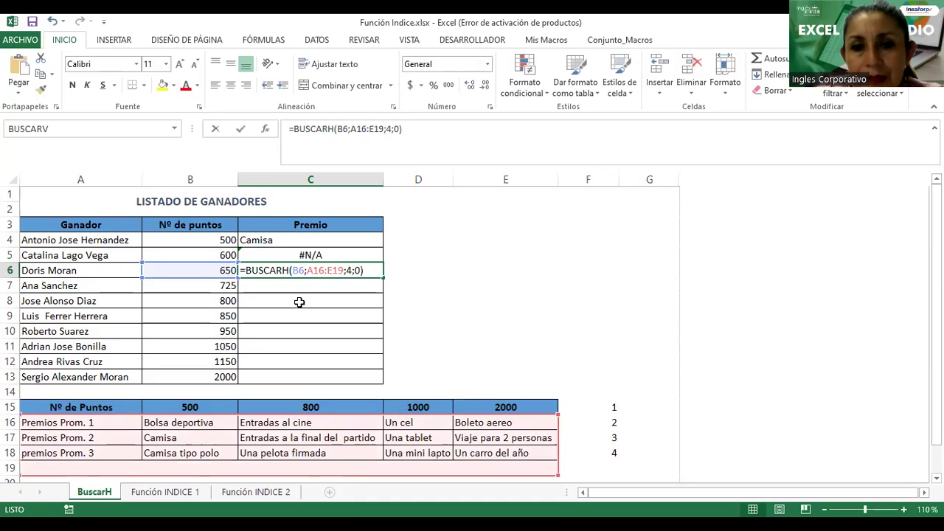
Correct the copied formula in C6 to look in A15:E18 and return row 2, as =BUSCARH(B6;A15:E18;2;0)
key("F2")
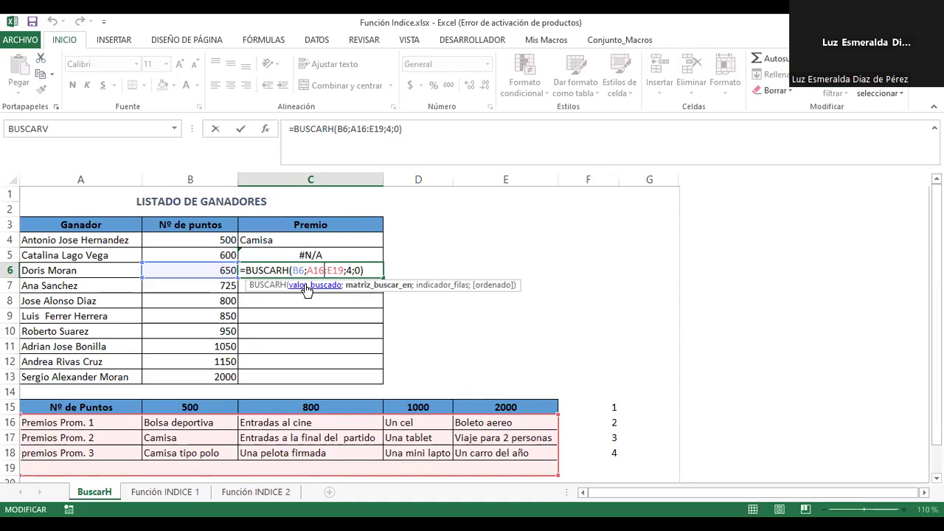
left_click_drag(307, 270, 345, 269)
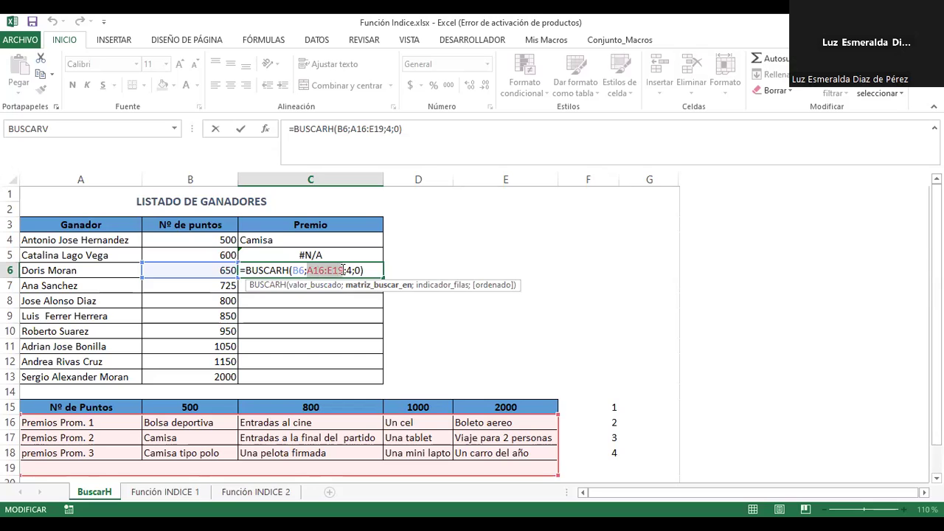
key("Delete")
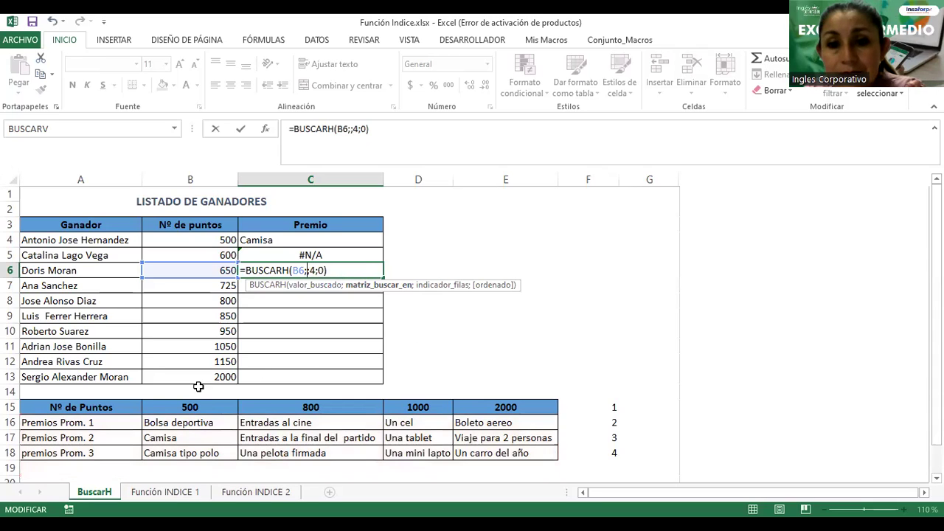
left_click(77, 404)
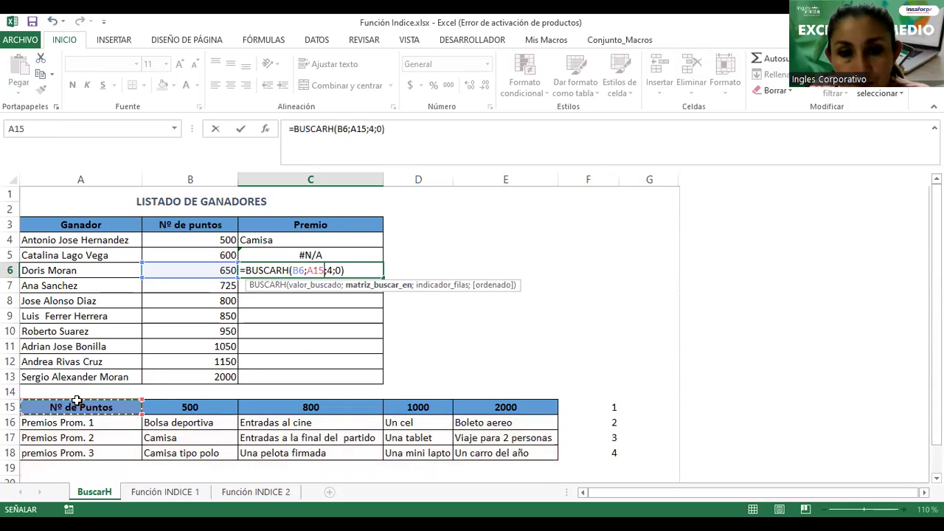
left_click(514, 450, "shift")
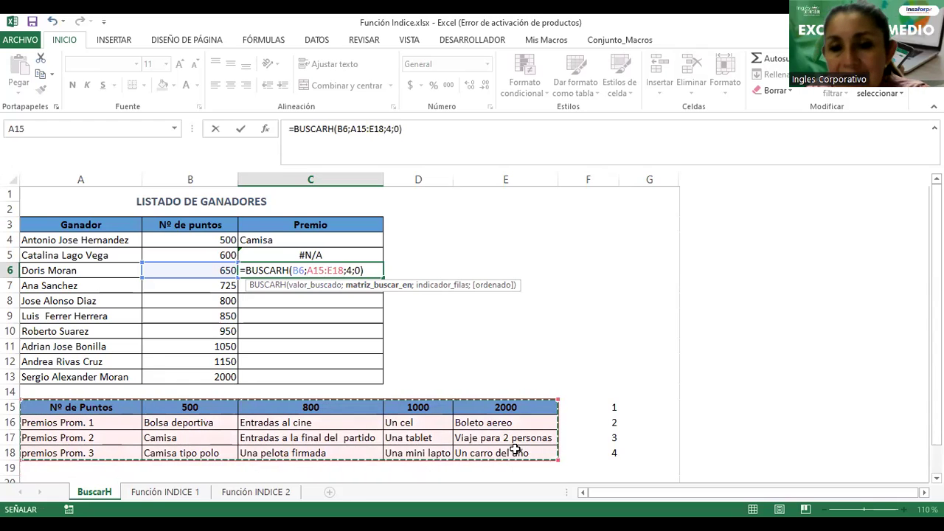
left_click(351, 270)
key("BackSpace")
type("2")
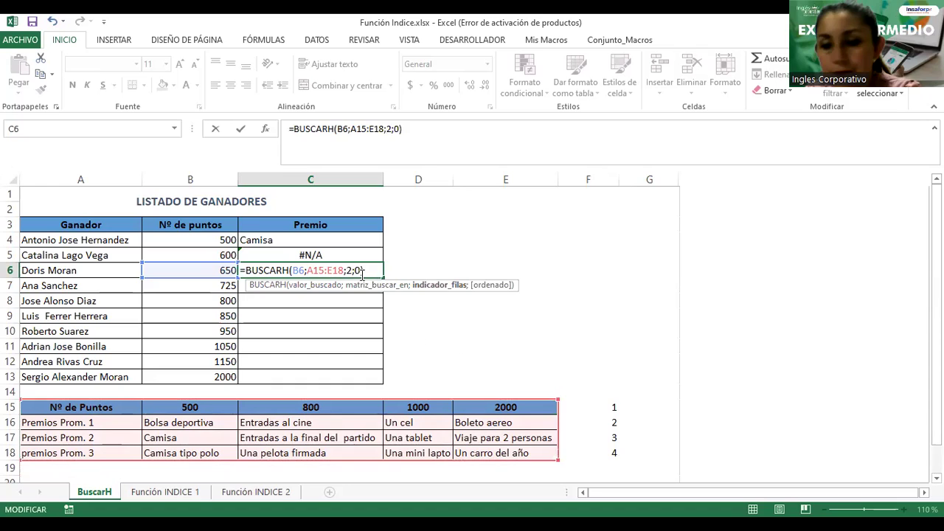
key("Return")
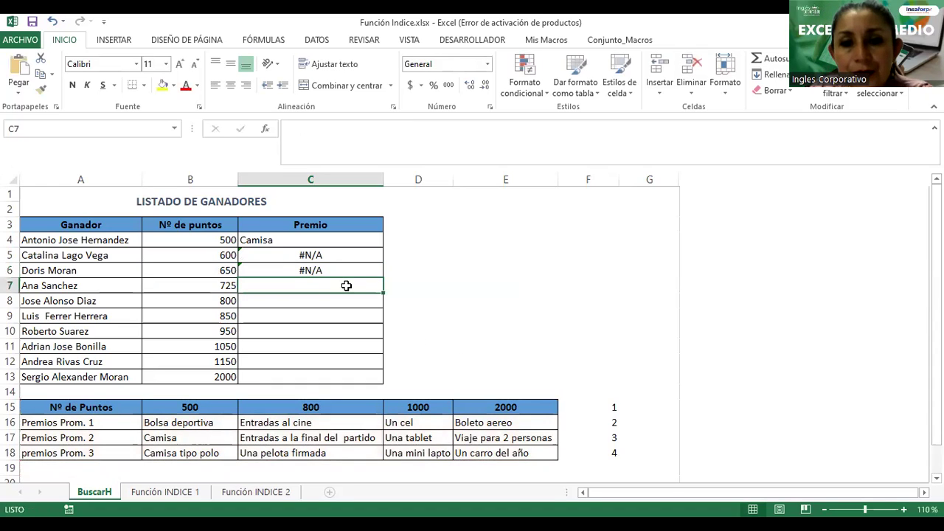
Copy the BUSCARH formula from C6 to C8, the row with 800 points
left_click(326, 270)
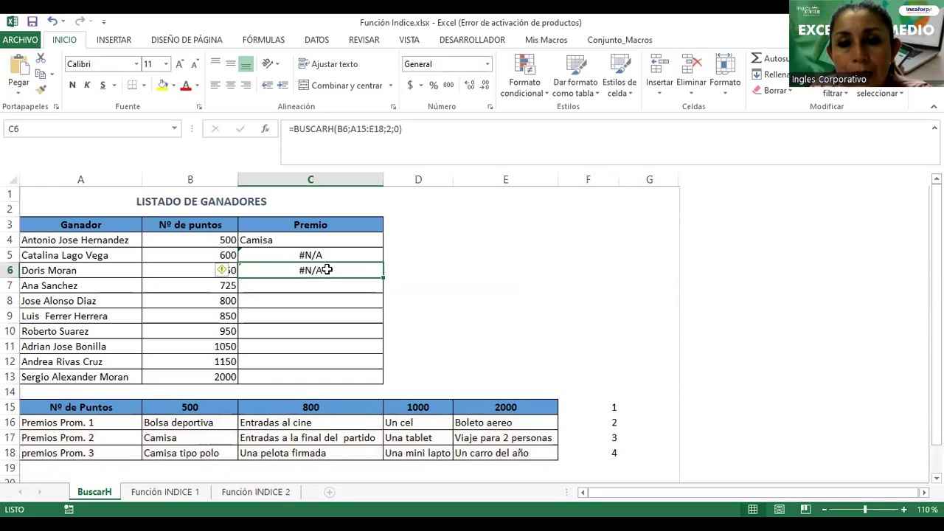
key("ctrl+c")
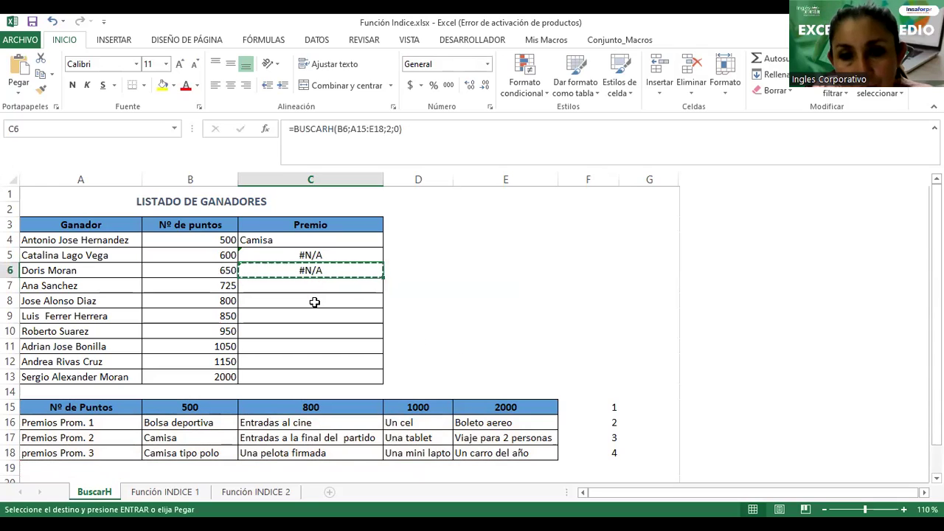
left_click(314, 302)
key("Return")
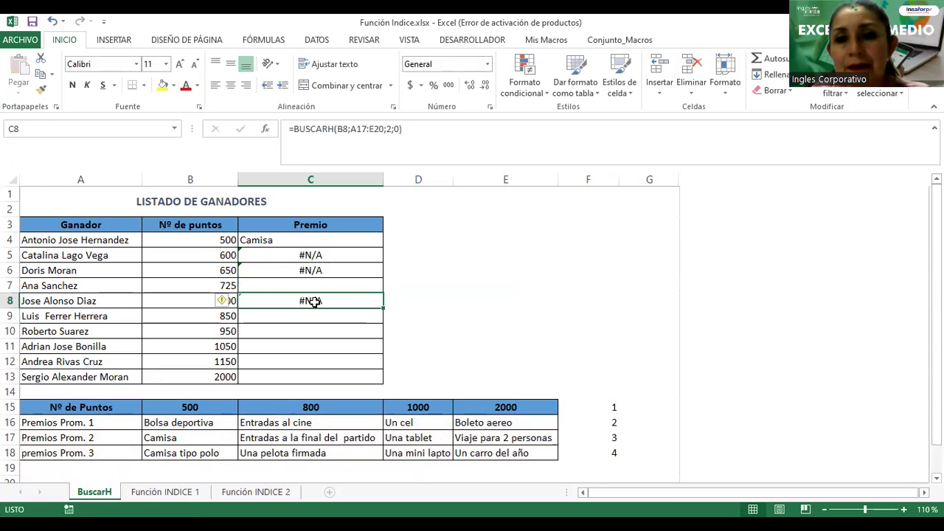
Correct the lookup range of the copied formula in C8 to A15:E18, giving =BUSCARH(B8;A15:E18;2;0)
double_click(314, 300)
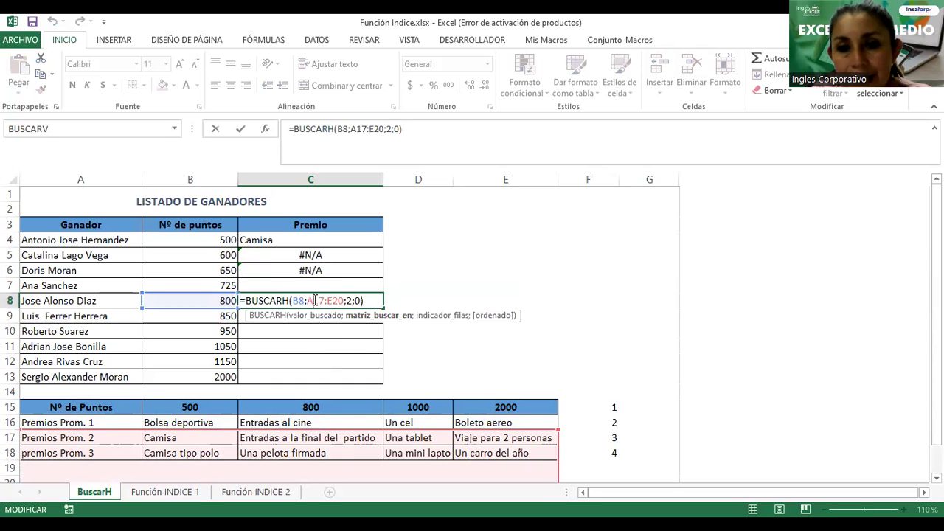
left_click_drag(309, 301, 326, 301)
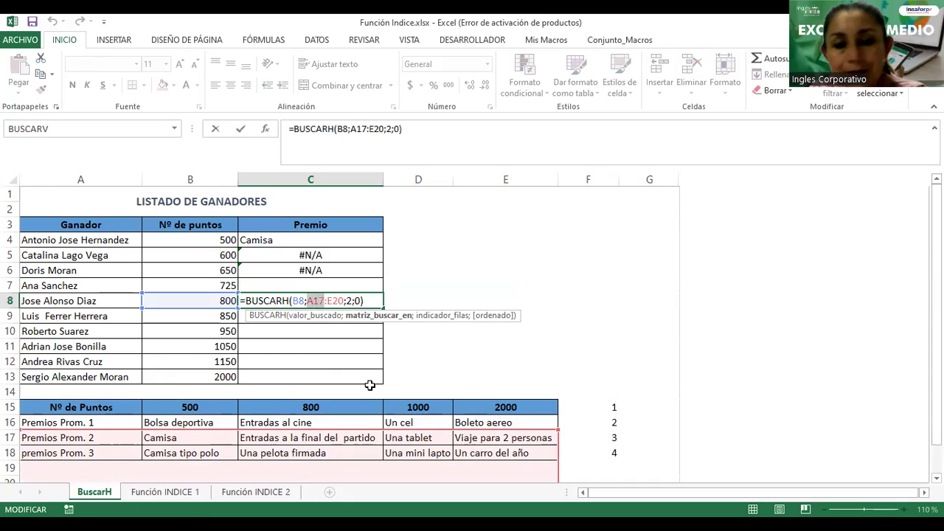
left_click(75, 403)
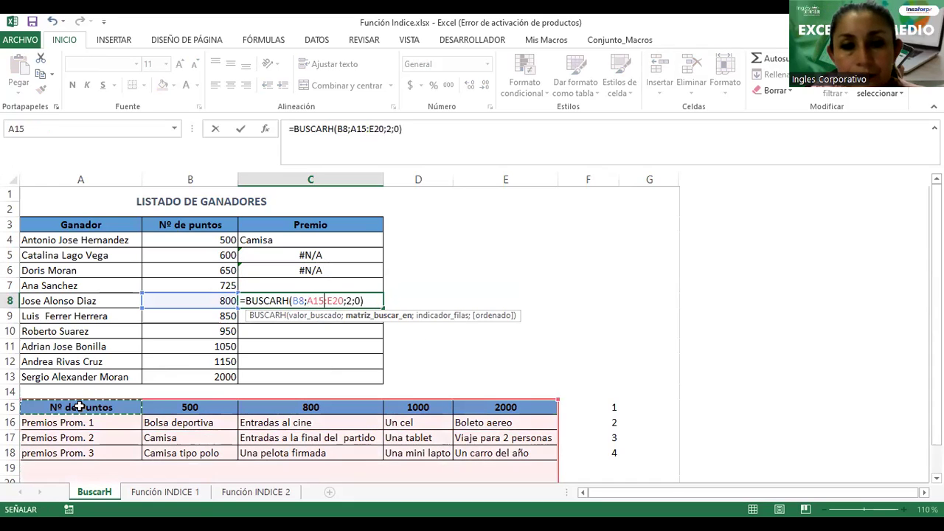
left_click_drag(328, 300, 345, 298)
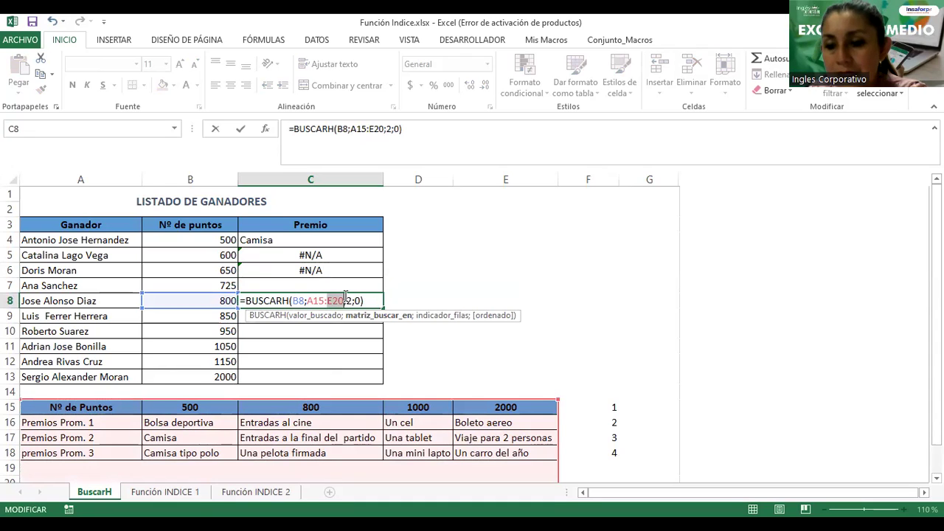
key("Delete")
left_click(473, 457)
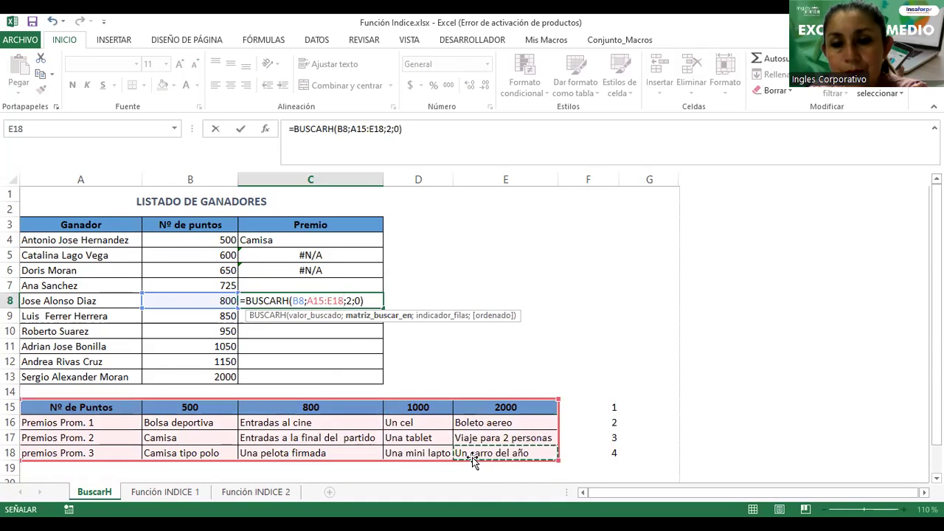
key("Return")
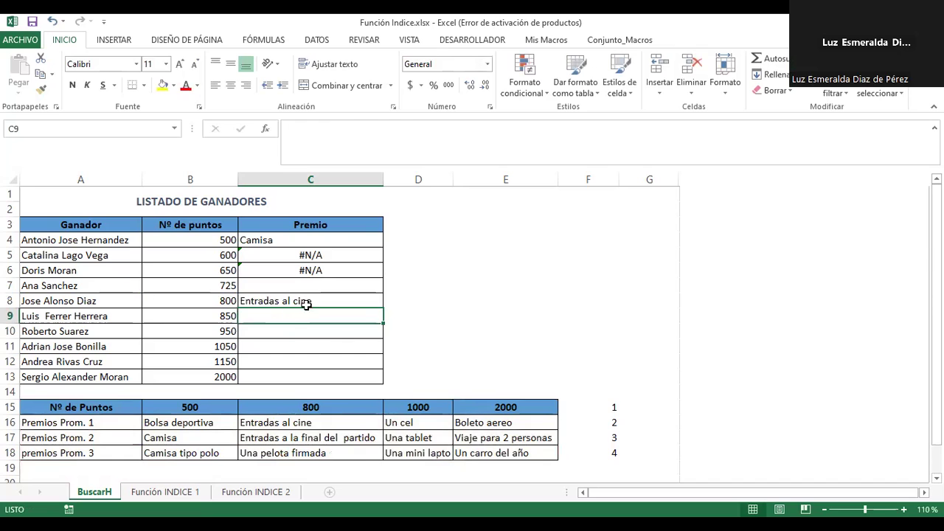
Review the BUSCARH formulas in C8, C6 and C4 against the points header in row 15 of the prize table
left_click(305, 303)
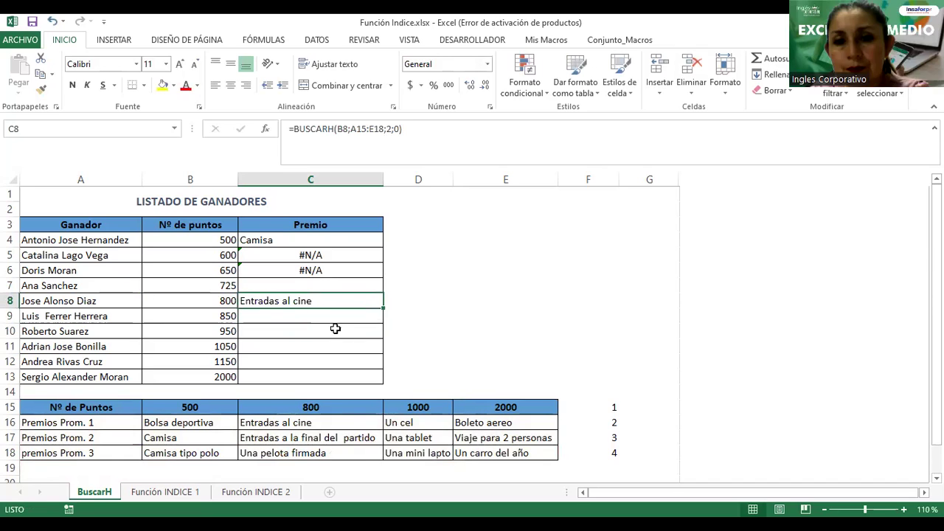
left_click(311, 270)
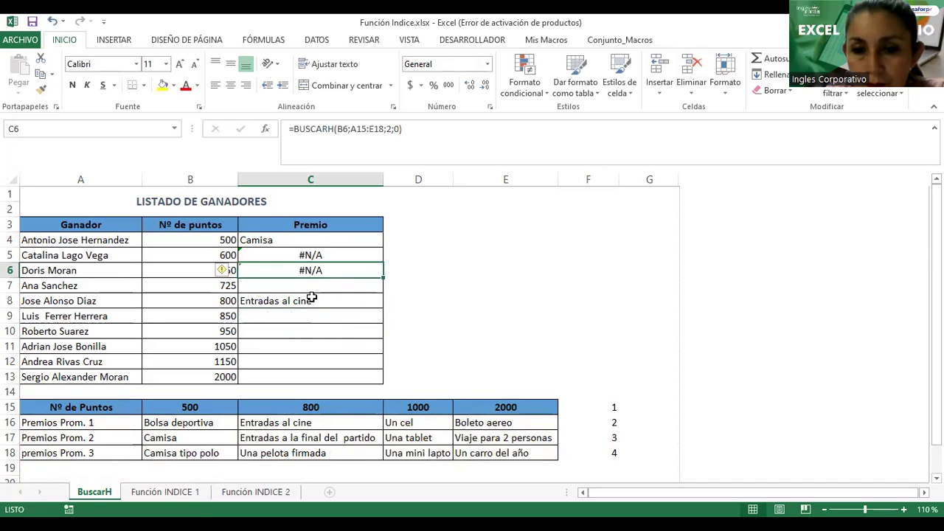
left_click(314, 301)
double_click(313, 301)
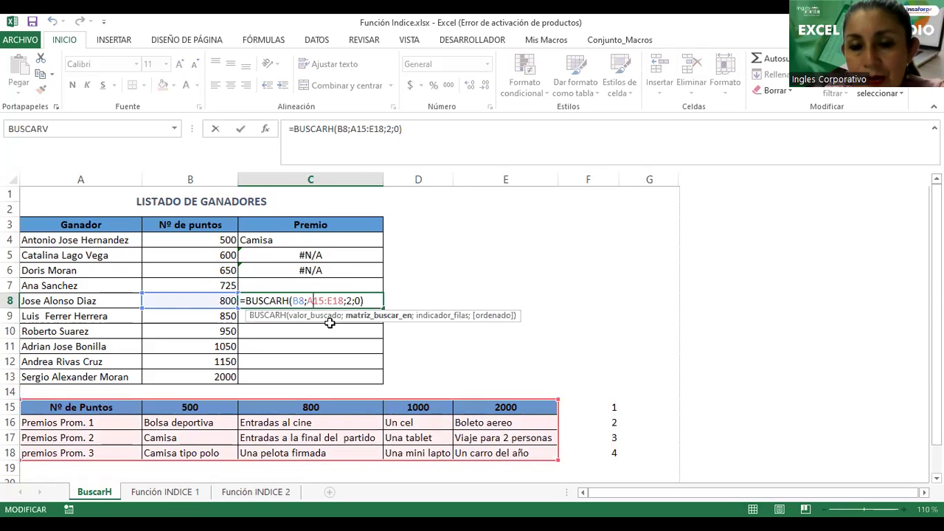
key("Return")
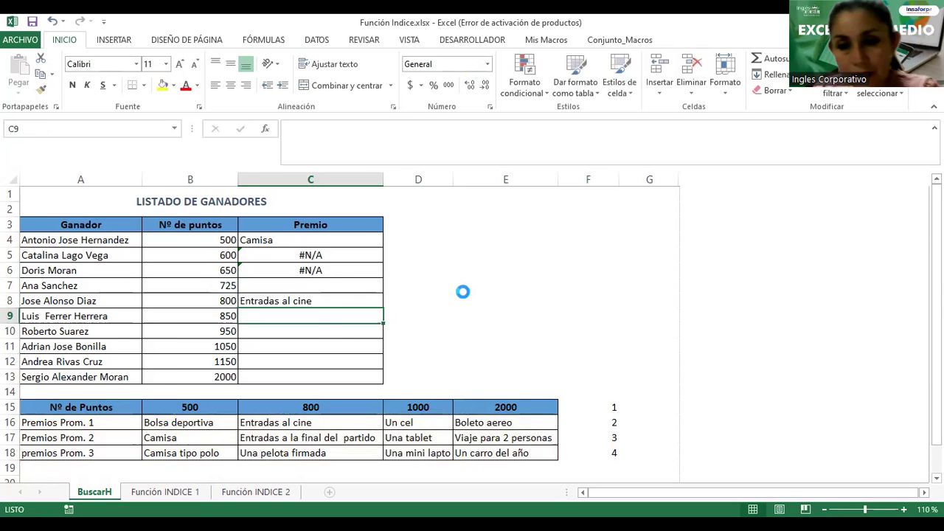
scroll(463, 294, "up", 5)
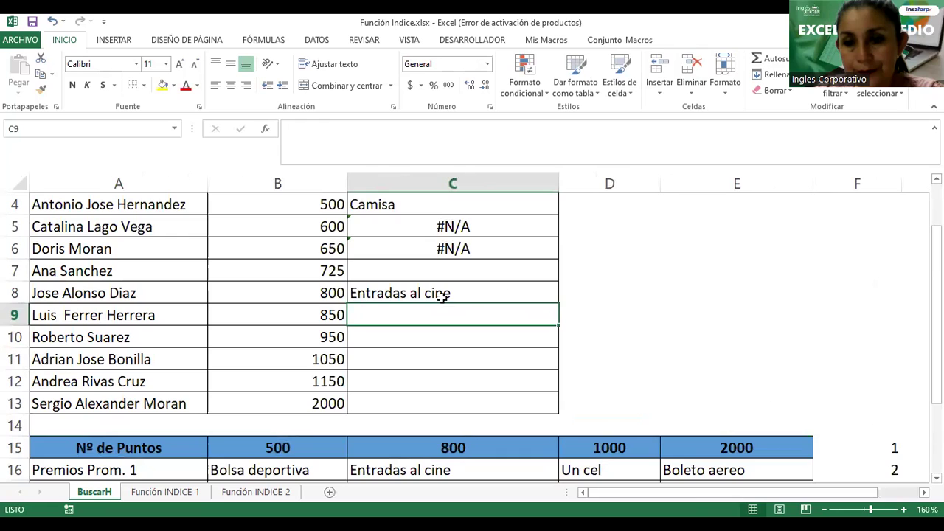
double_click(445, 294)
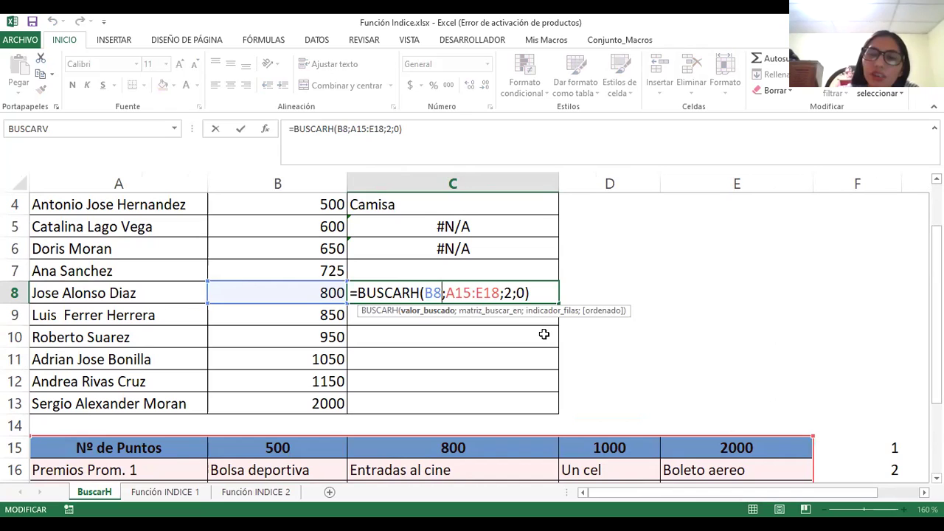
key("Return")
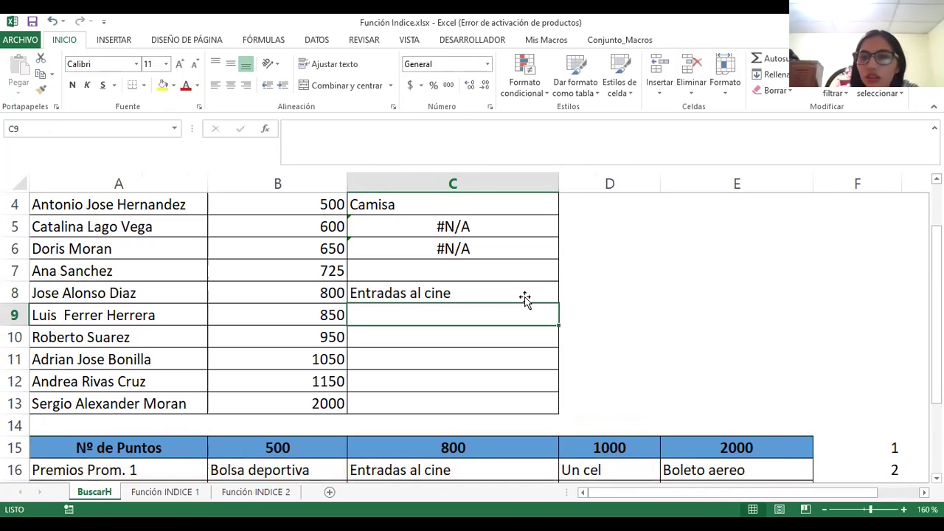
double_click(406, 204)
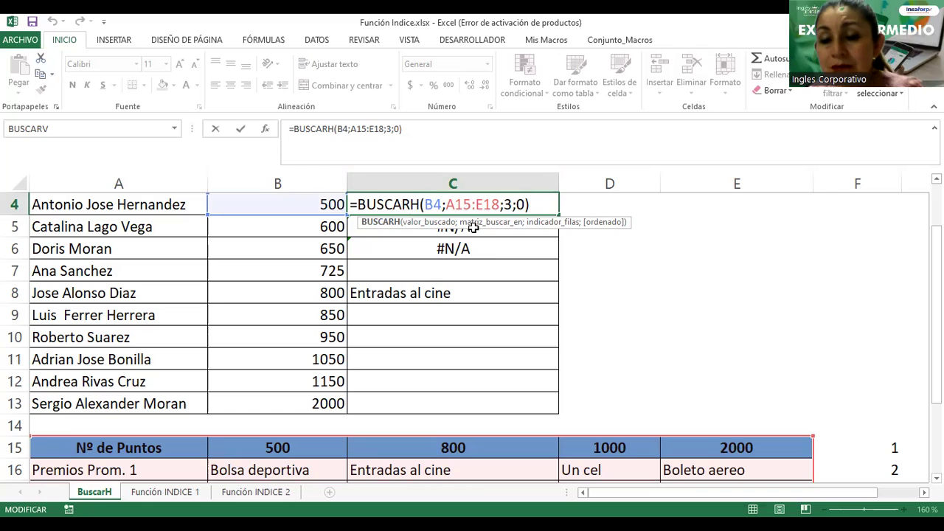
key("Return")
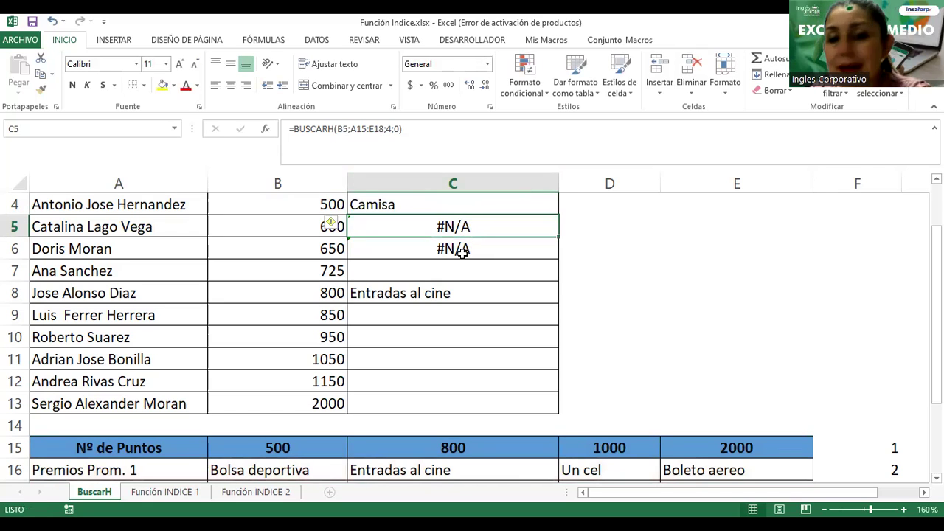
left_click(462, 252)
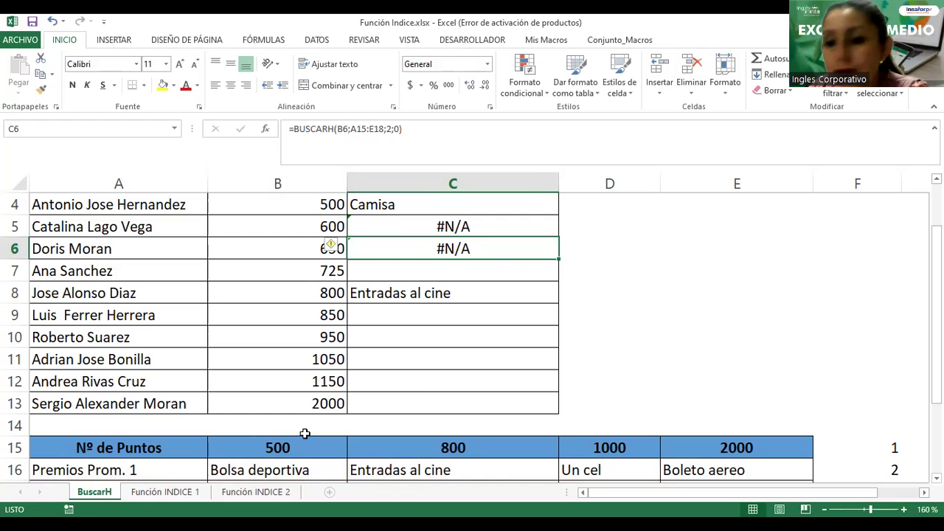
left_click_drag(150, 447, 595, 440)
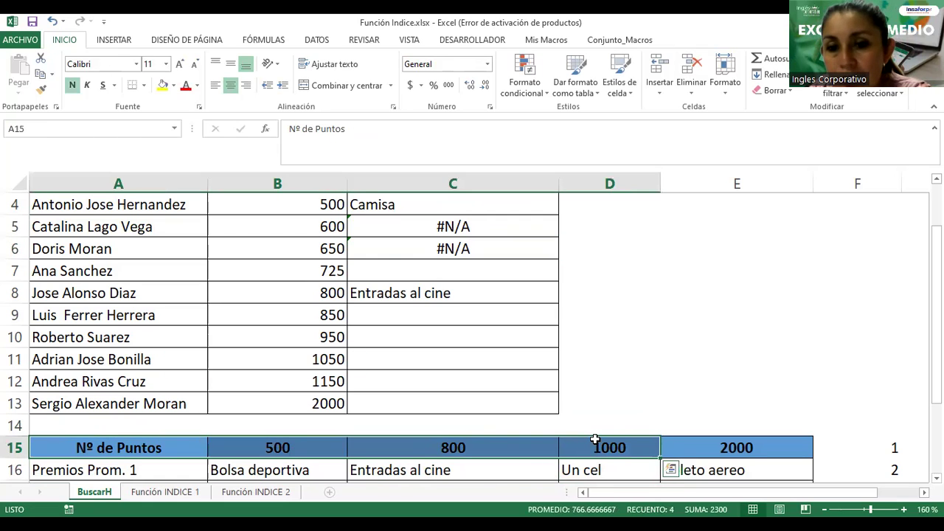
Copy the BUSCARH formula from C8 to C13, the row with 2000 points
left_click(409, 293)
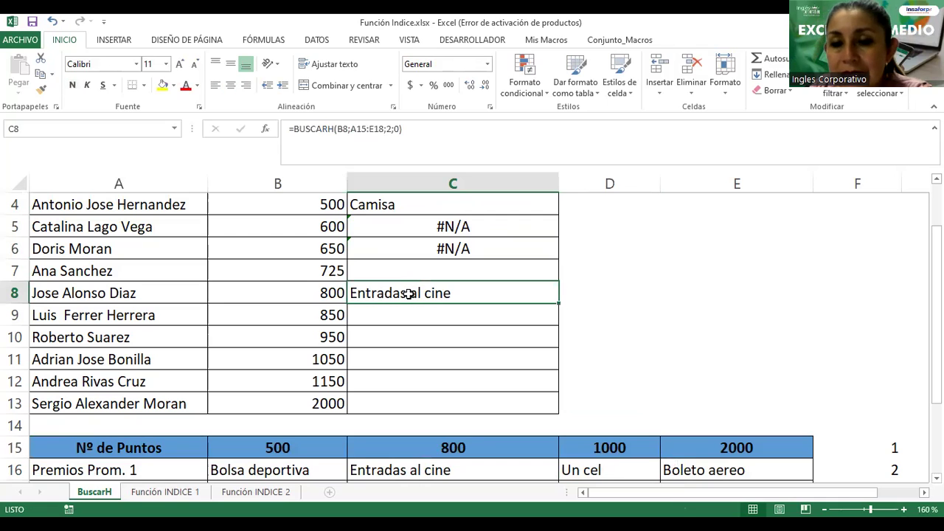
scroll(409, 293, "down", 1)
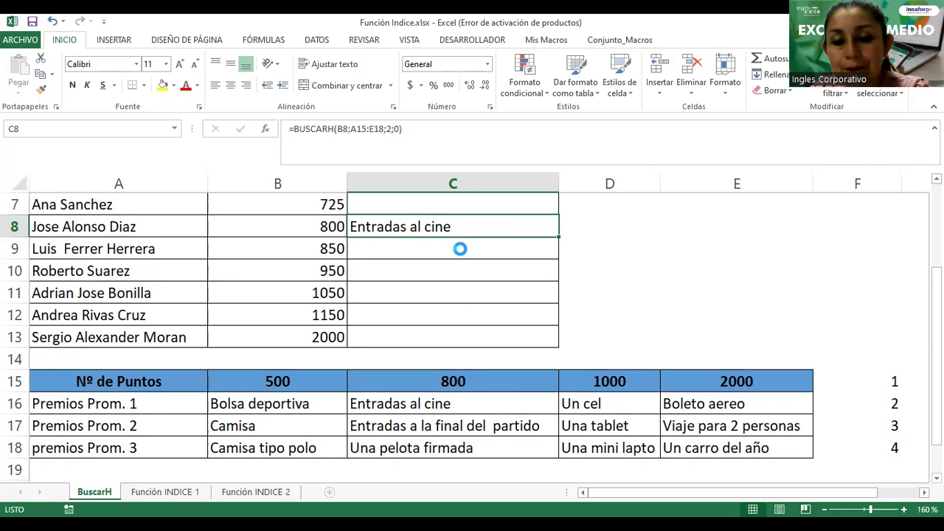
key("ctrl+c")
left_click(381, 338)
key("Return")
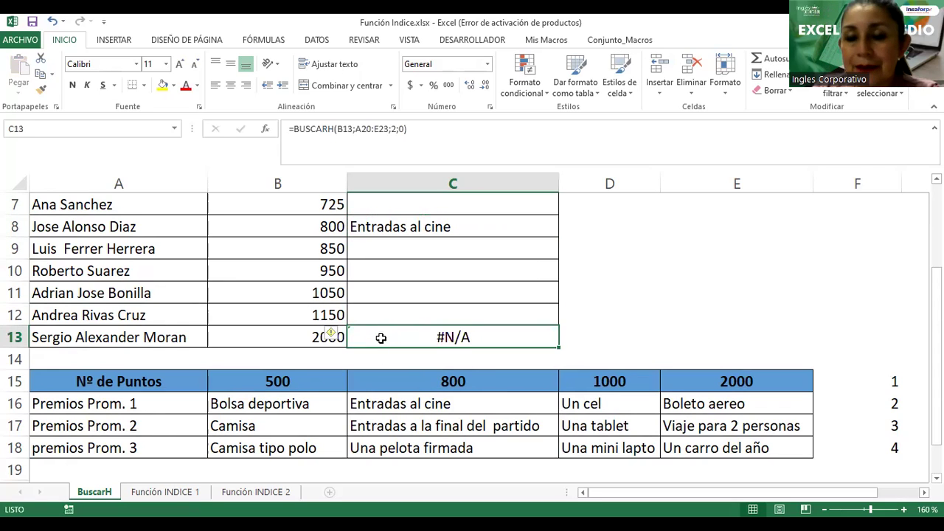
Replace the lookup range in C13 with A15:E18, giving =BUSCARH(B13;A15:E18;2;0), and check the formula's arguments
double_click(432, 338)
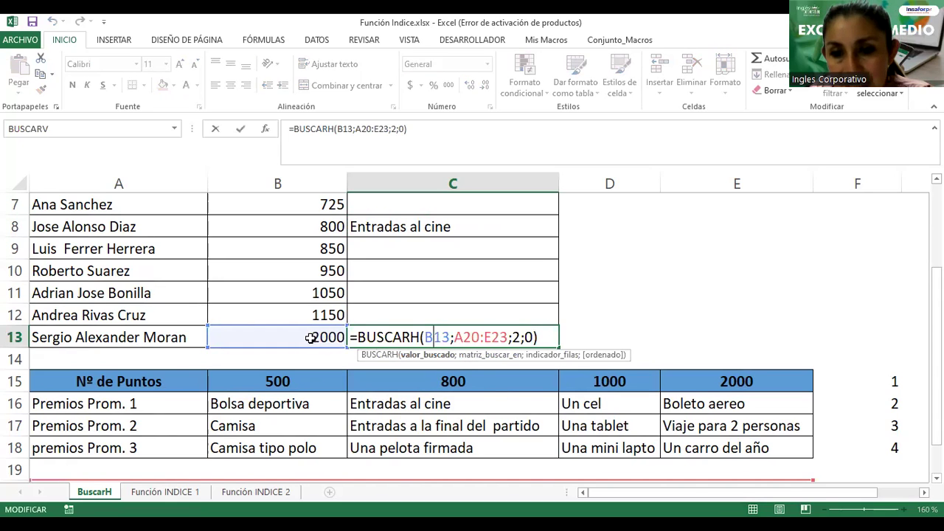
left_click_drag(453, 338, 507, 337)
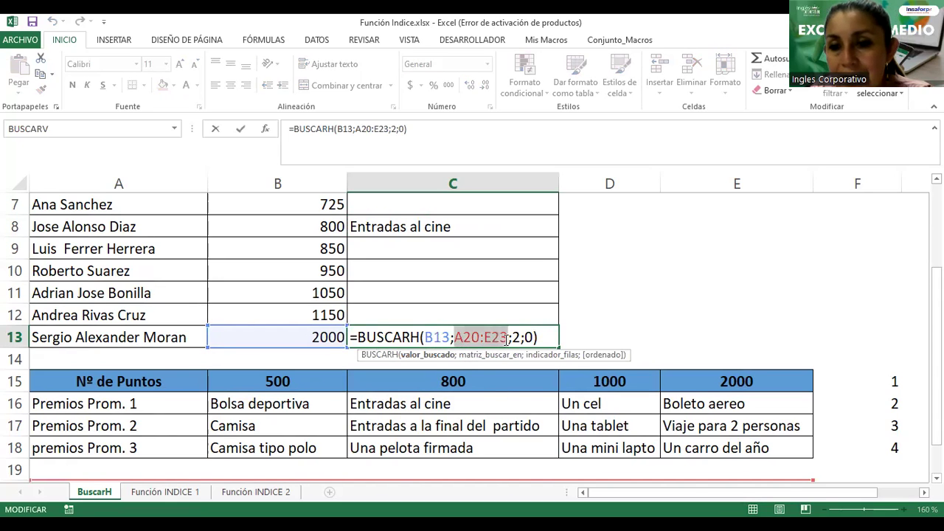
key("Delete")
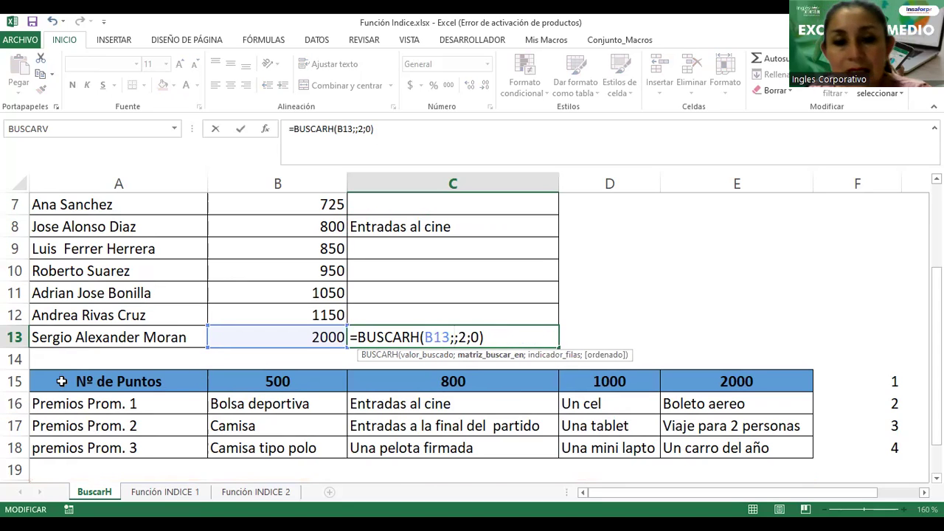
left_click(123, 387)
left_click_drag(122, 391, 123, 406)
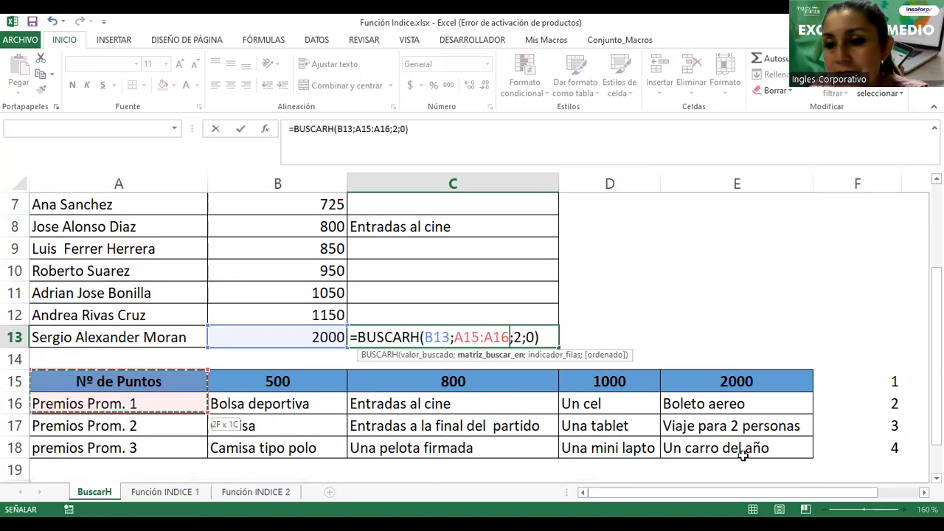
left_click_drag(768, 436, 767, 438)
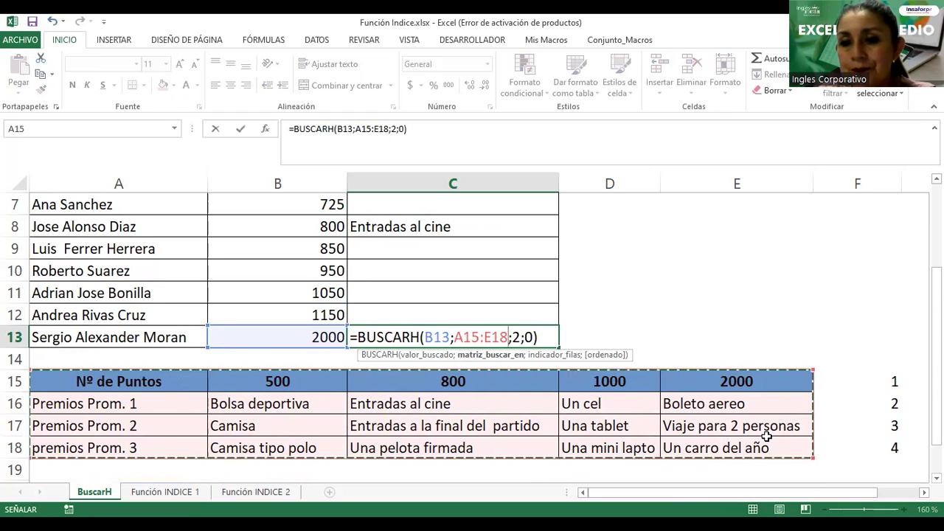
key("Return")
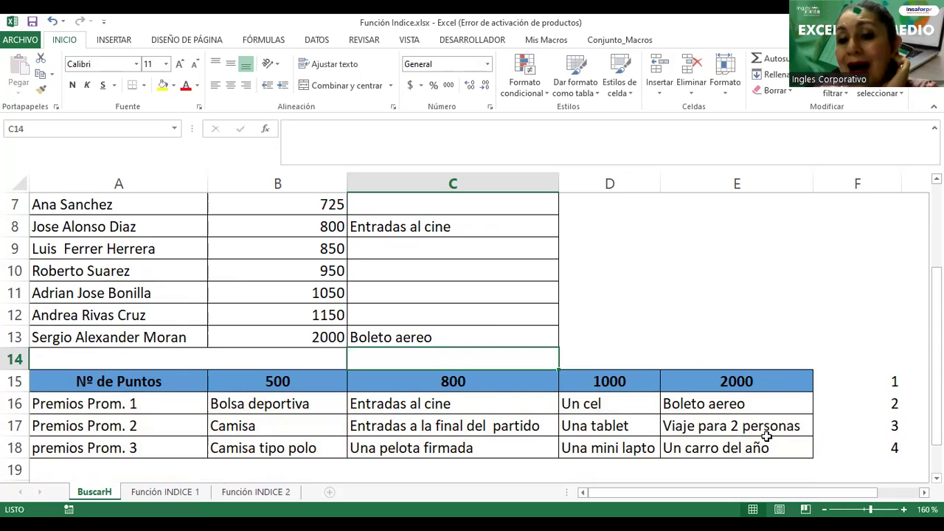
left_click(457, 338)
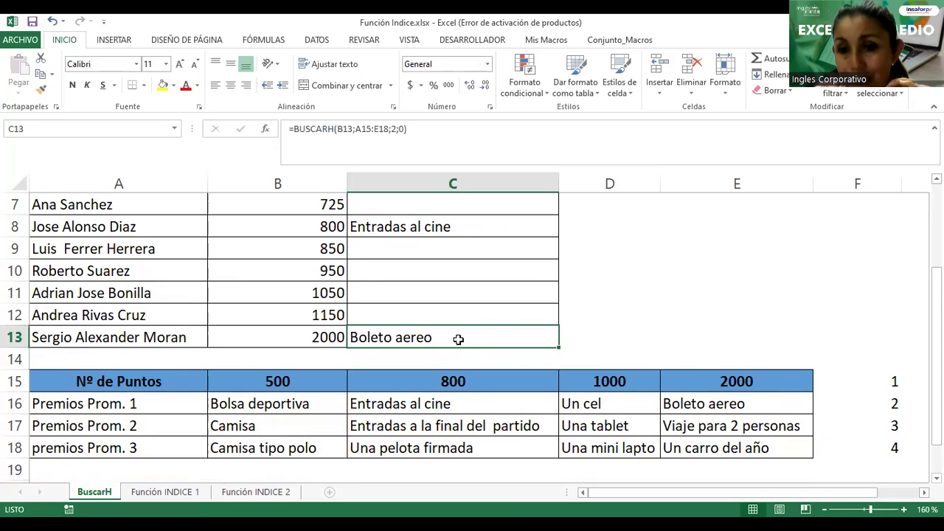
double_click(457, 339)
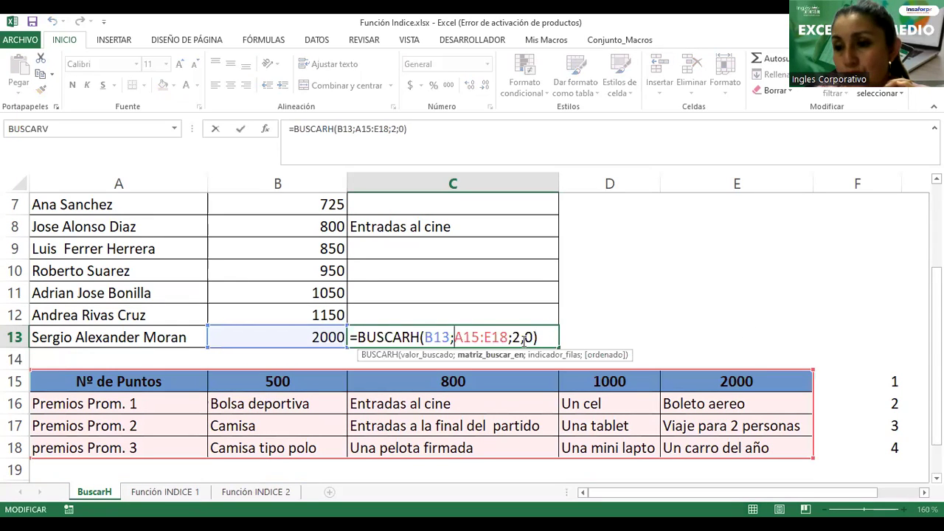
key("Return")
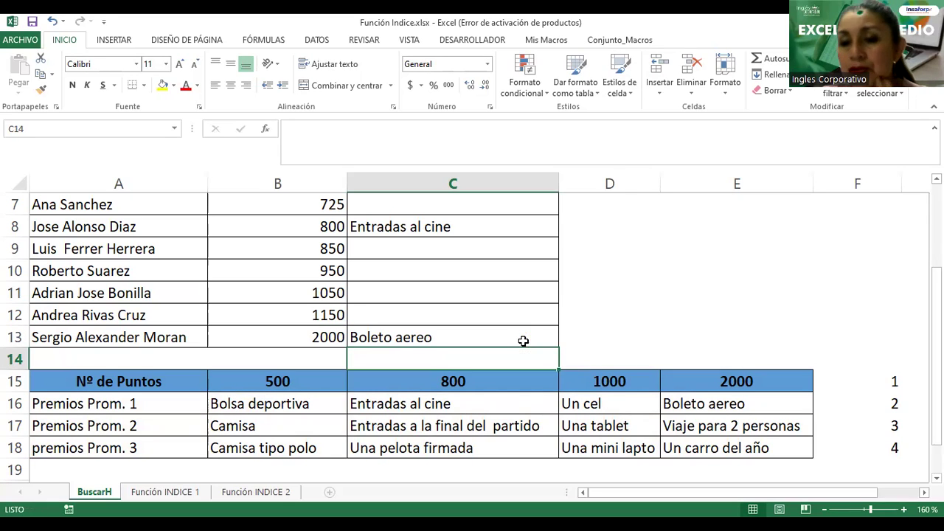
Make the lookup range in C4's formula absolute, giving =BUSCARH(B4;$A$15:$E$18;3;0)
left_click(444, 204)
scroll(452, 236, "up", 2)
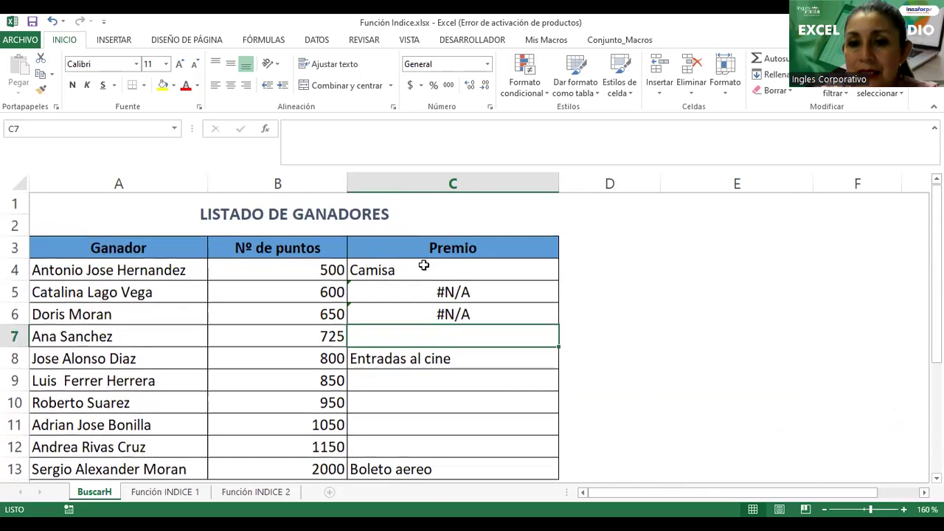
left_click(424, 265)
double_click(425, 266)
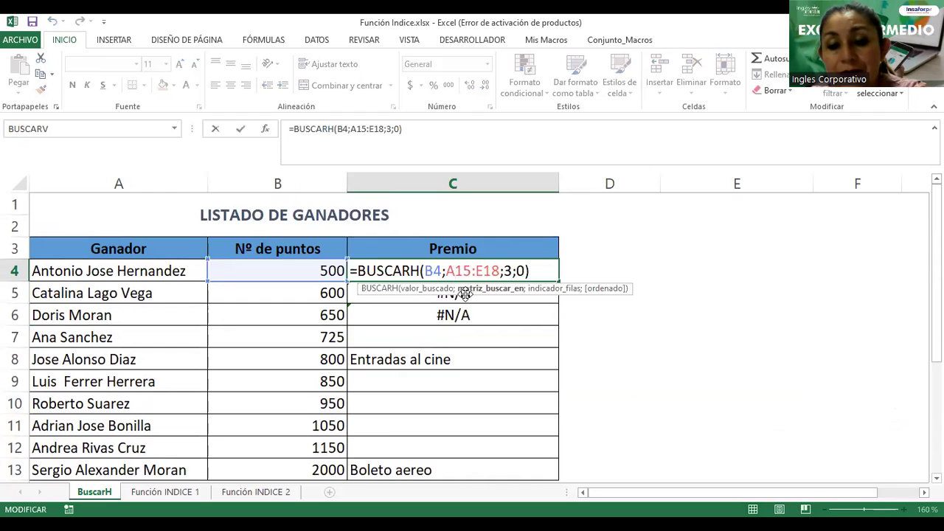
key("F4")
key("Right")
key("Right")
key("F4")
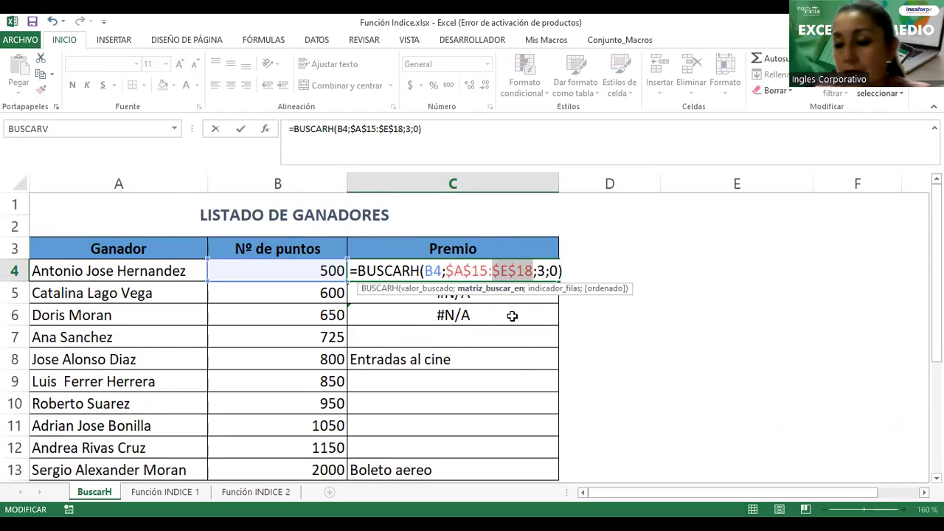
key("Return")
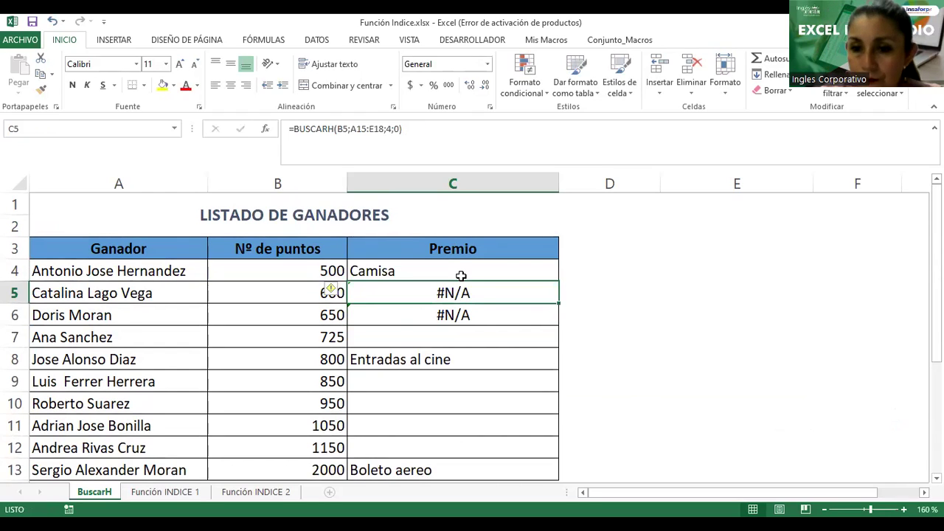
Fill the BUSCARH formula from C4 down through C13, the last row of the Premio column
left_click(543, 277)
left_click_drag(557, 281, 544, 481)
scroll(602, 397, "down", 2)
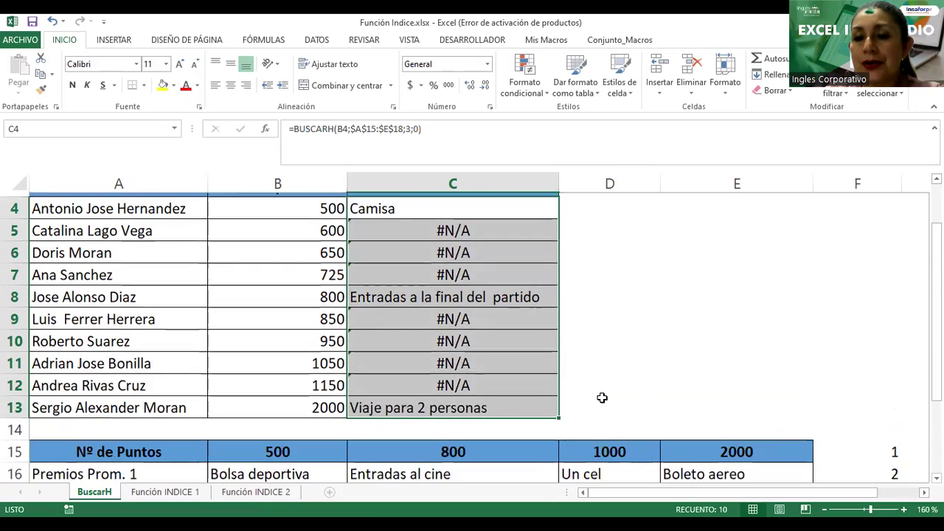
scroll(603, 396, "up", 1)
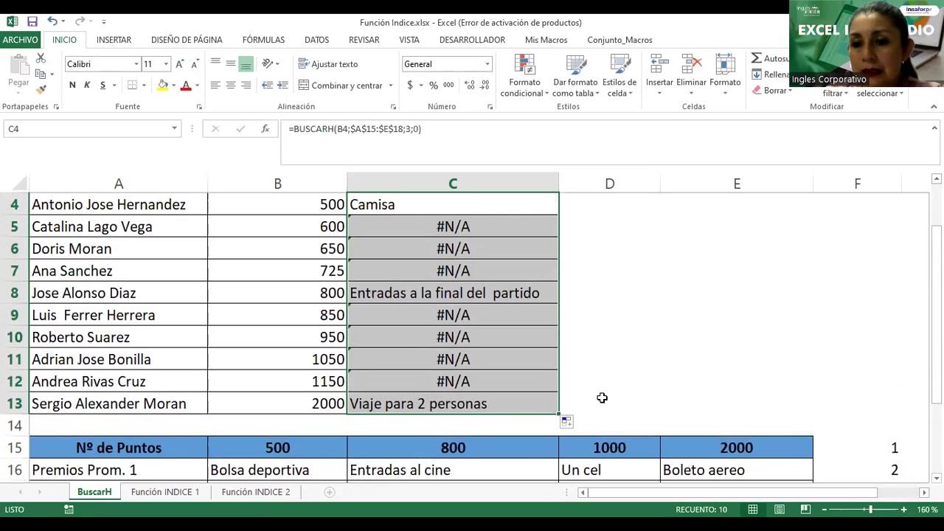
scroll(603, 397, "down", 1)
Review the BUSCARH formulas in C13, C4 and C6, checking the lookup value and the absolute range against the prize table
left_click(422, 338)
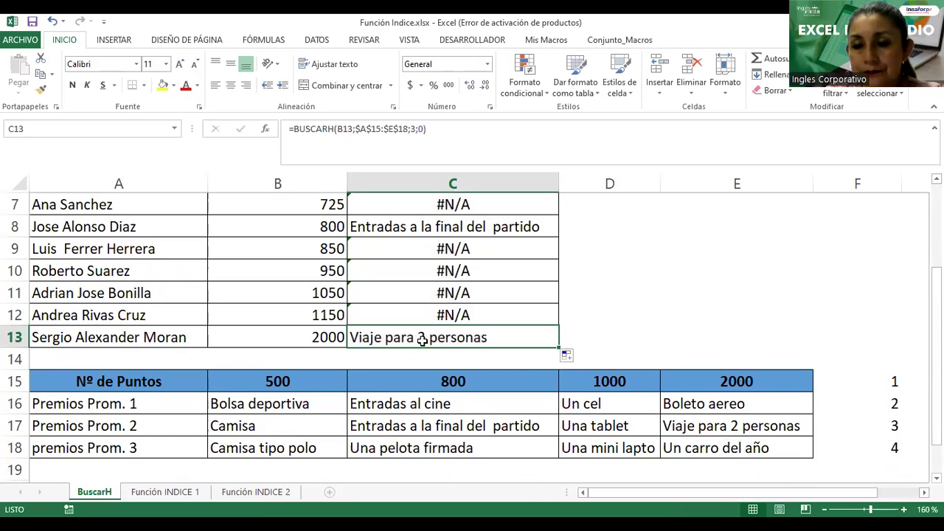
double_click(421, 338)
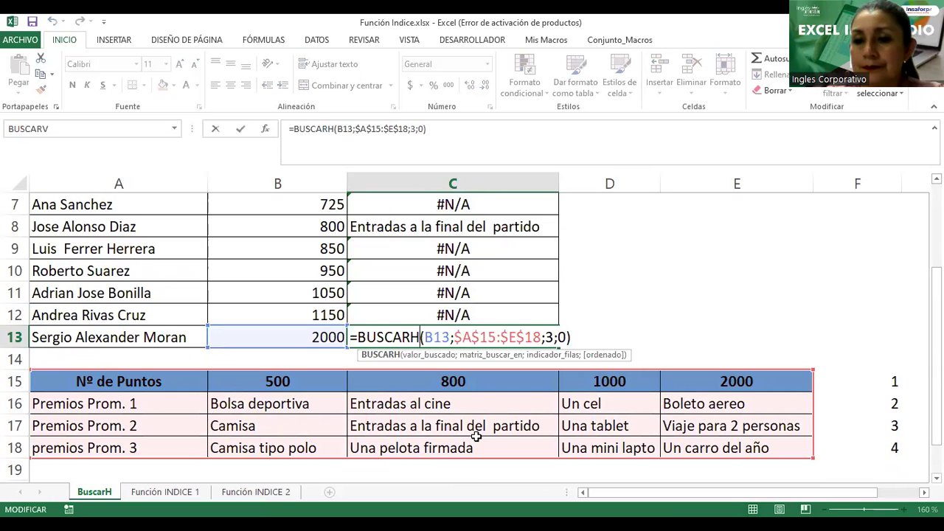
key("Return")
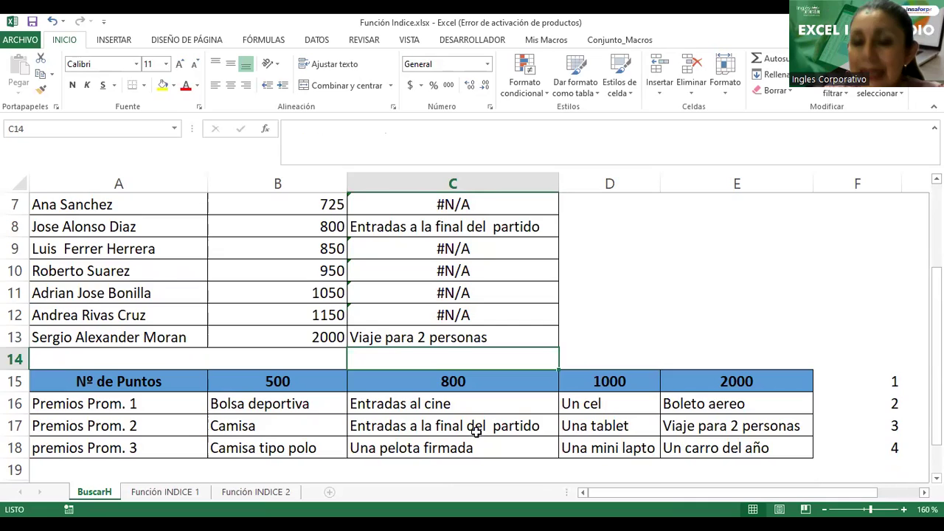
scroll(475, 413, "up", 2)
double_click(429, 271)
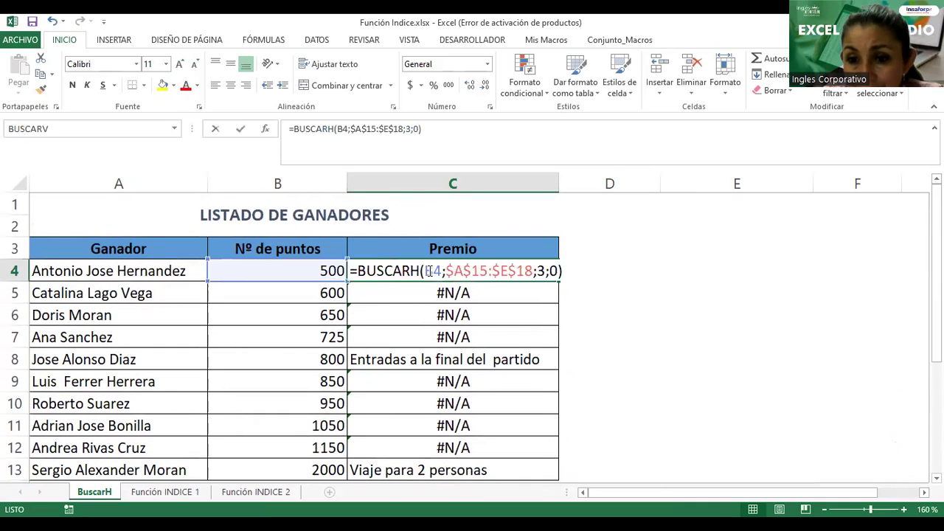
left_click_drag(445, 271, 525, 263)
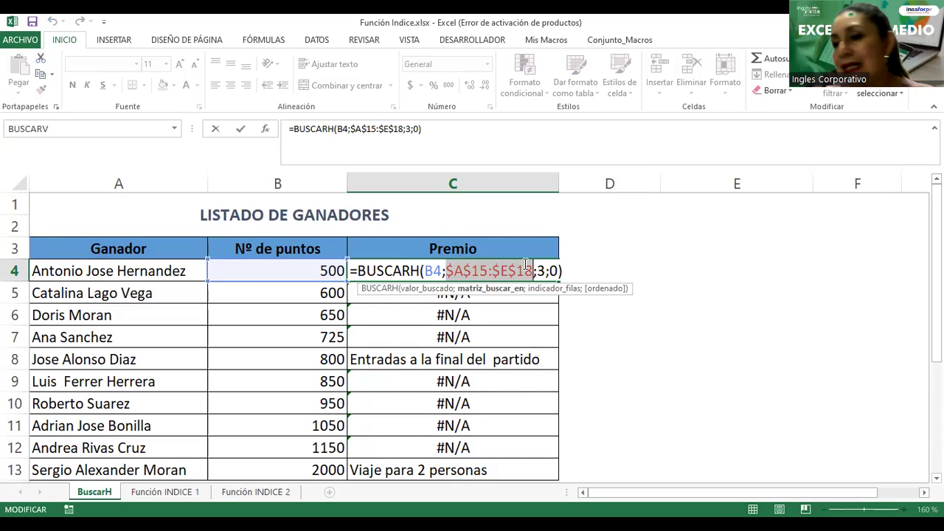
key("Return")
left_click(531, 315)
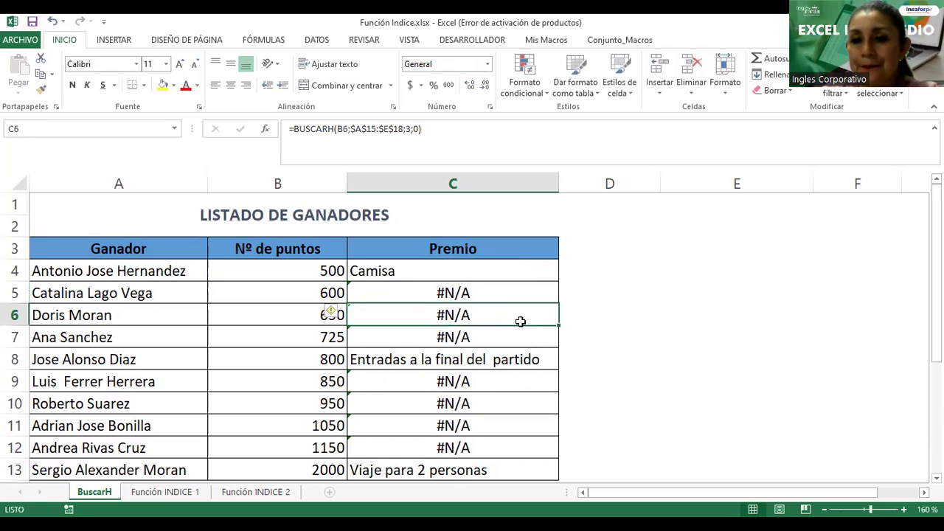
scroll(459, 324, "down", 2)
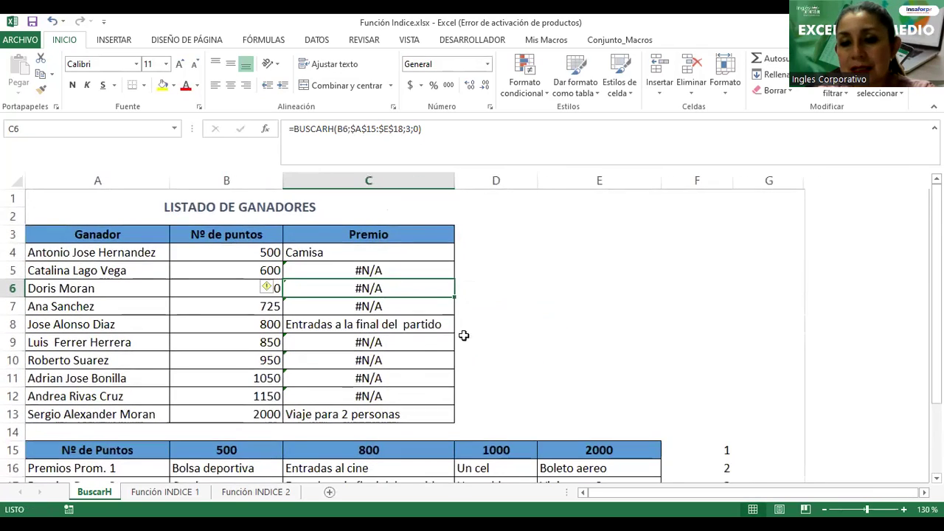
scroll(462, 333, "down", 1)
scroll(477, 355, "down", 2)
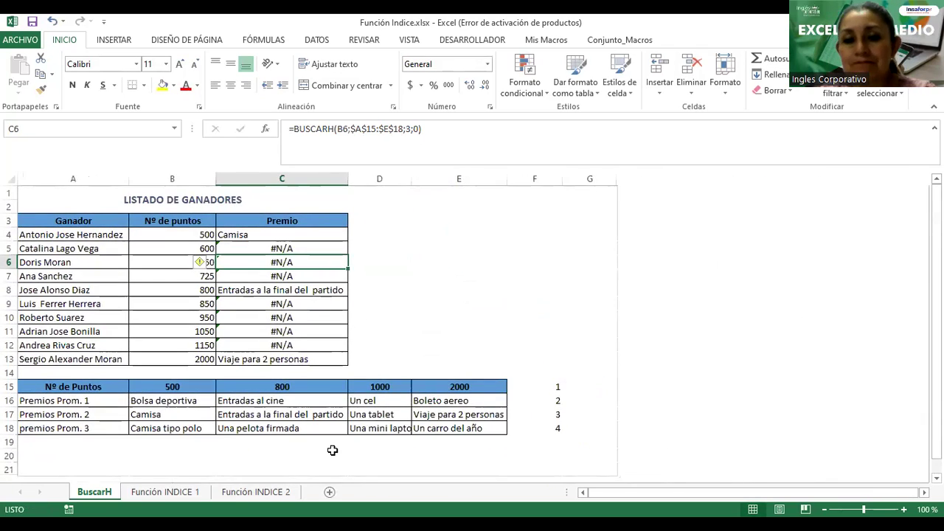
Insert an orange outlined WordArt with the text BuscarH on the sheet
left_click(441, 236)
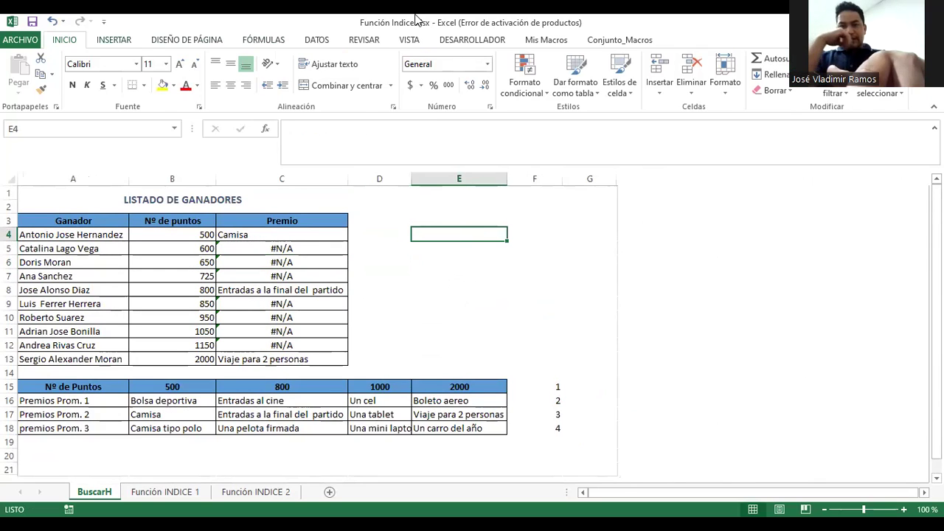
key("alt+b")
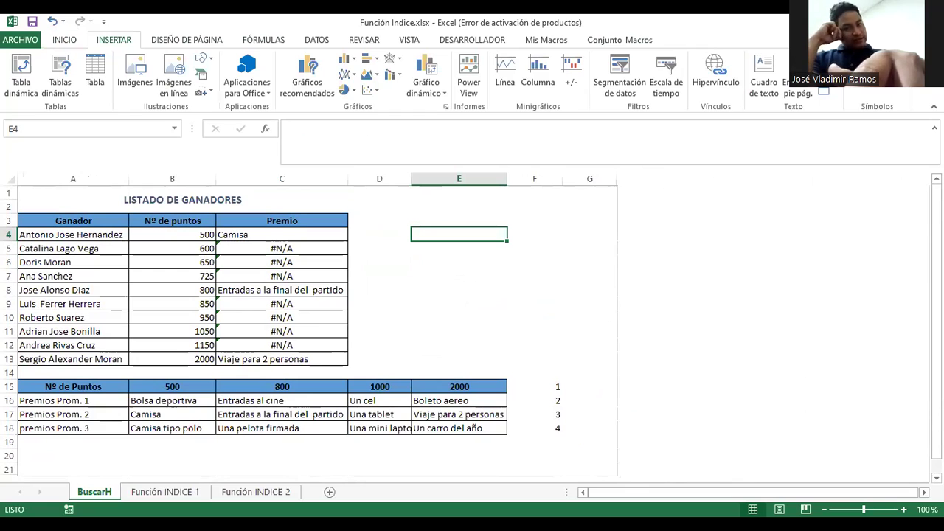
left_click(839, 85)
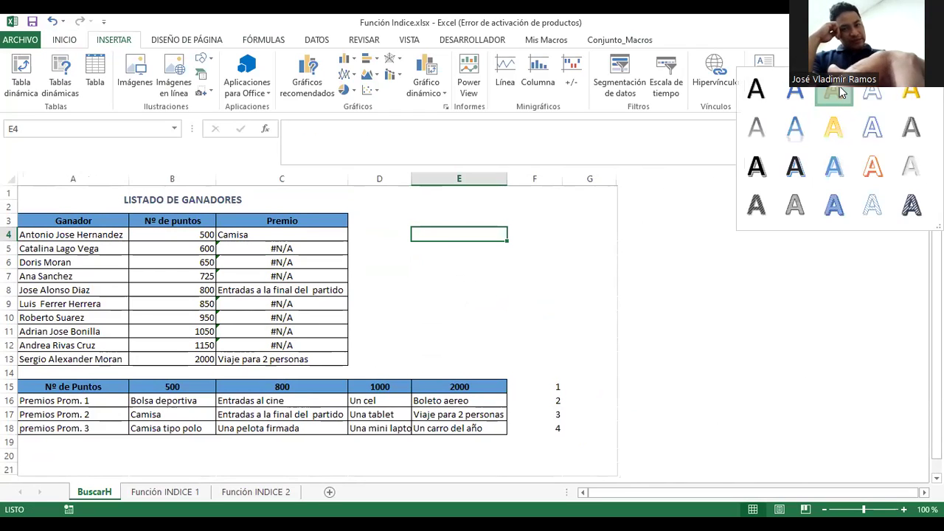
left_click(839, 90)
type("Bu")
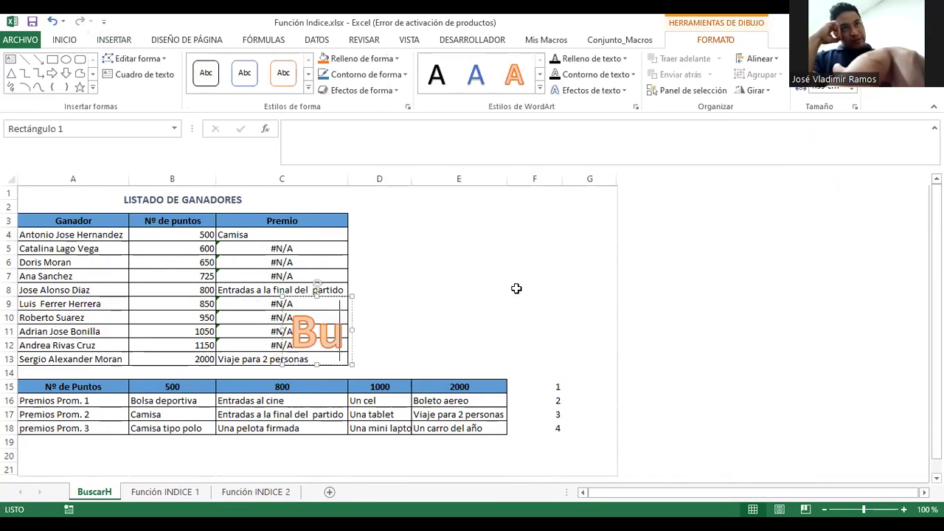
type("scarH")
key("BackSpace")
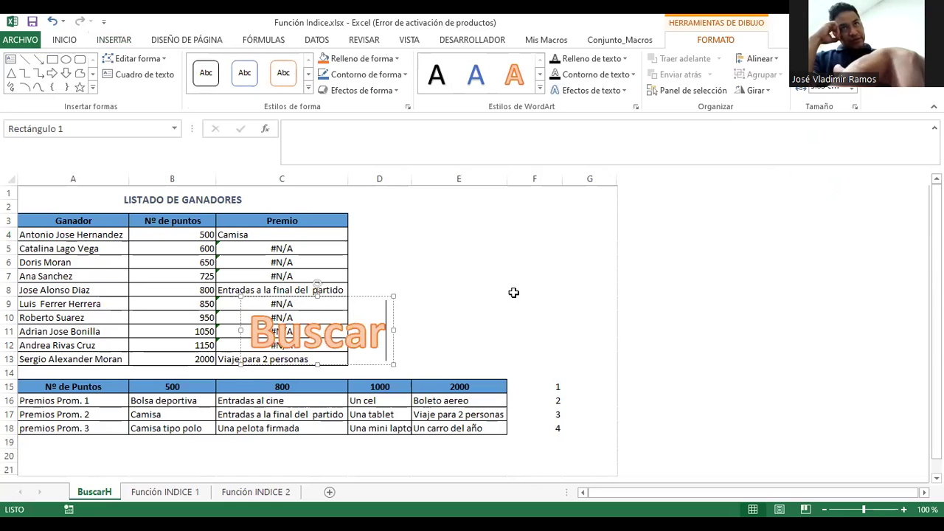
type("H")
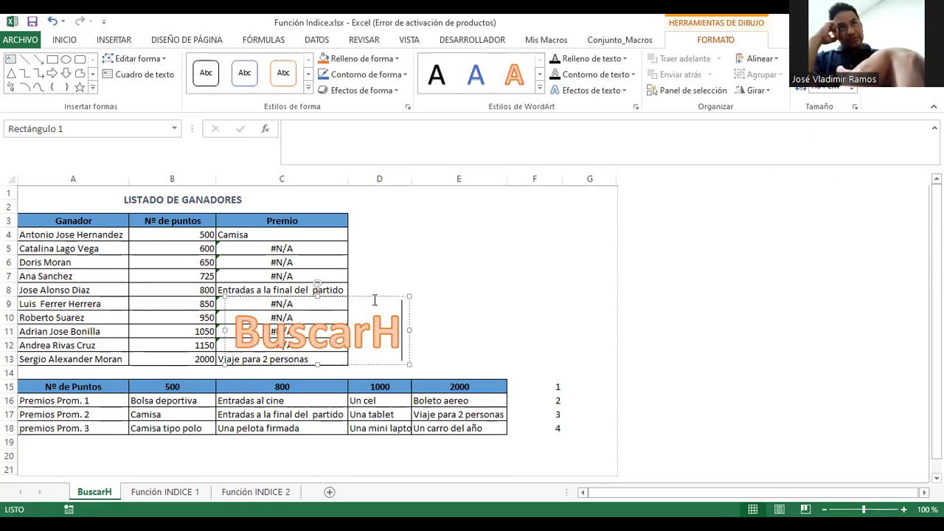
Move the BuscarH WordArt off the tables into the empty area beside the winners list, around columns E and F, rows 4 to 7
left_click_drag(375, 293, 508, 205)
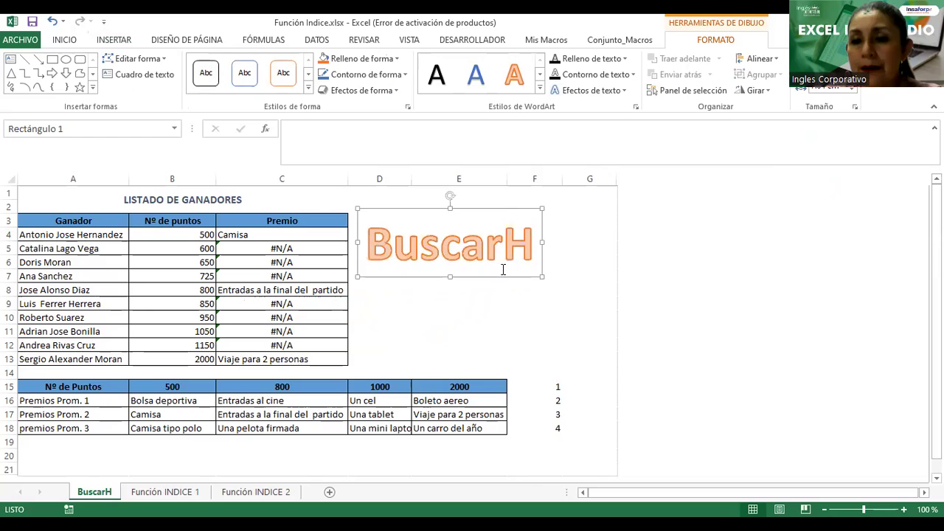
left_click_drag(506, 273, 531, 270)
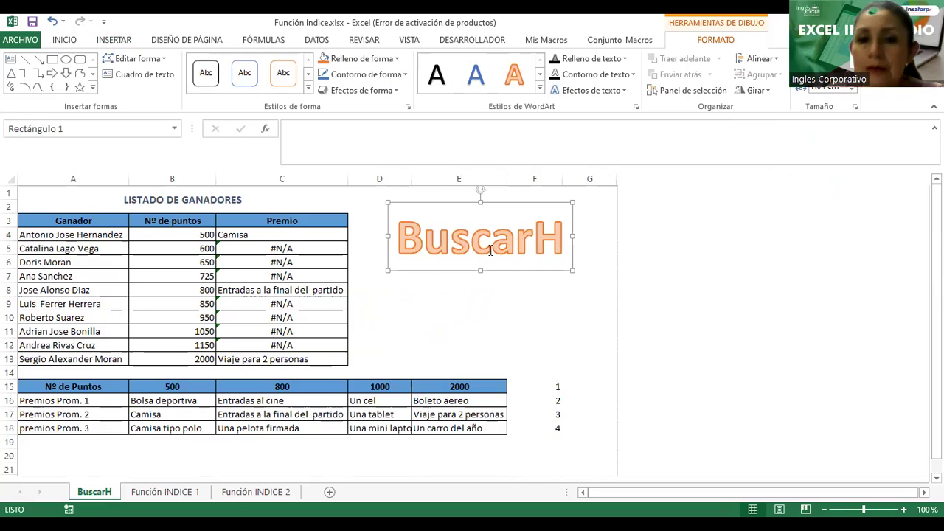
left_click(295, 236)
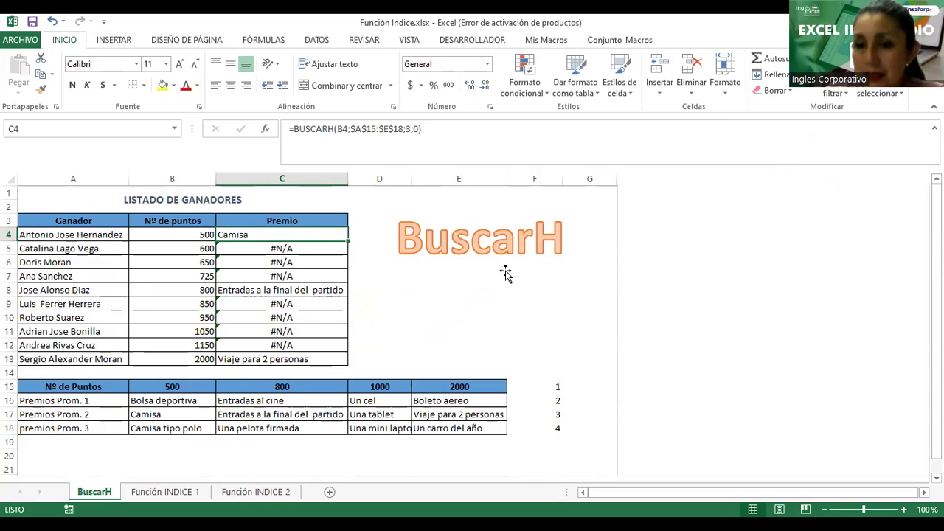
left_click(519, 246)
left_click_drag(520, 270, 517, 301)
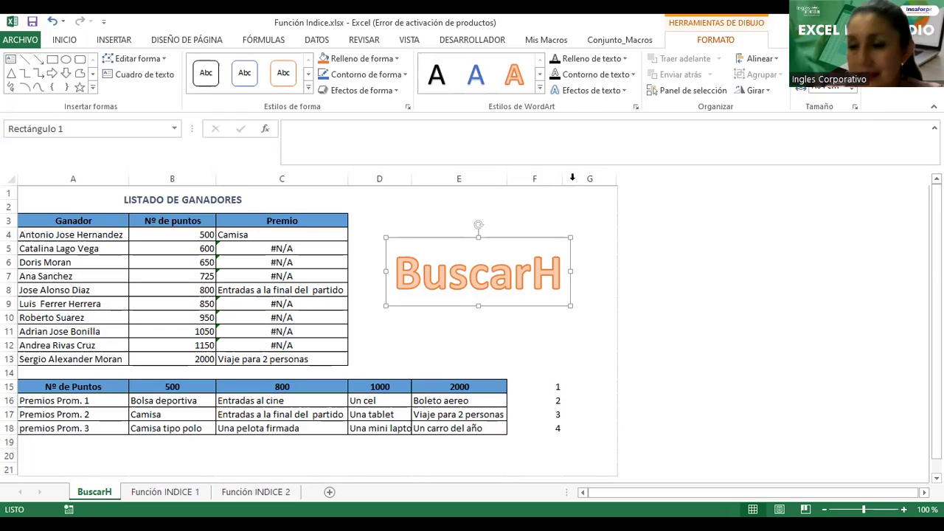
mouse_move(506, 299)
left_mouse_down()
mouse_move(497, 291)
mouse_move(499, 302)
mouse_move(516, 289)
left_mouse_up()
left_click(617, 332)
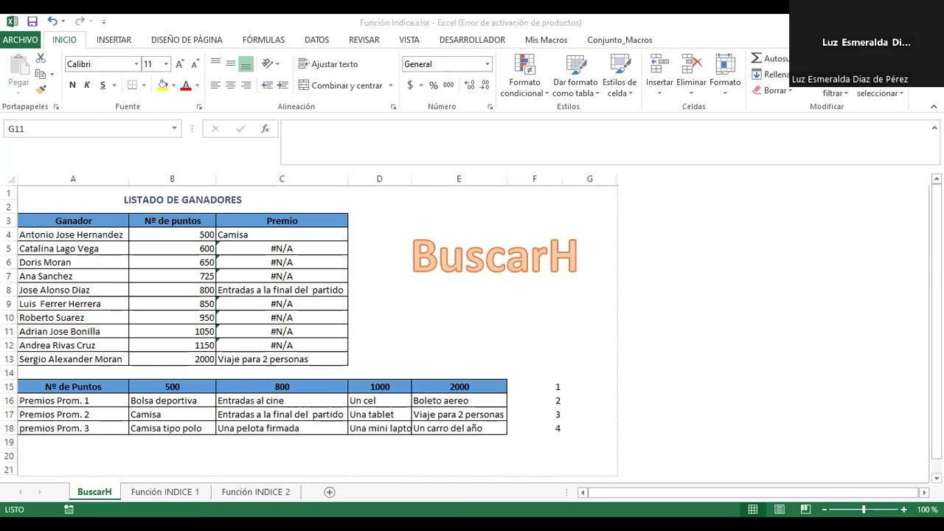
Open the Función INDICE 1 sheet and select its title, FORMA MATRICIAL DE LA FUNCIÓN INDICE
key("alt+Tab")
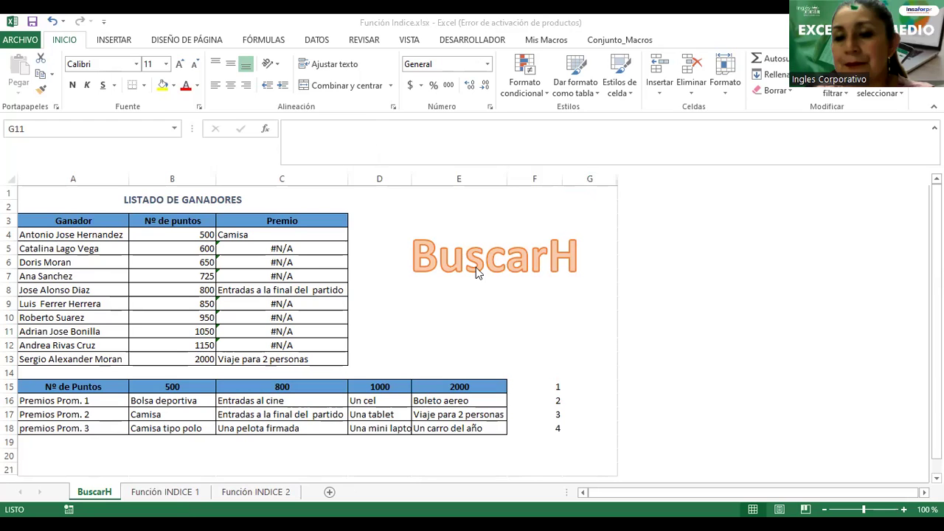
left_click(171, 492)
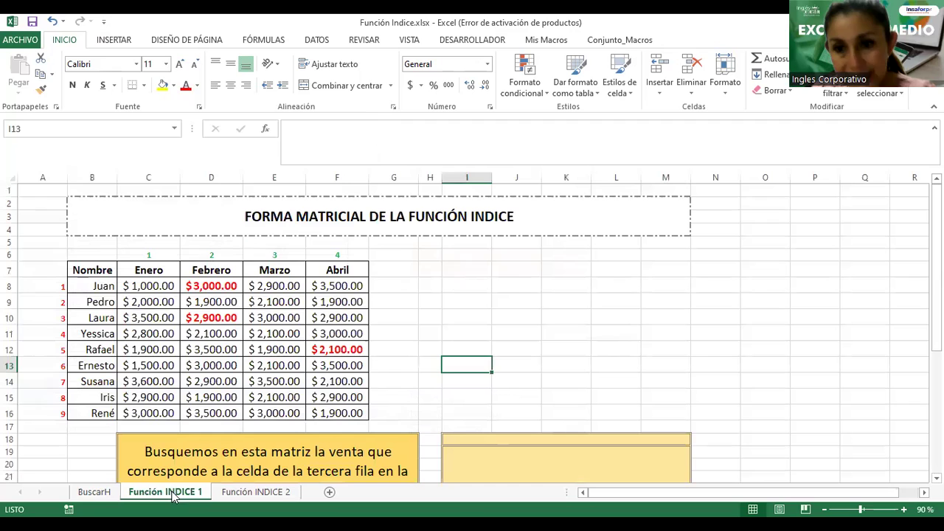
left_click(622, 318)
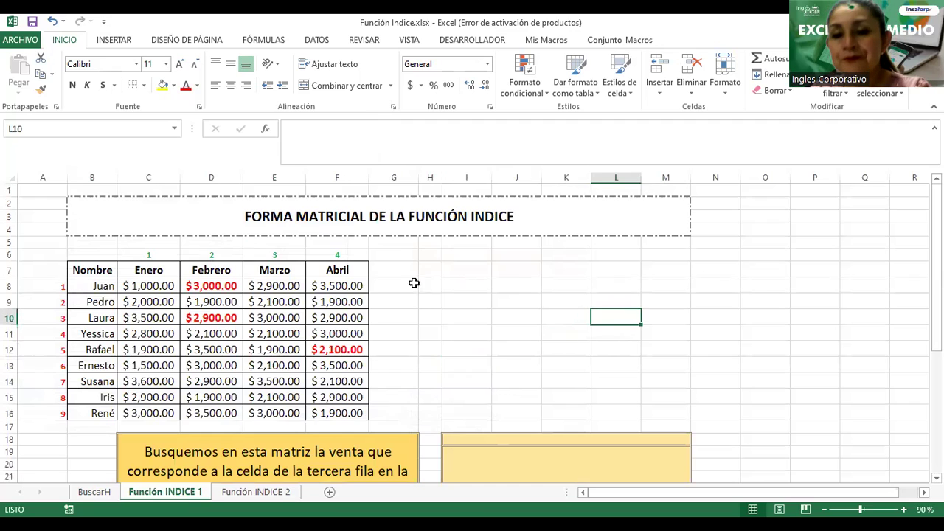
left_click(397, 220)
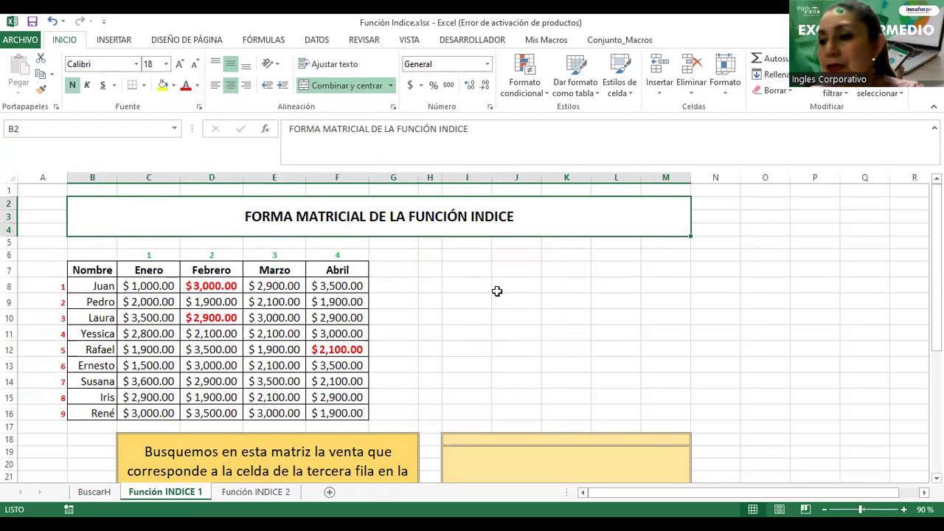
Examine the monthly sales matrix and the exercise prompts below it, selecting the prompt about the third row and second column
scroll(503, 336, "down", 2)
scroll(502, 335, "down", 1)
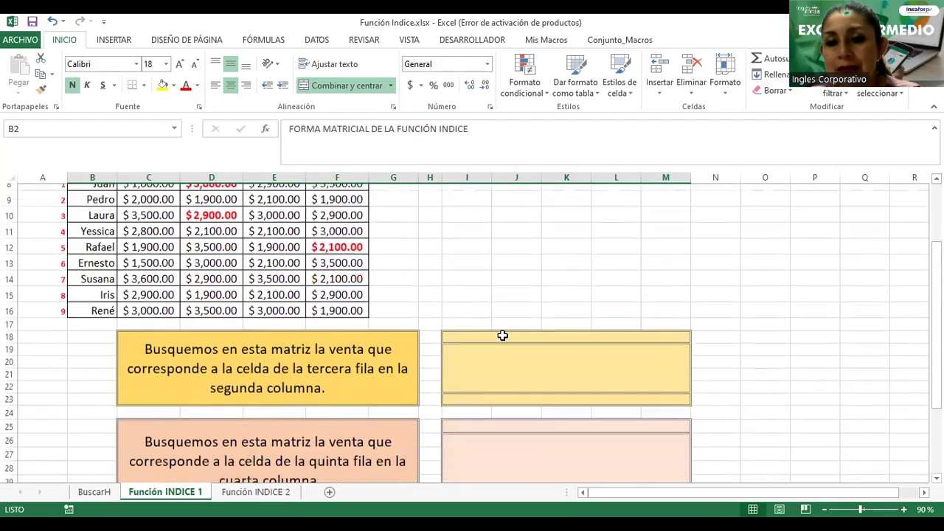
scroll(502, 335, "down", 2)
scroll(502, 335, "up", 4)
scroll(502, 335, "up", 1)
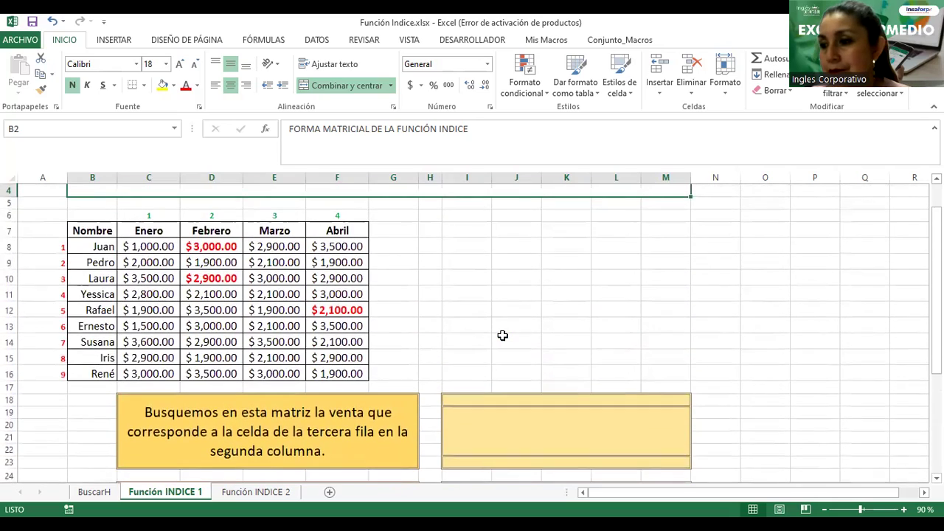
scroll(502, 335, "up", 1)
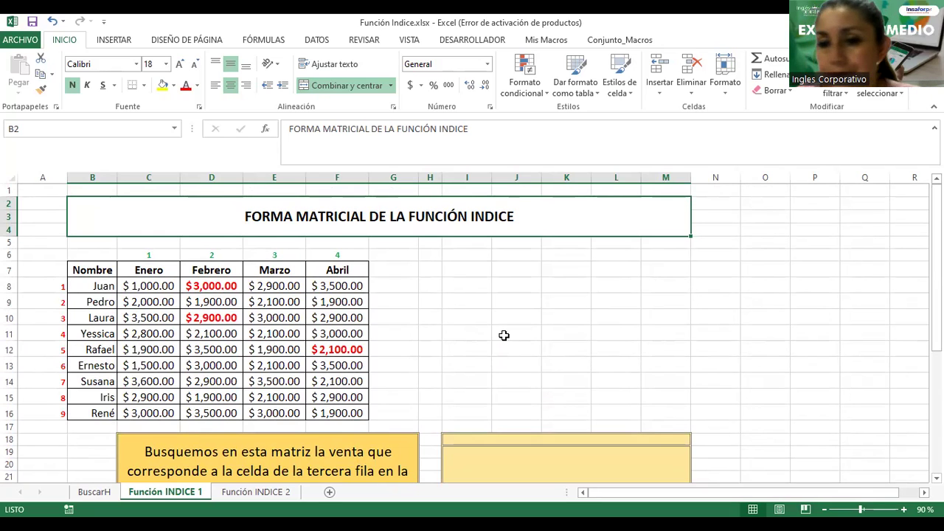
scroll(504, 336, "down", 2)
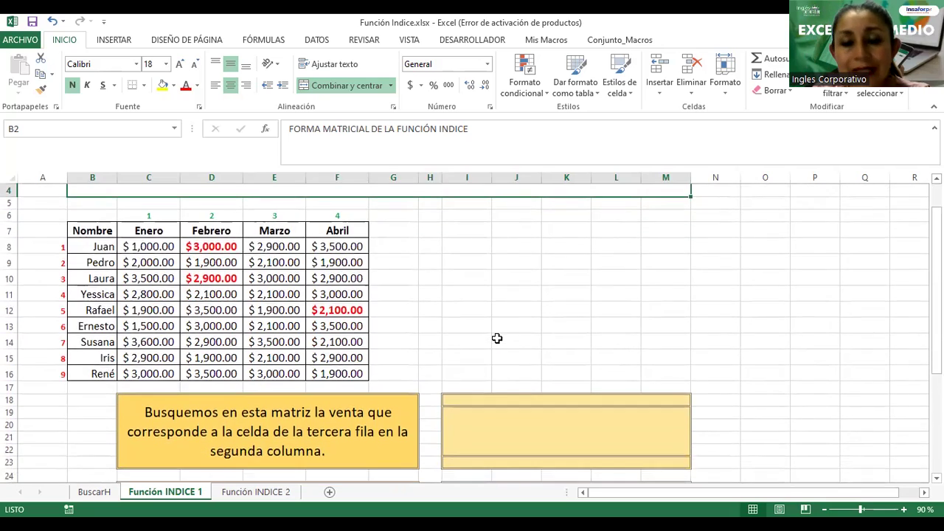
scroll(498, 338, "down", 1)
scroll(497, 338, "down", 1)
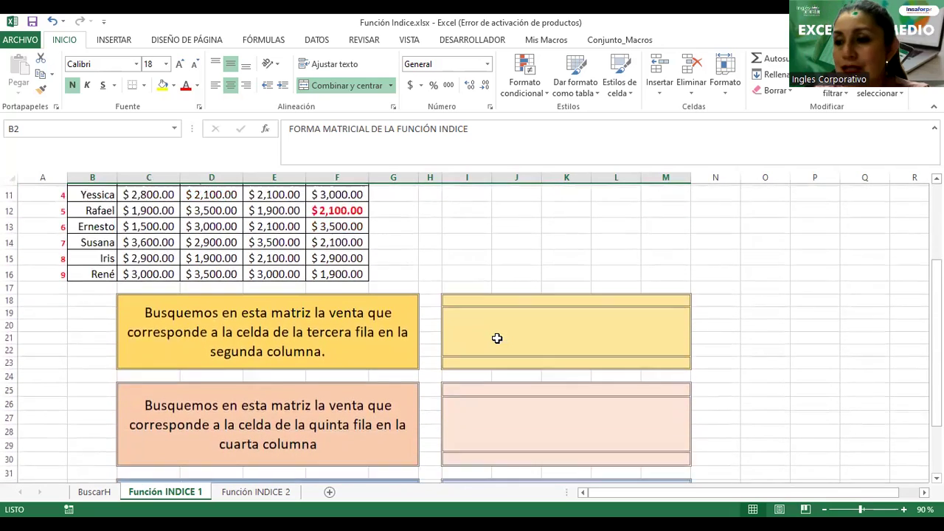
left_click(385, 298)
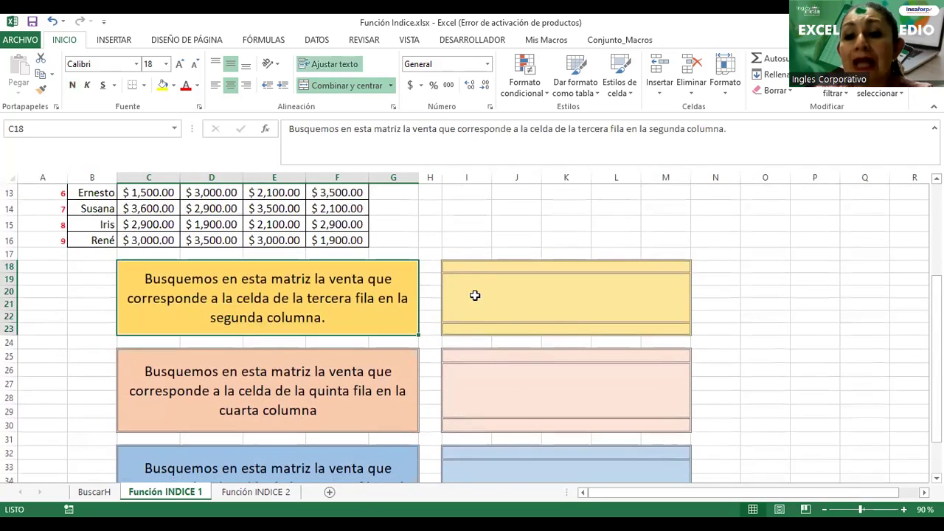
Examine the column numbers 1 to 4 above the months in the sales matrix
left_click(474, 295)
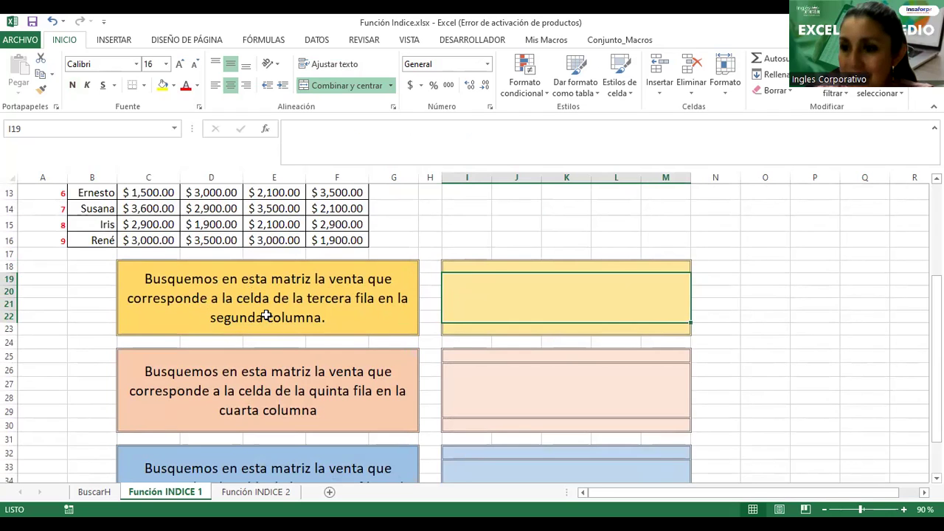
left_click(253, 213)
scroll(258, 221, "up", 4)
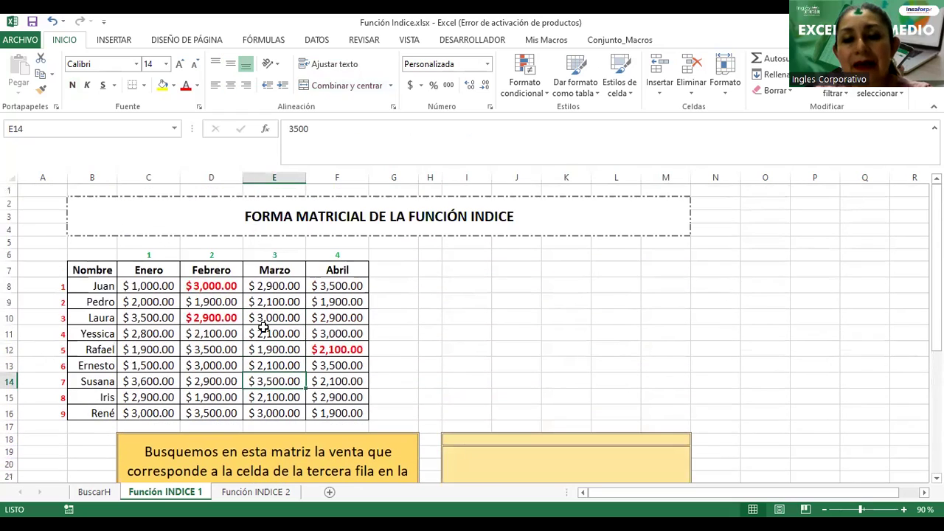
scroll(264, 327, "down", 1)
scroll(263, 326, "up", 2)
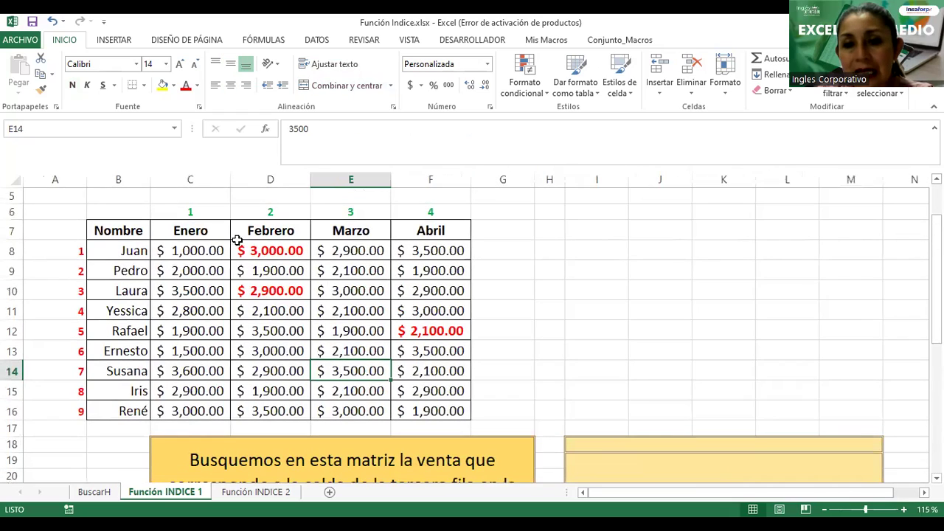
left_click(205, 213)
left_click(256, 213)
left_click(336, 213)
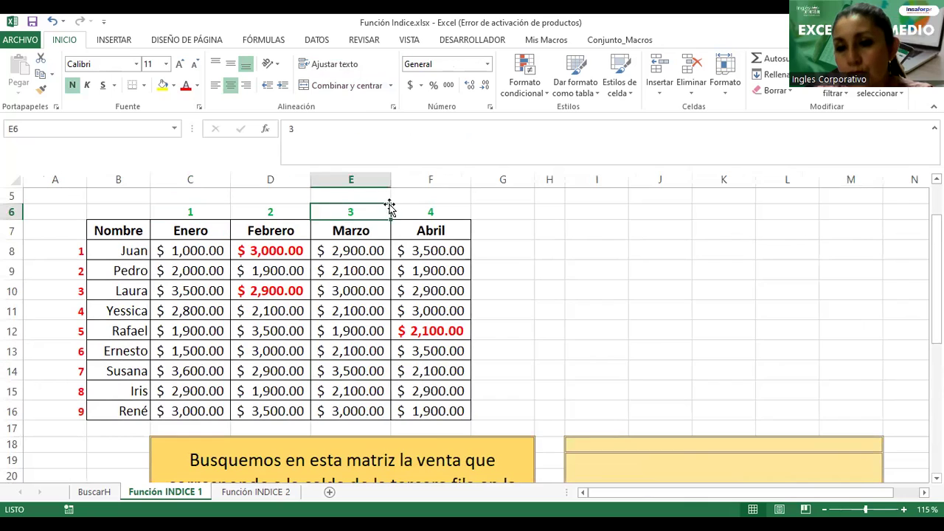
left_click(396, 212)
left_click(332, 212)
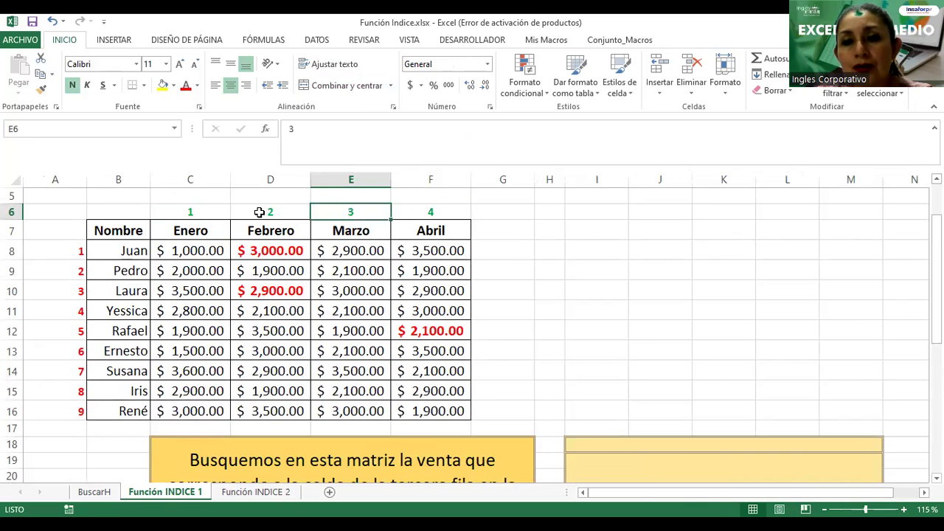
left_click(258, 212)
left_click(209, 212)
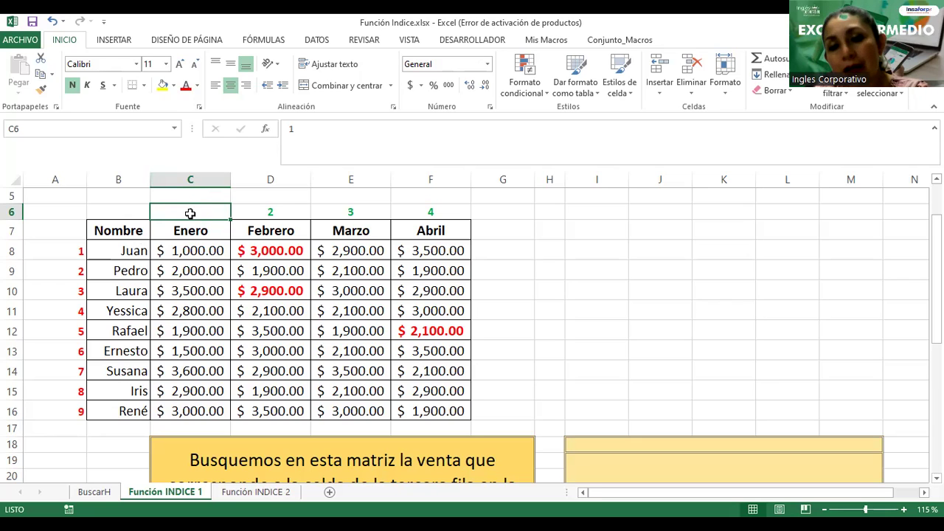
left_click(267, 213)
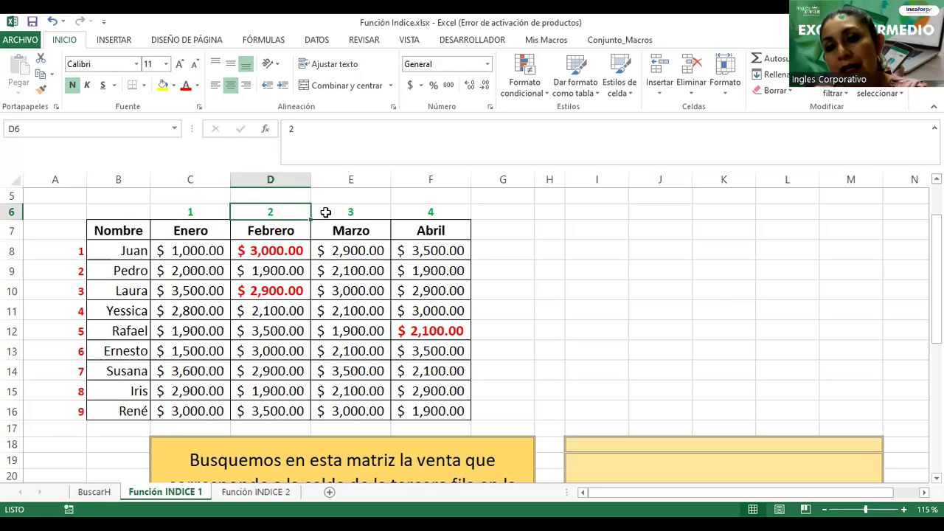
left_click(336, 212)
left_click(404, 211)
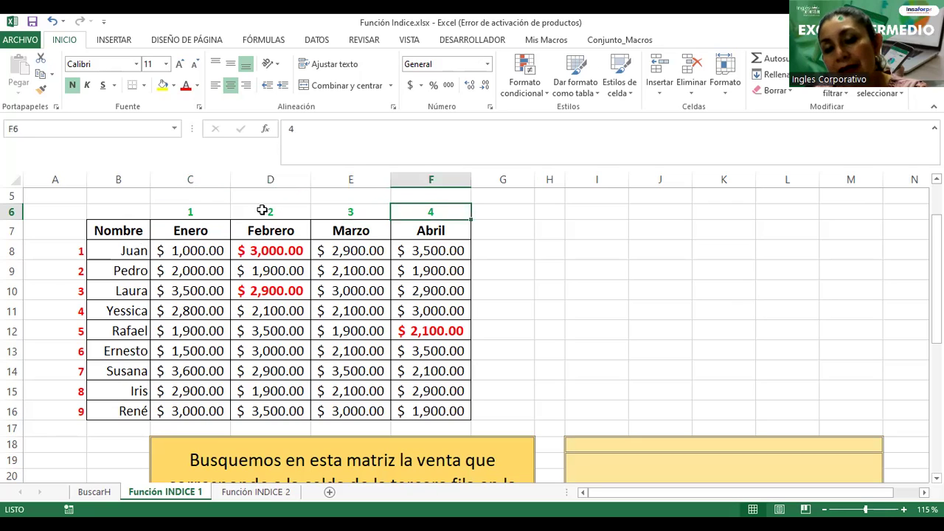
left_click(195, 212)
left_click(295, 212)
left_click(366, 213)
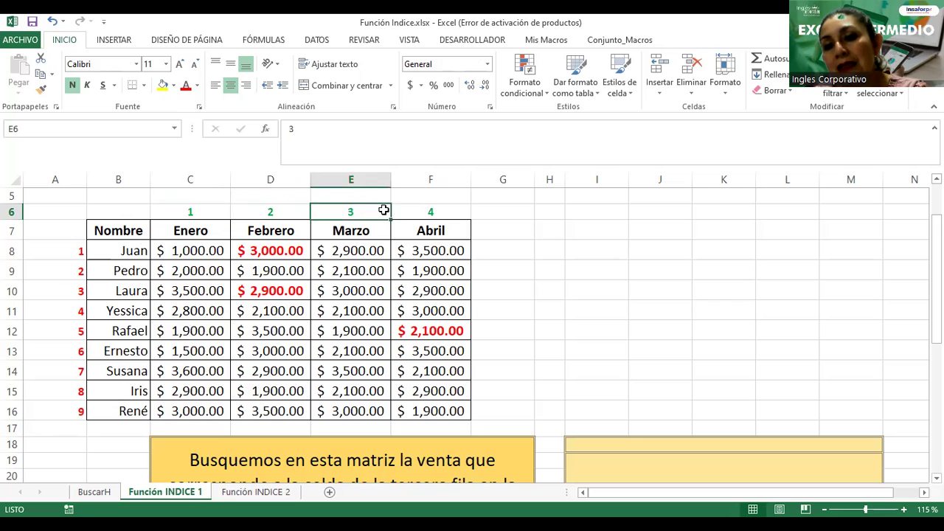
left_click(404, 212)
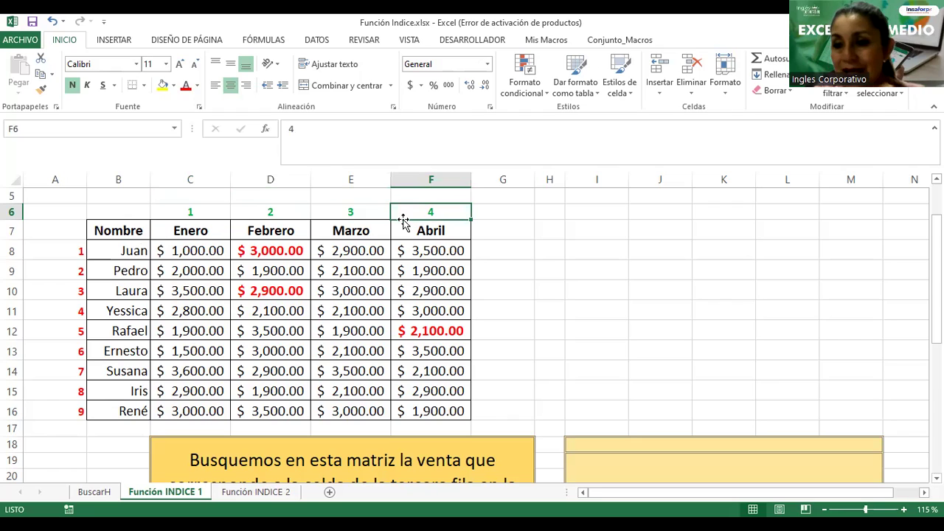
Examine the matrix's month headers, the row numbers down column A and the whole table B7:F16
left_click(70, 246)
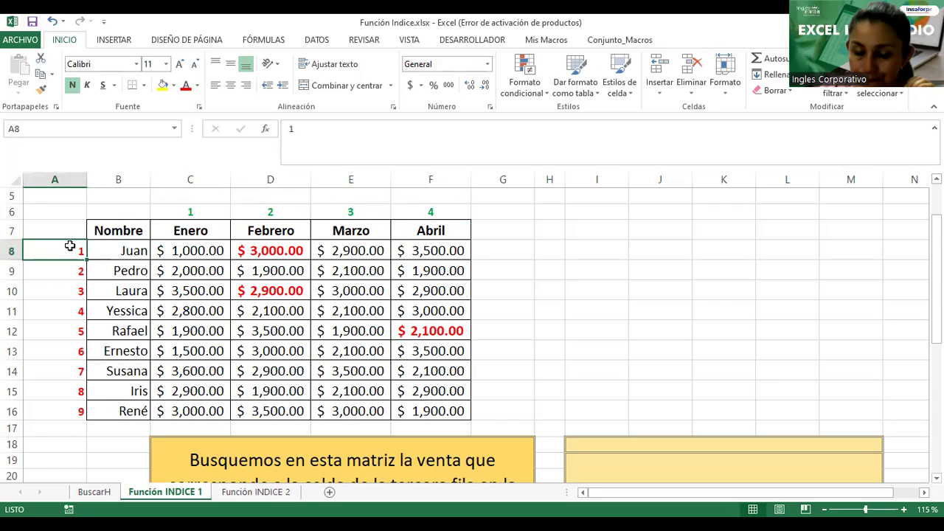
left_click(124, 228)
left_click(194, 229)
left_click(271, 232)
left_click(314, 233)
left_click(421, 234)
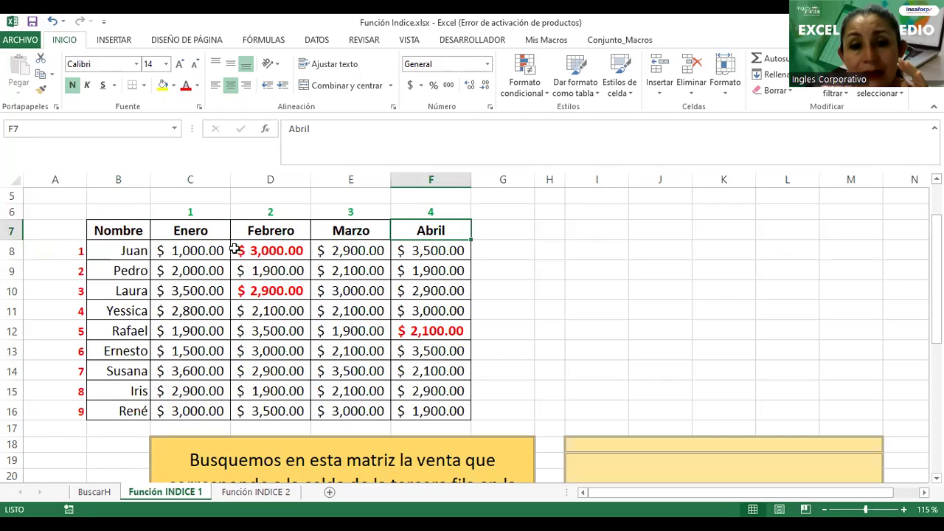
left_click(144, 231)
left_click(185, 230)
left_click(251, 233)
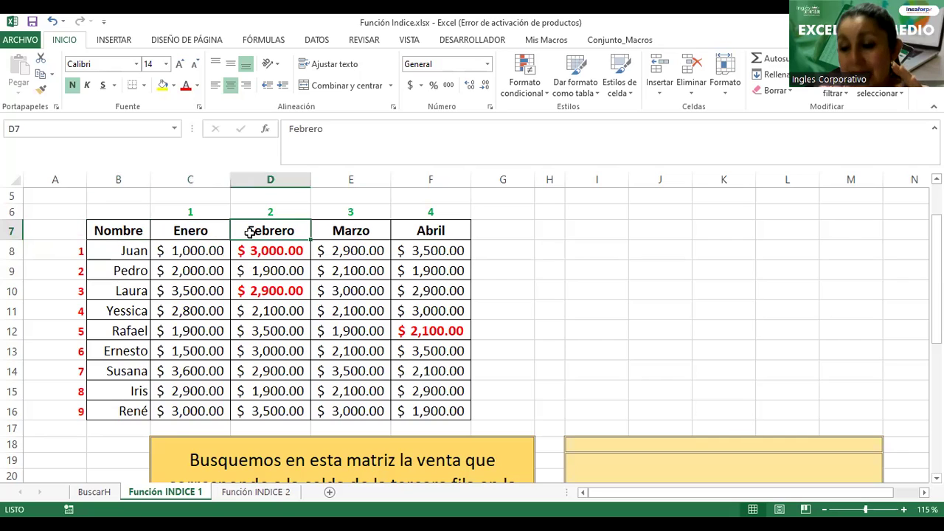
left_click(68, 254)
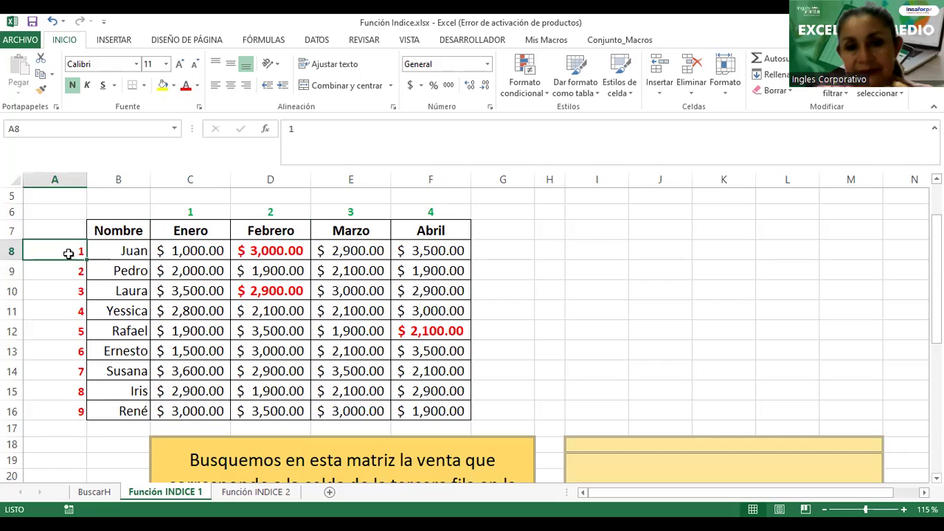
key("Down")
key("Down")
key("Down")
key("Down")
key("Down")
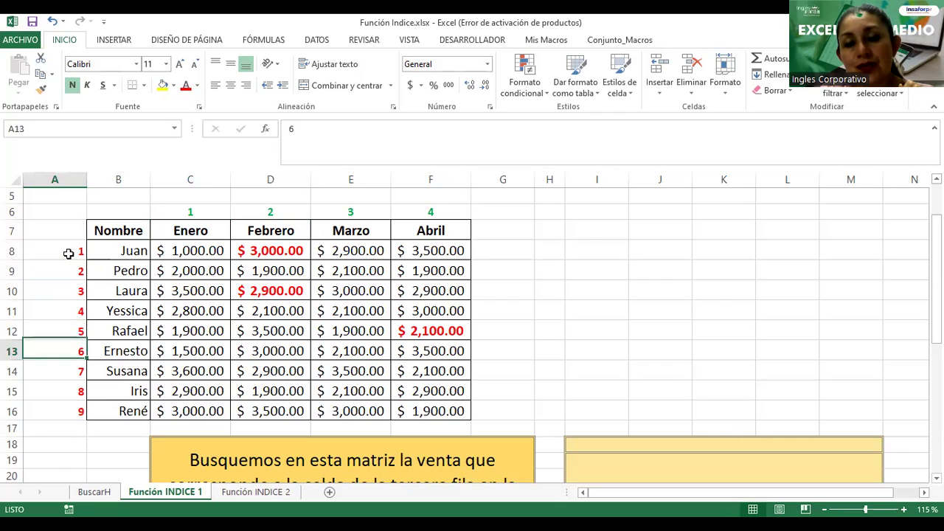
key("Down")
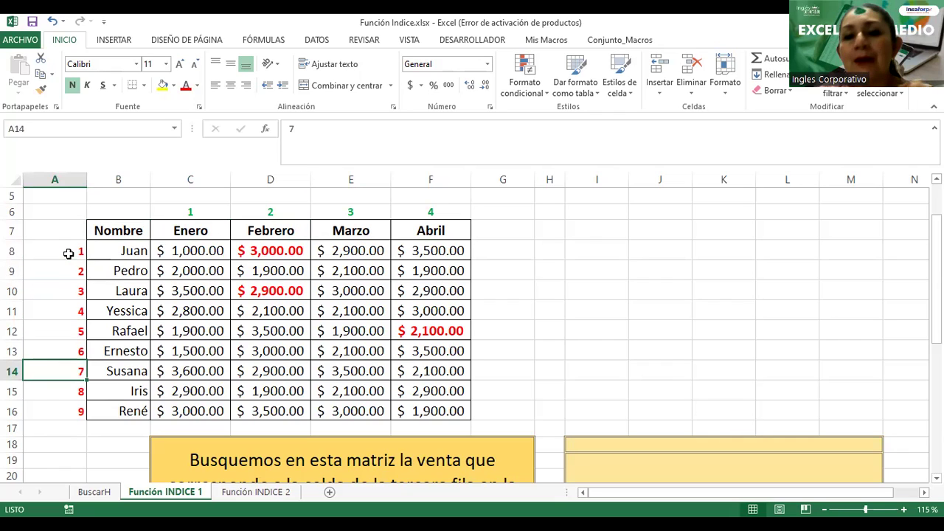
left_click_drag(101, 221, 417, 404)
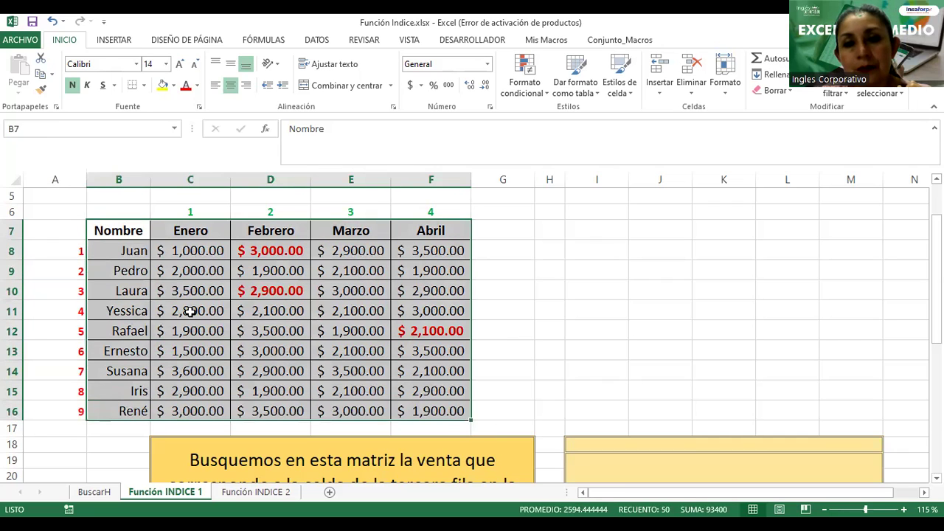
left_click(190, 310)
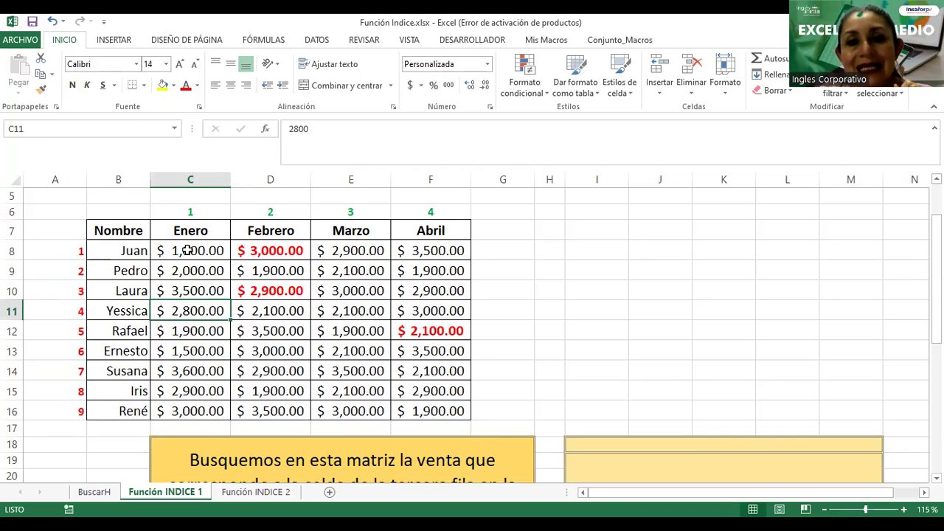
Name the sales values range C8:F16, excluding the headers and the name column, datos
left_click(188, 249)
left_click_drag(198, 249, 429, 418)
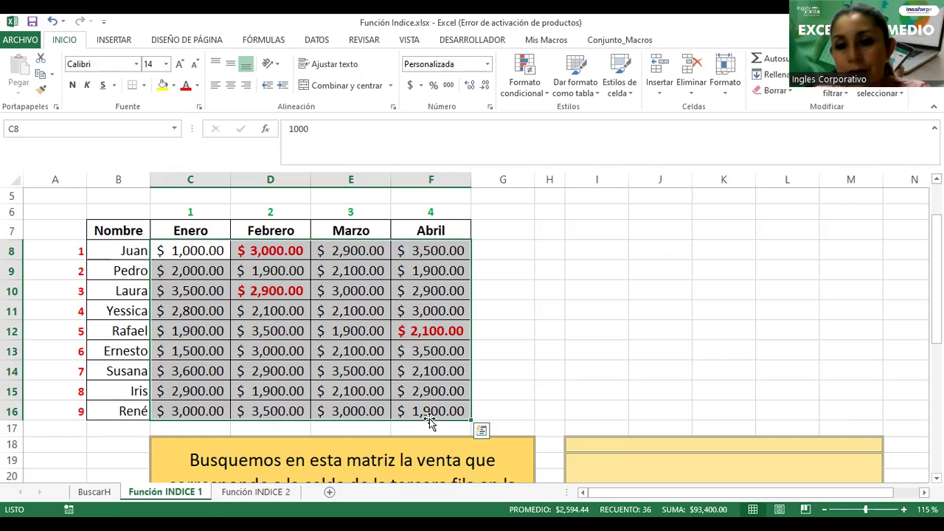
left_click(69, 125)
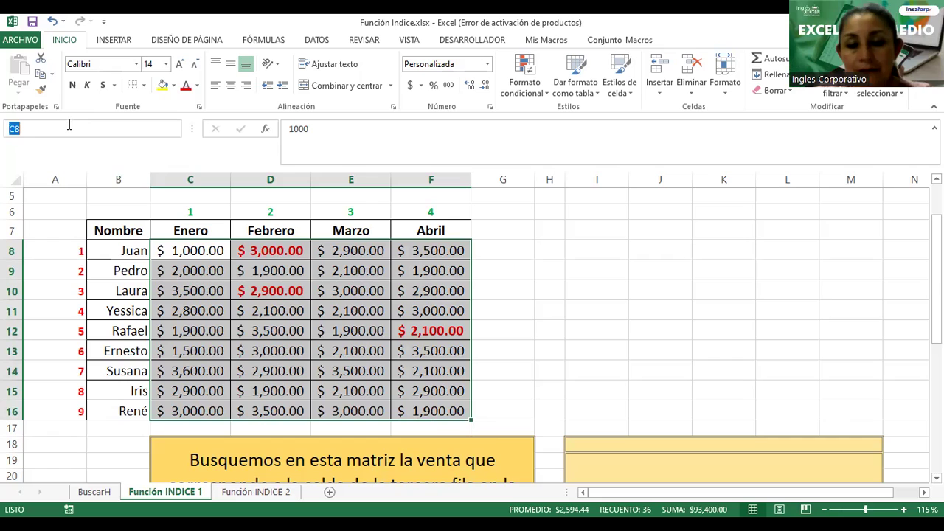
type("datos")
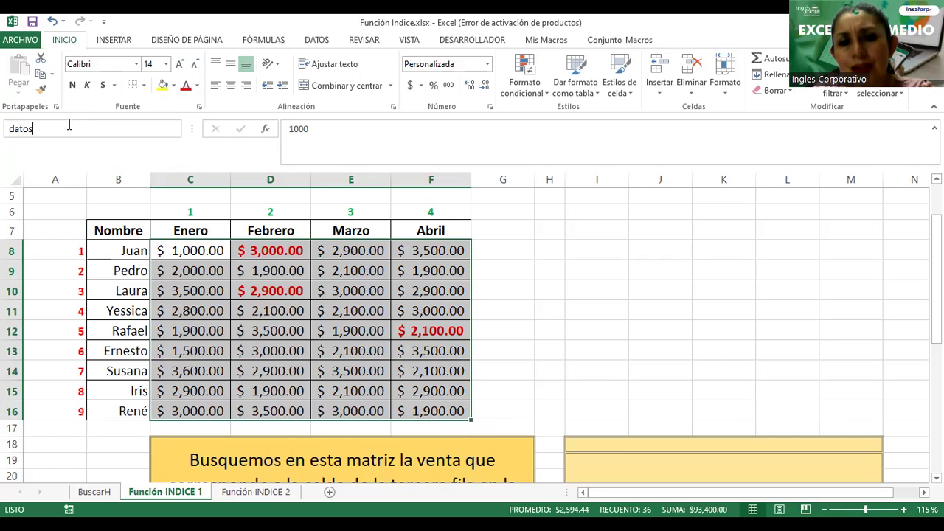
key("Return")
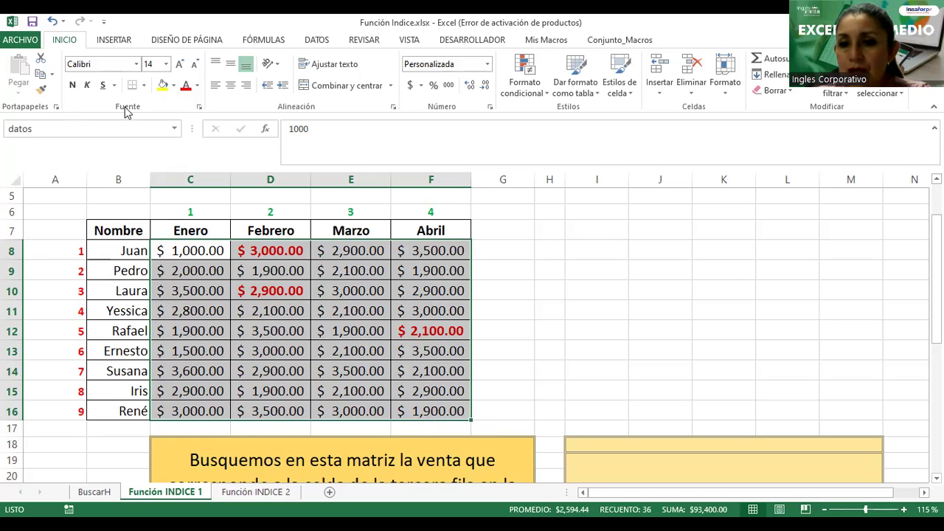
scroll(668, 342, "down", 2)
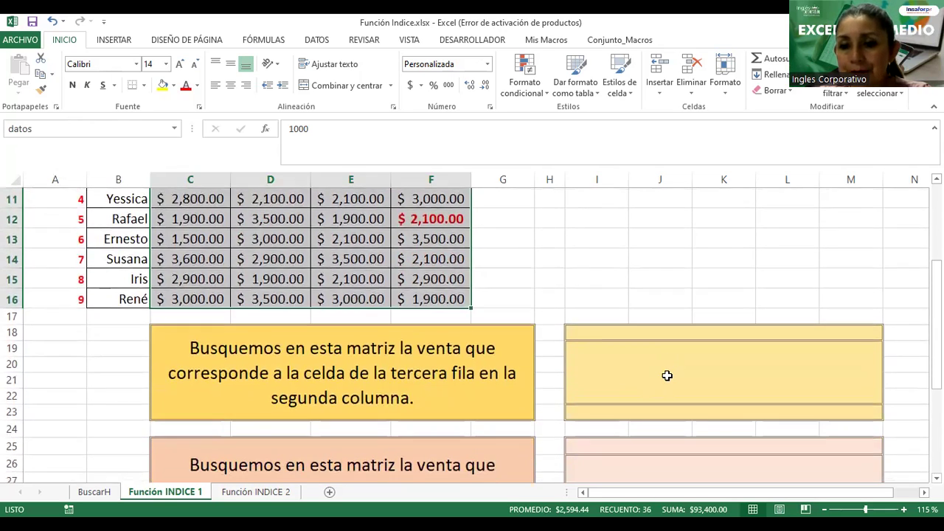
scroll(667, 376, "up", 1)
left_click(664, 432)
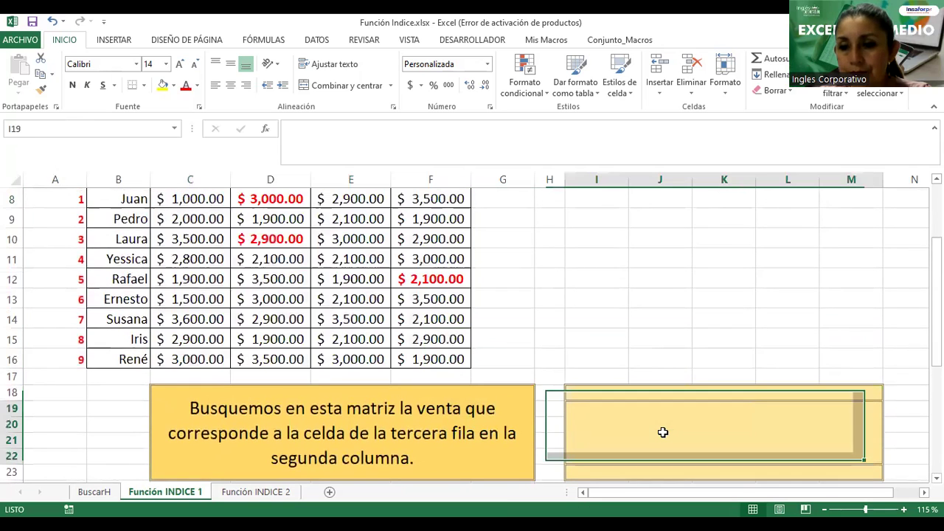
type("=")
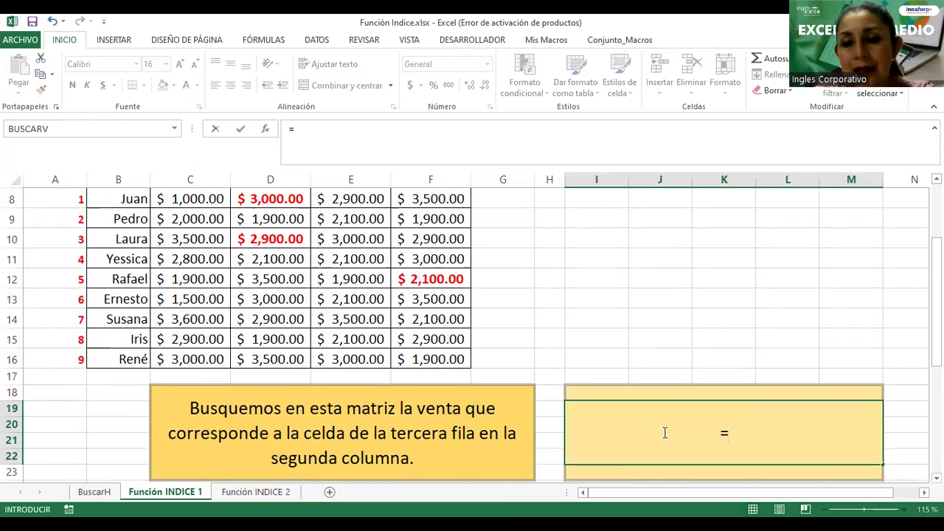
type("in")
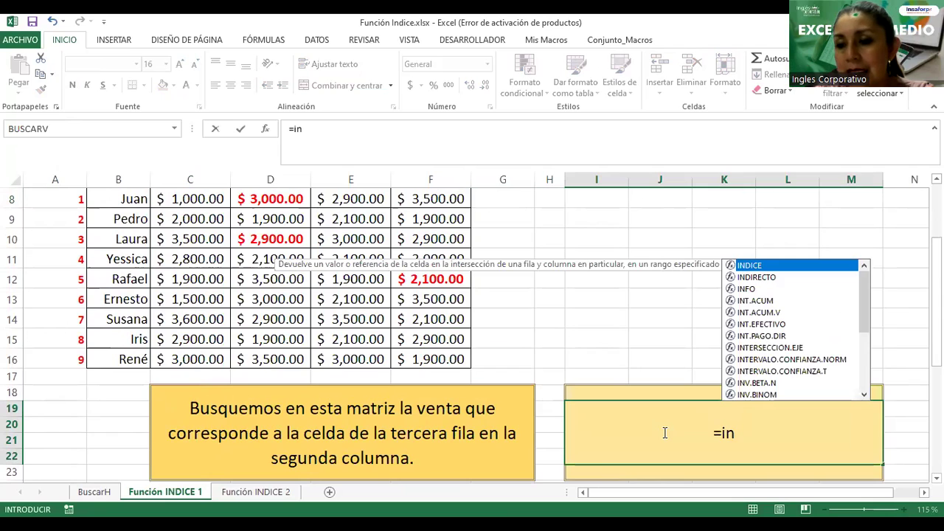
type("dice")
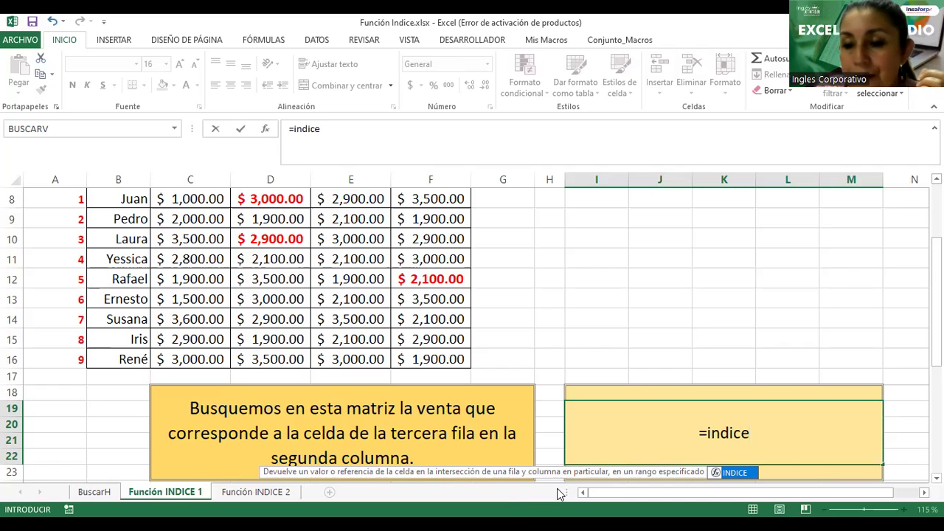
type("(")
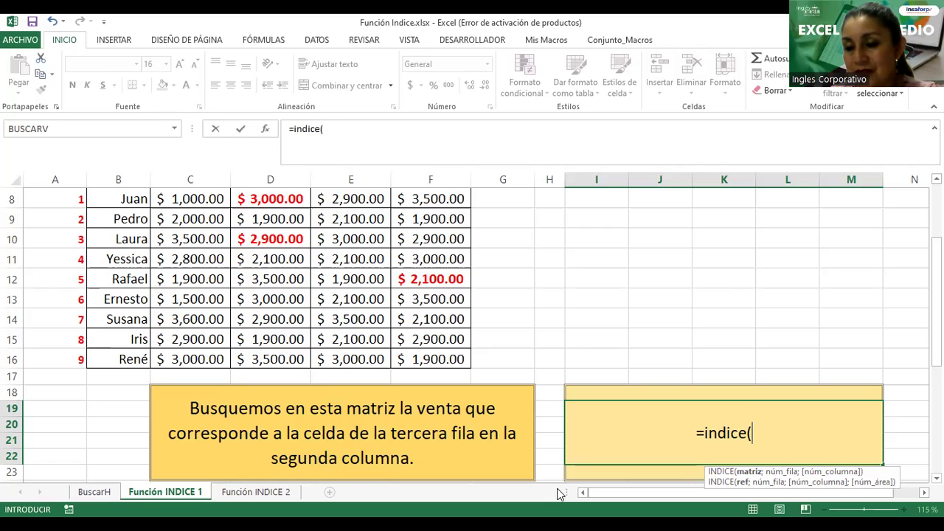
key("Escape")
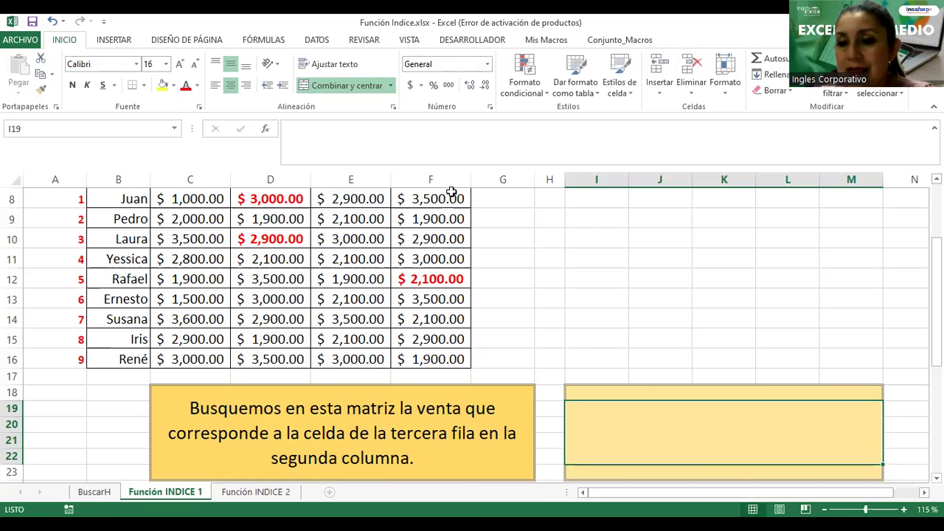
In merged answer cell I19, search for the INDICE function and open its arguments for the form matriz;núm_fila;núm_columna
type("=")
left_click(266, 129)
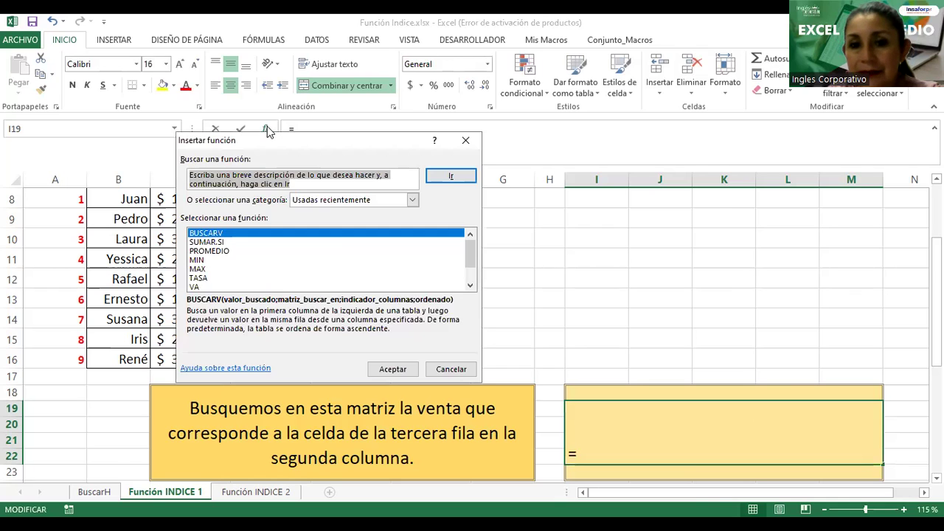
type("indice")
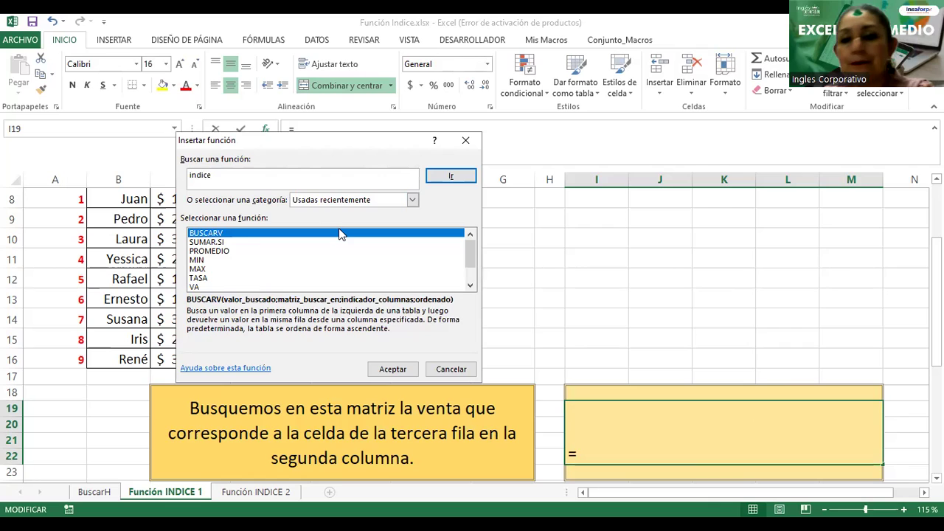
key("Return")
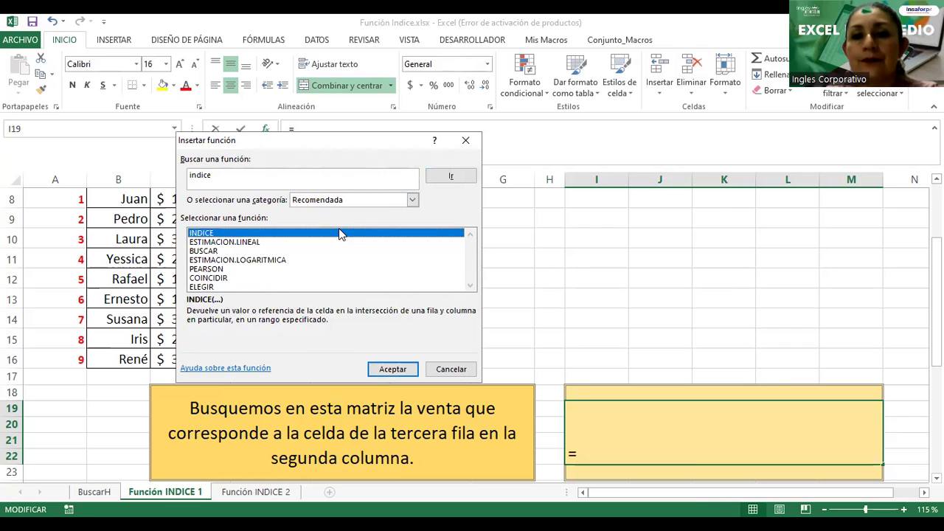
left_click(215, 179)
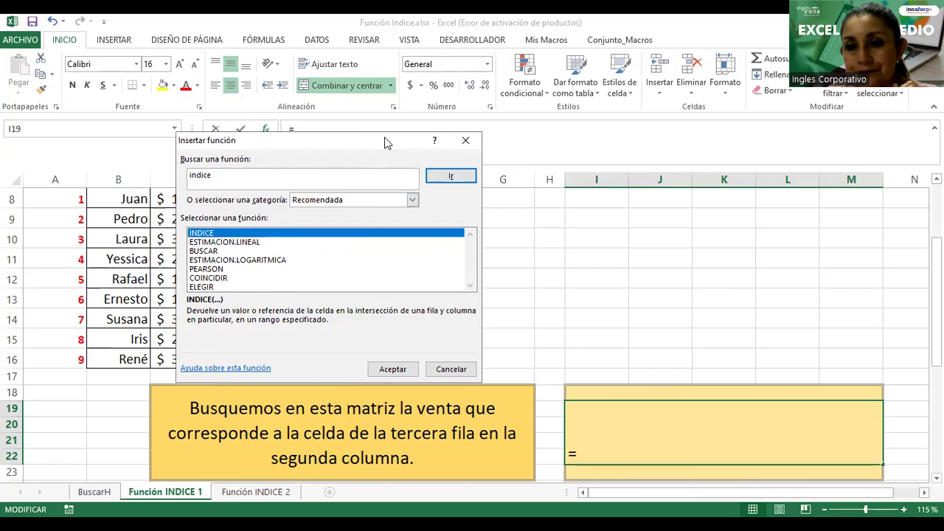
left_click_drag(384, 141, 564, 144)
left_click(577, 376)
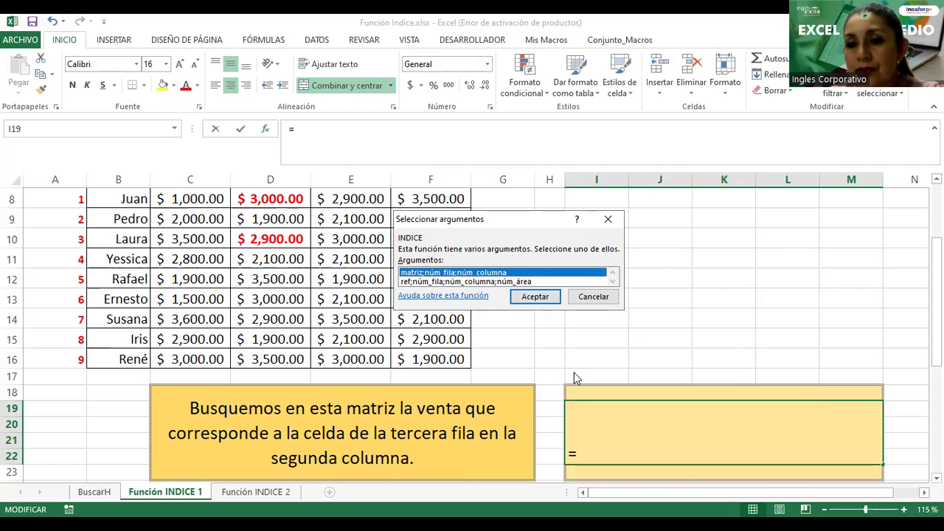
left_click(533, 298)
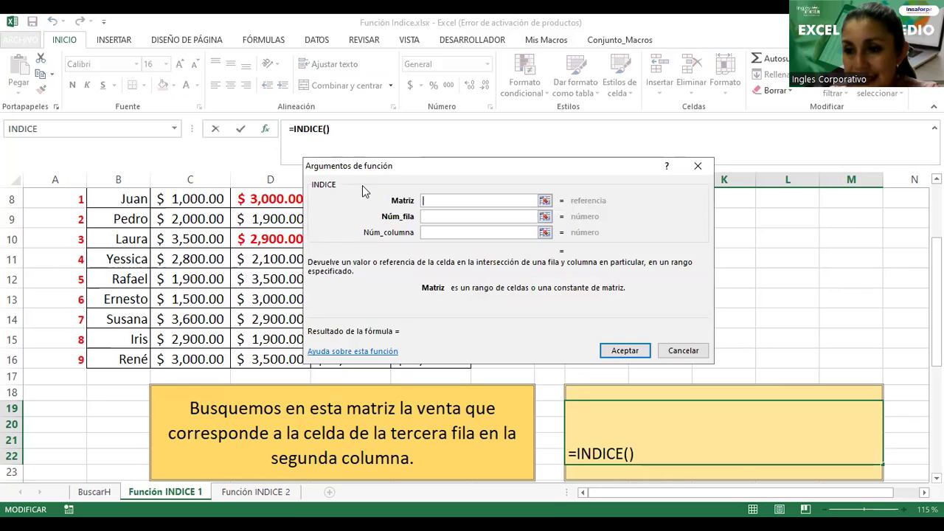
Complete the INDICE arguments in I19 with datos as Matriz, 3 as Núm_fila and 2 as Núm_columna
type("datos")
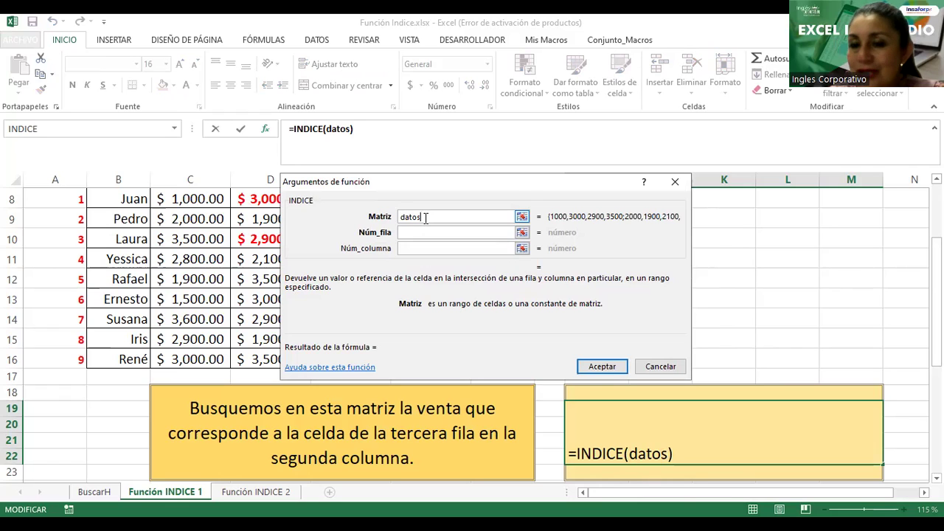
left_click(424, 235)
type("3")
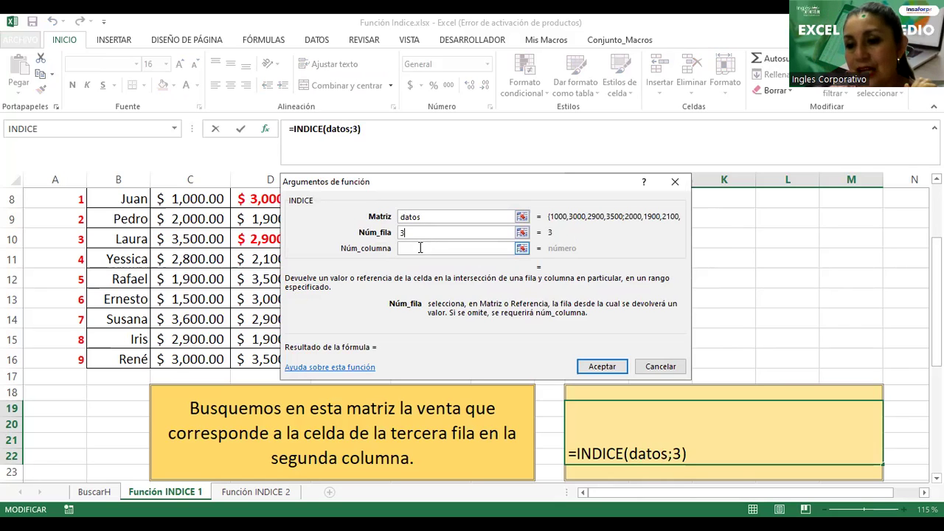
left_click(418, 250)
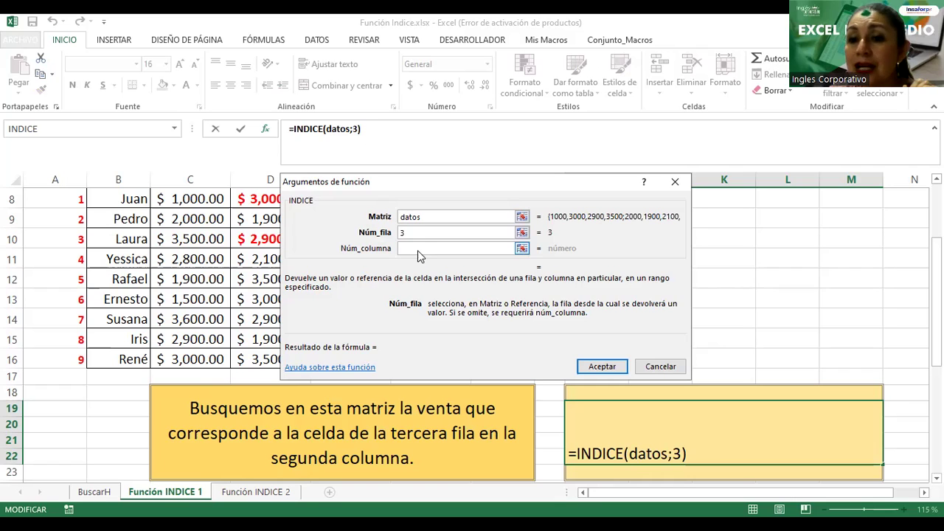
type("2")
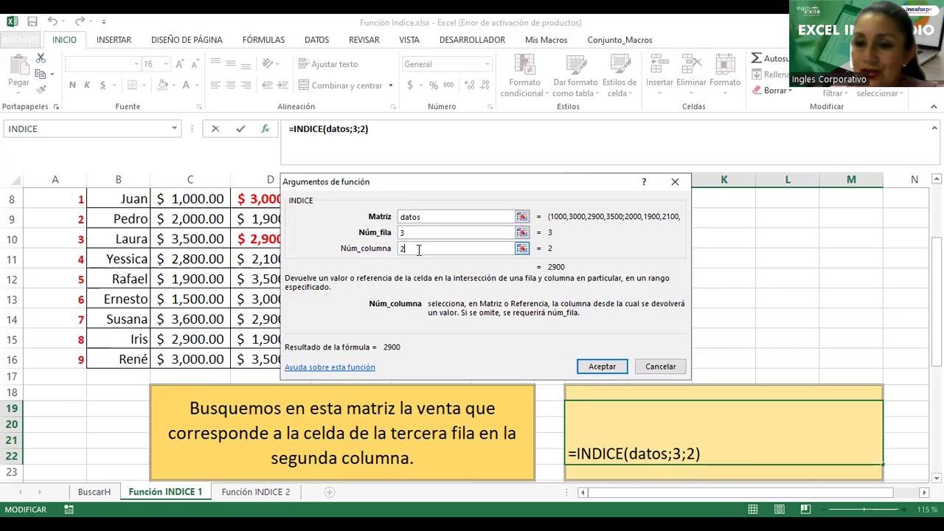
left_click(602, 368)
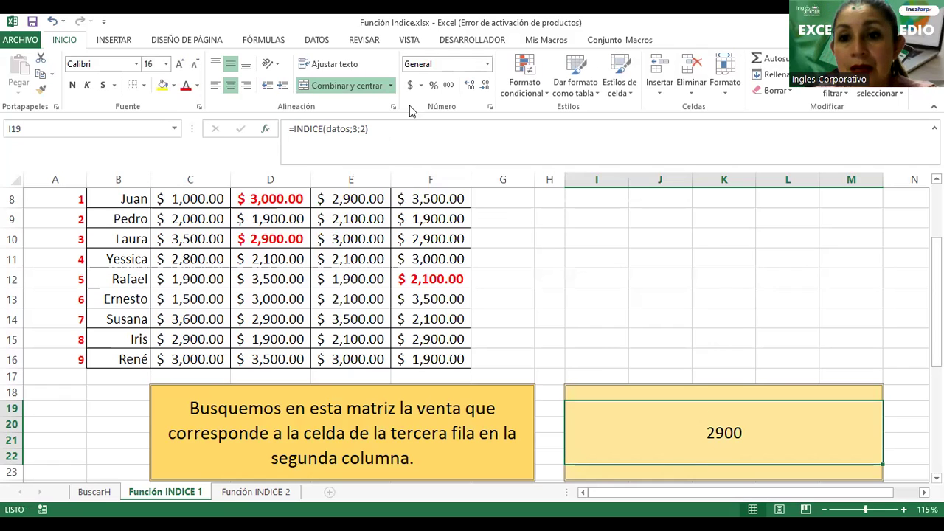
Format the answer in I19 as accounting currency in bold red, checking it against D10 in the sales matrix
left_click(410, 85)
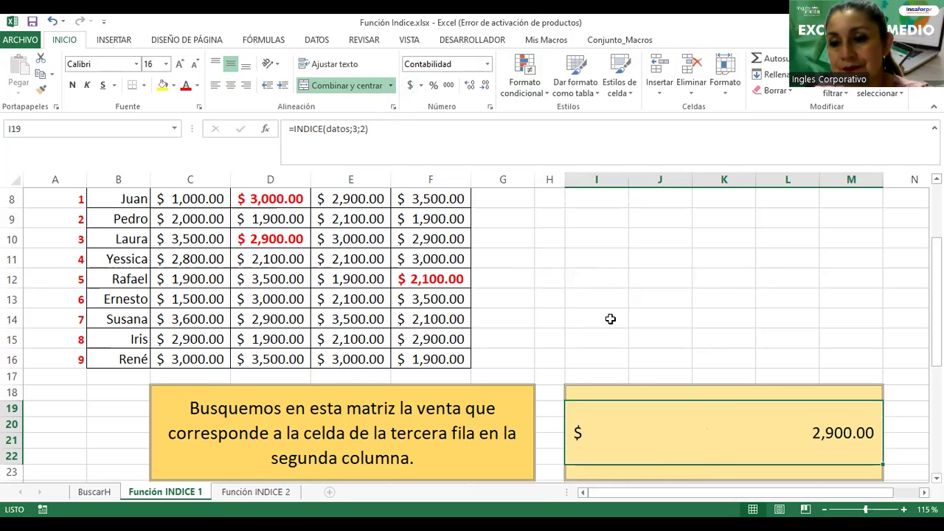
scroll(610, 320, "down", 2)
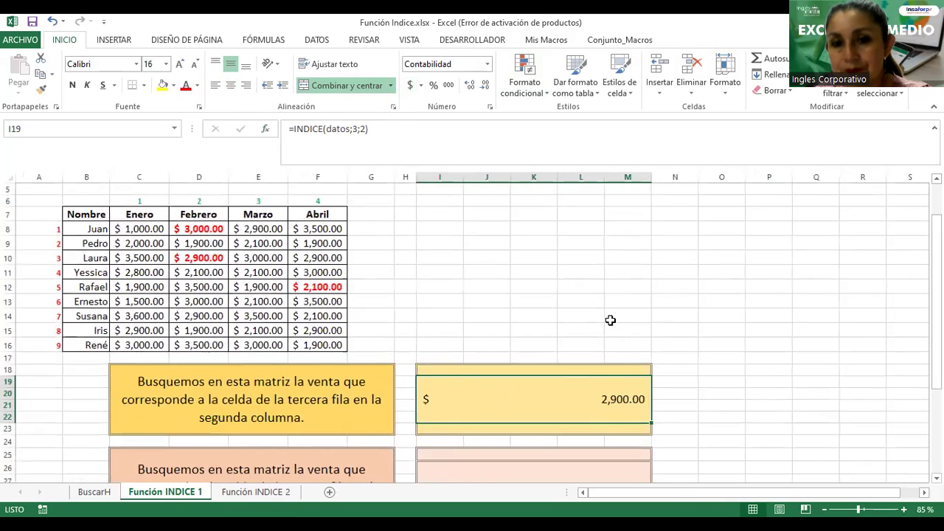
left_click(213, 258)
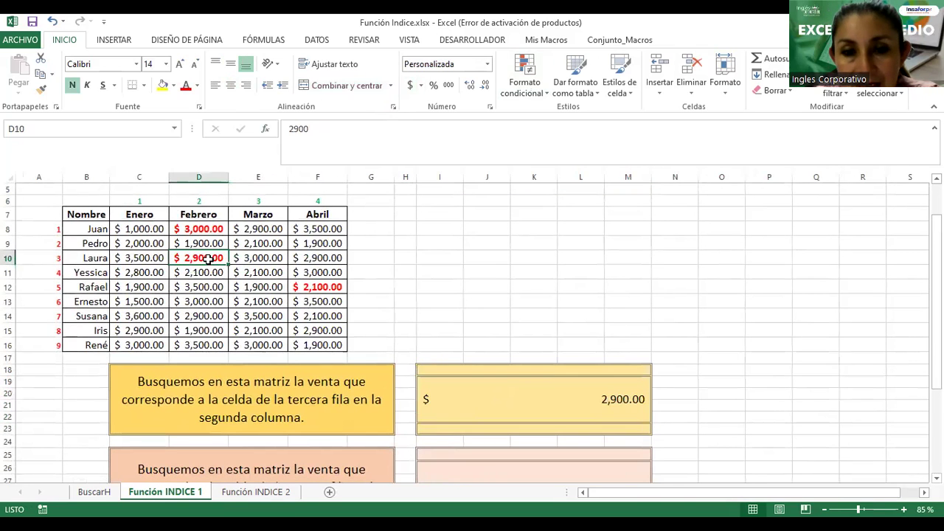
left_click(546, 390)
left_click(186, 85)
left_click(73, 86)
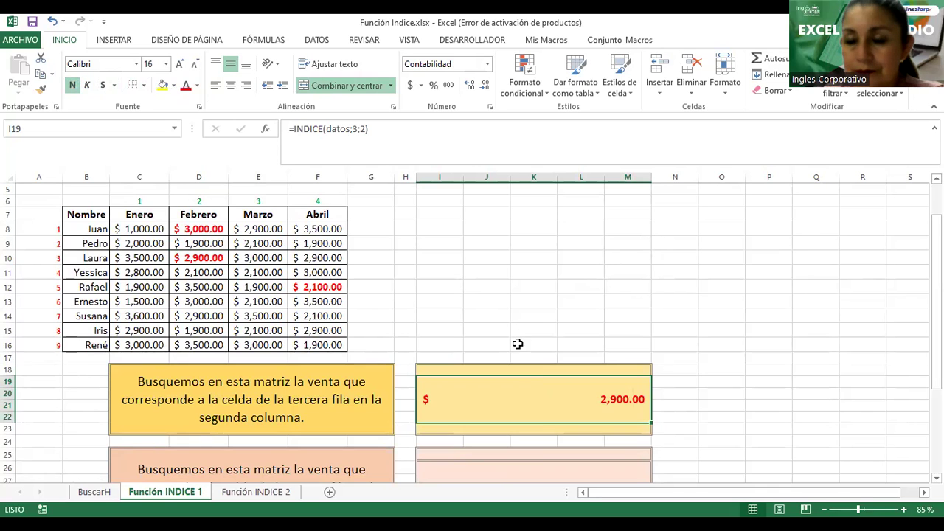
In merged answer cell I26 of the quinta fila, cuarta columna exercise, begin an INDICE formula with datos as the matriz
scroll(520, 334, "down", 4)
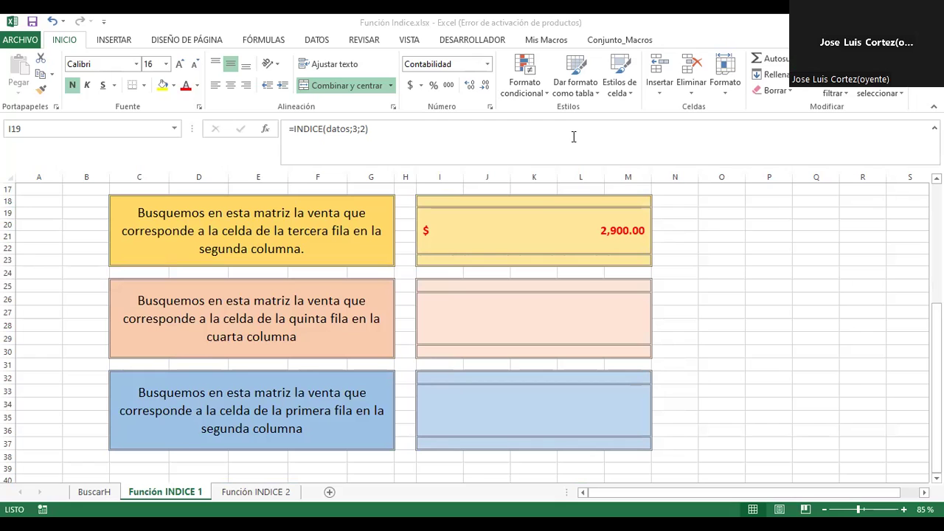
left_click(246, 335)
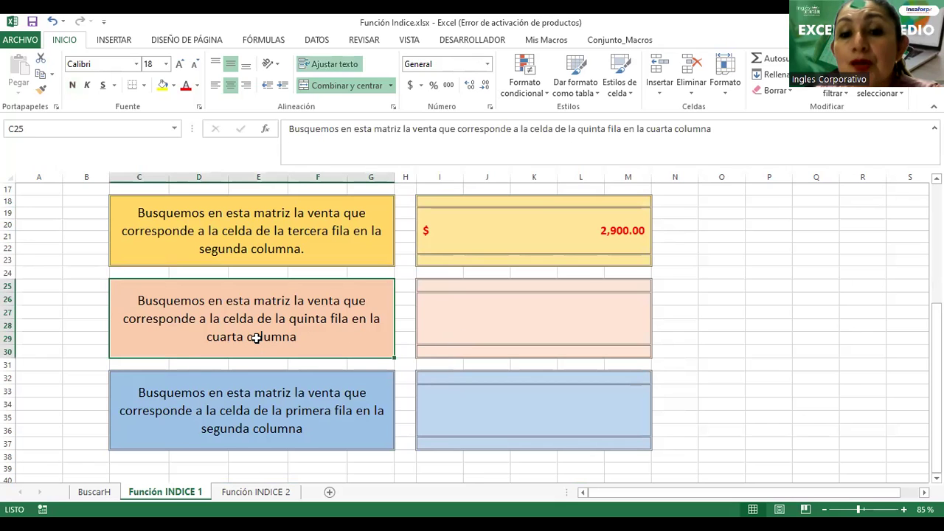
left_click(523, 328)
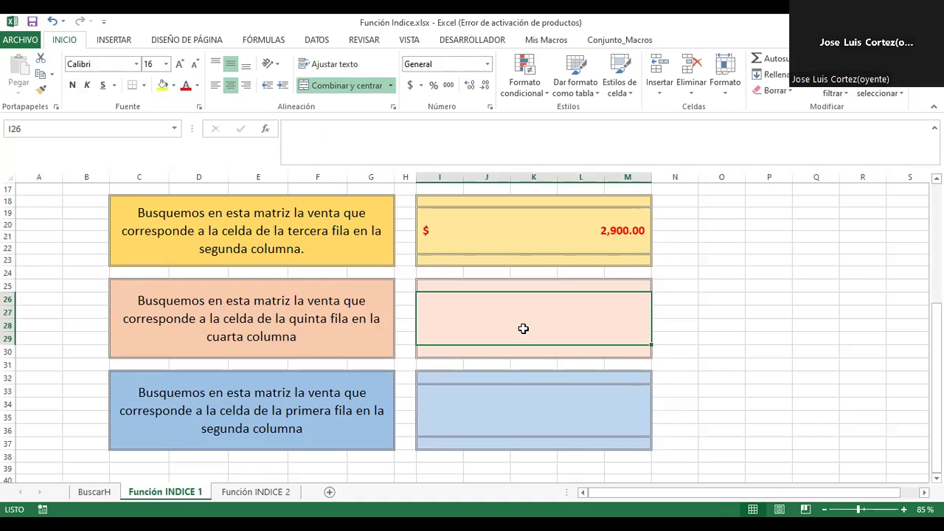
type("=")
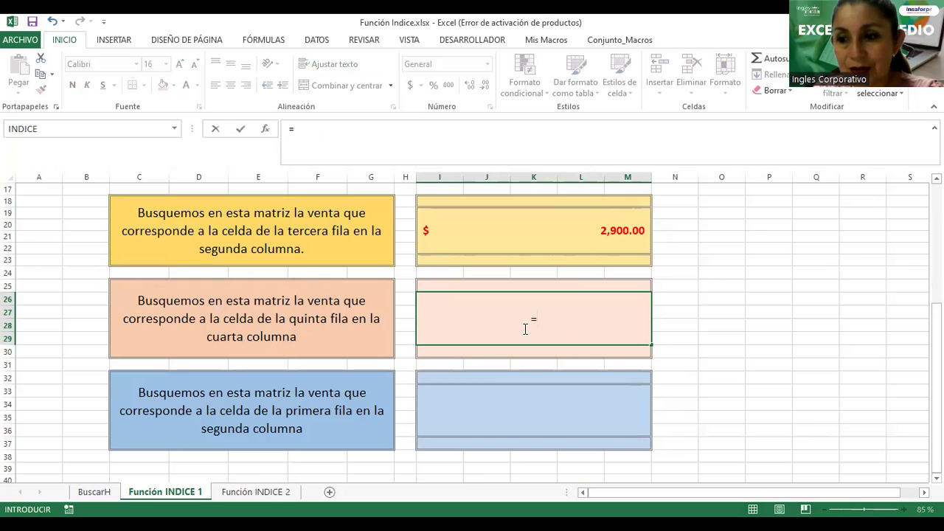
scroll(520, 281, "up", 5)
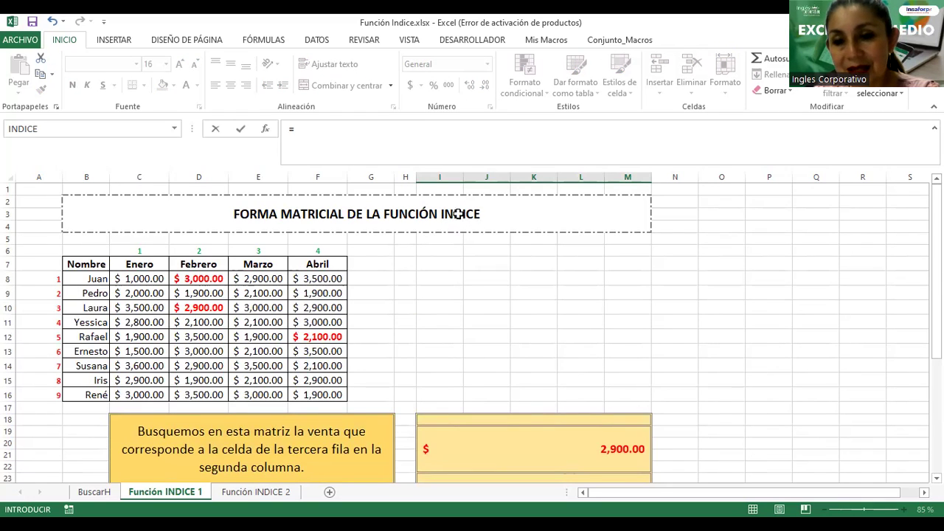
scroll(491, 346, "down", 7)
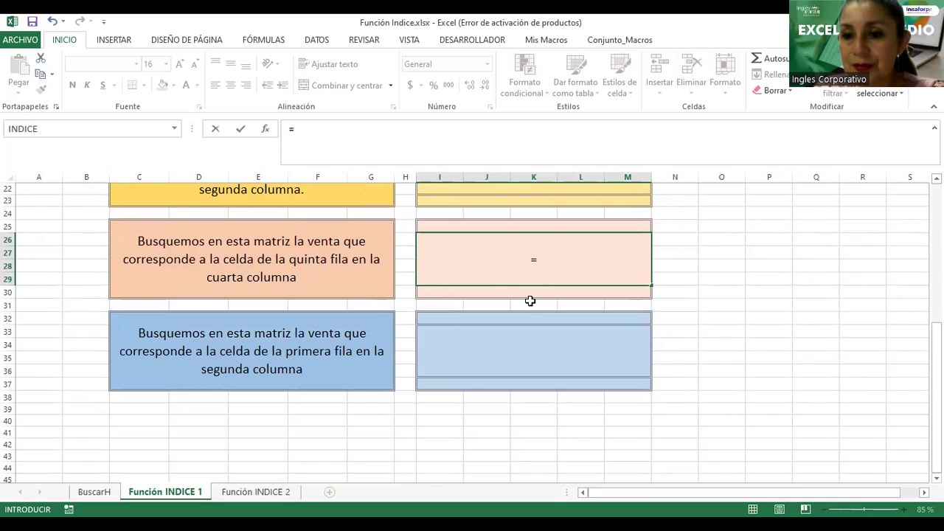
type("indice(")
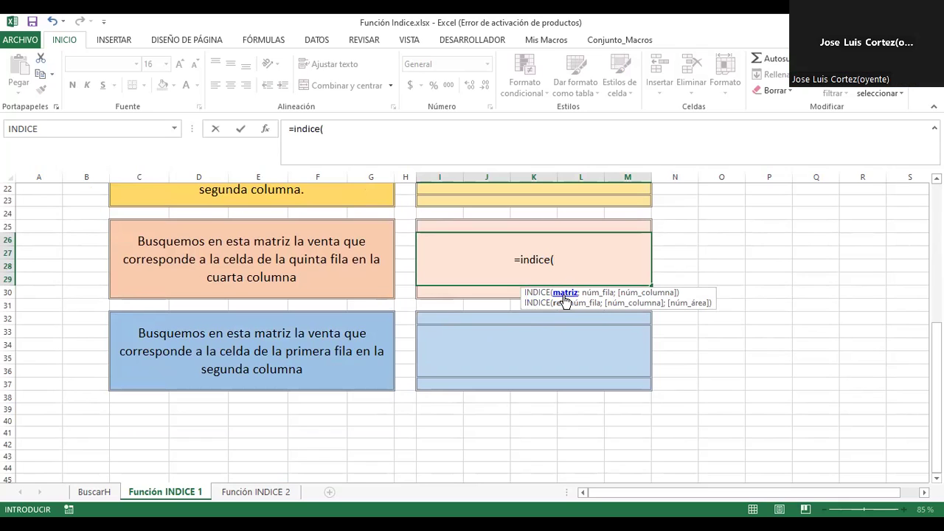
type("d")
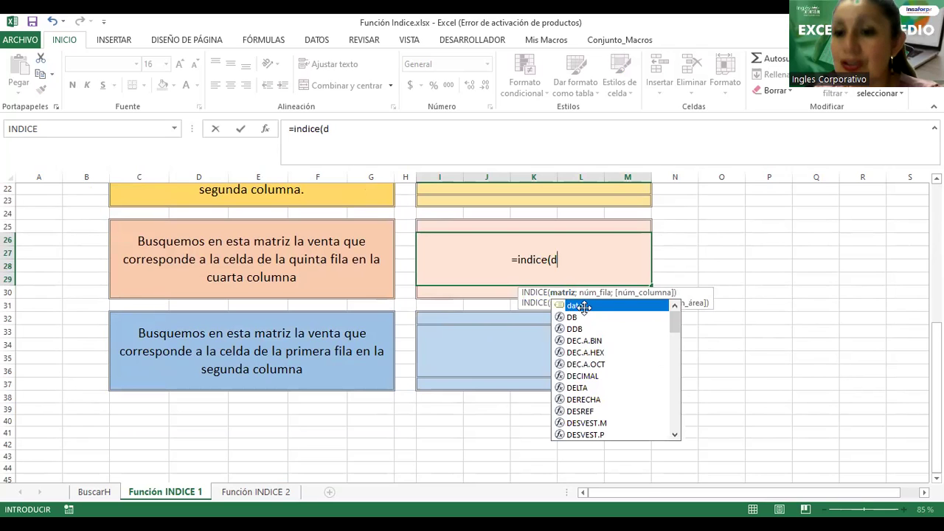
double_click(583, 306)
scroll(481, 278, "up", 1)
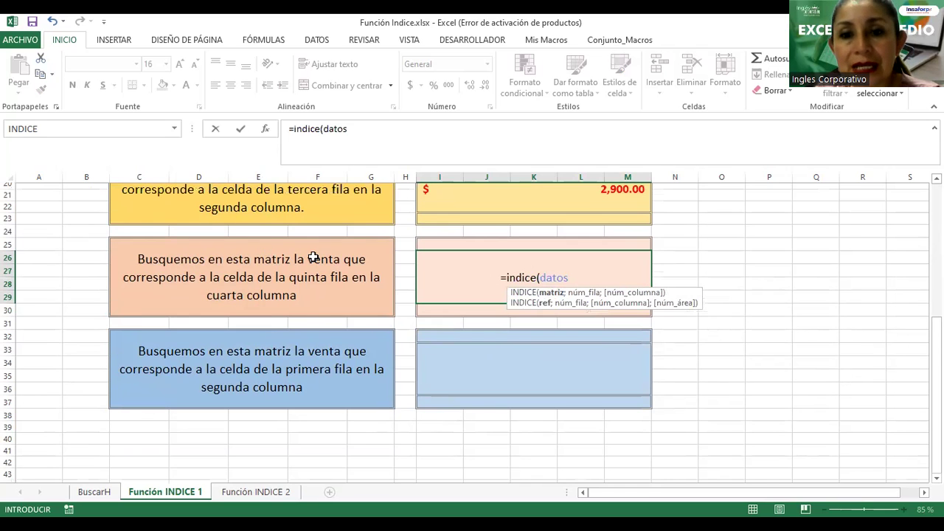
scroll(134, 210, "up", 4)
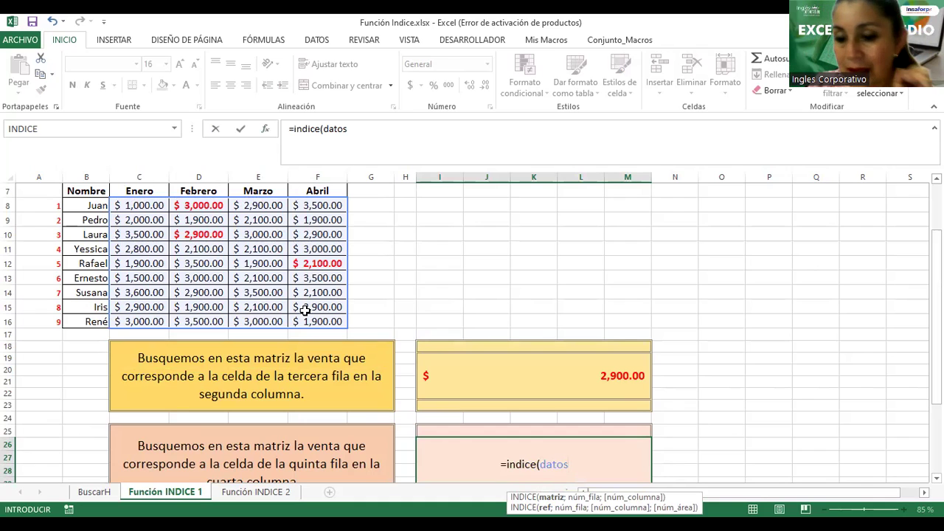
Complete the INDICE formula in I26 with row number 5 and column number 4, giving =indice(datos;5;4)
type(";")
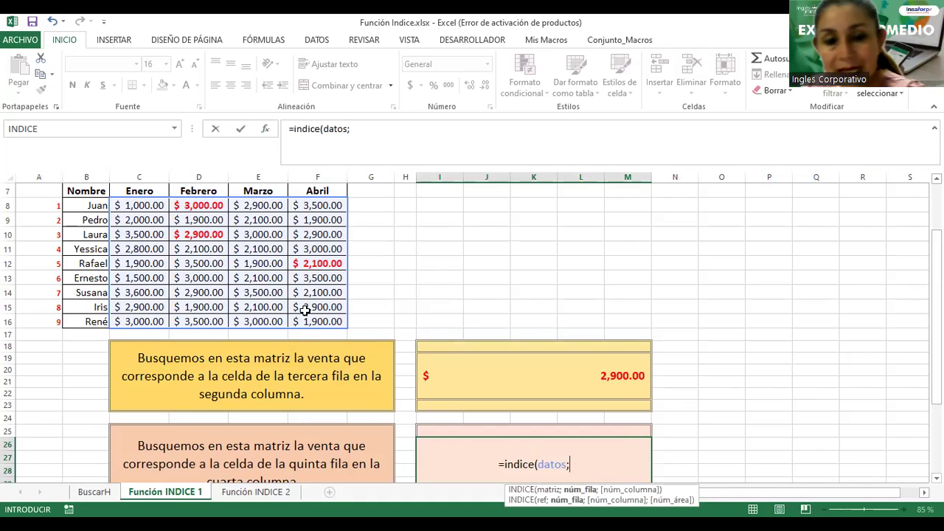
scroll(299, 306, "down", 2)
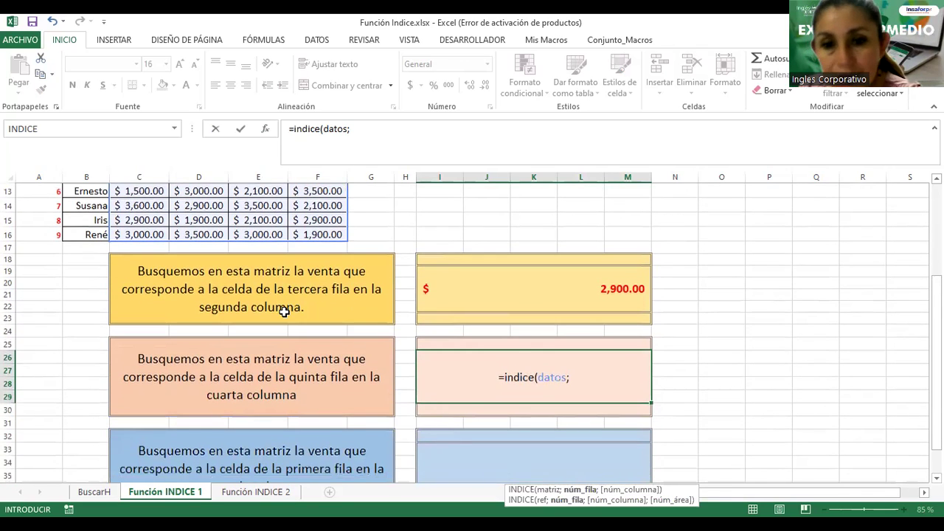
scroll(283, 303, "down", 2)
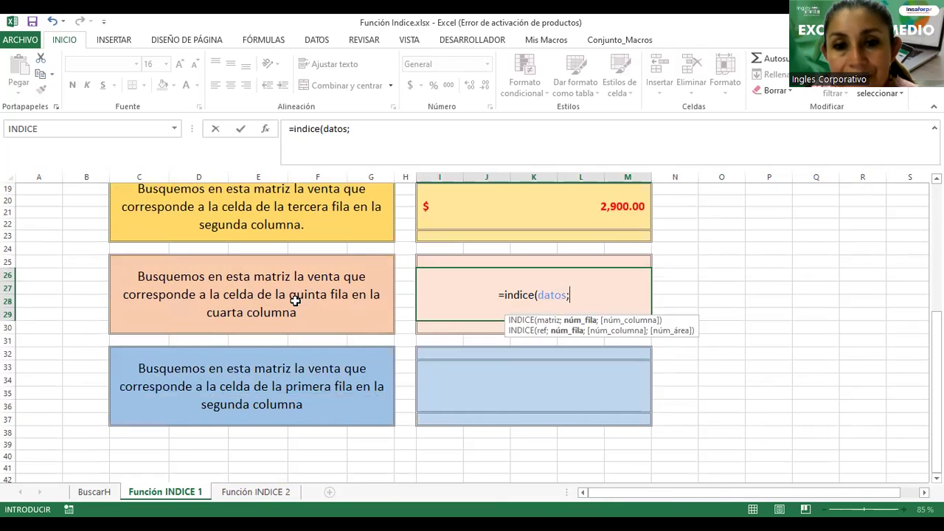
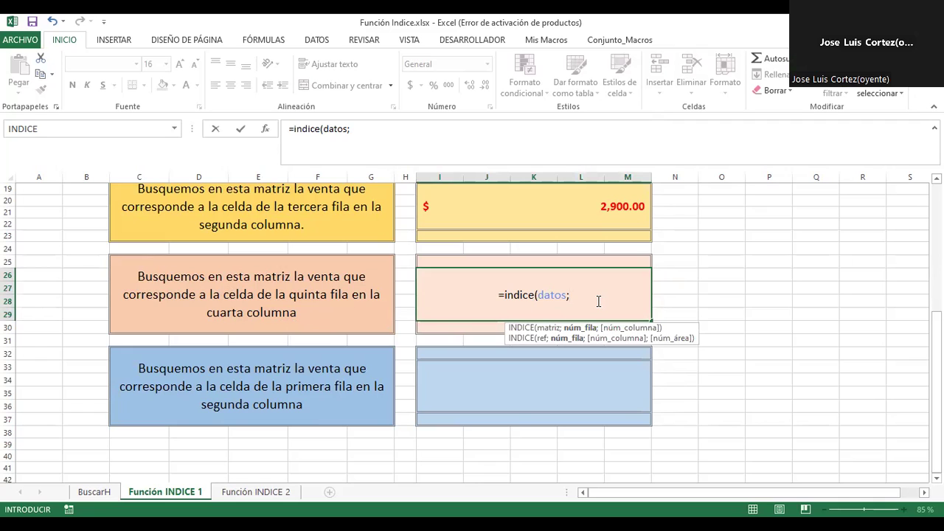
type("5")
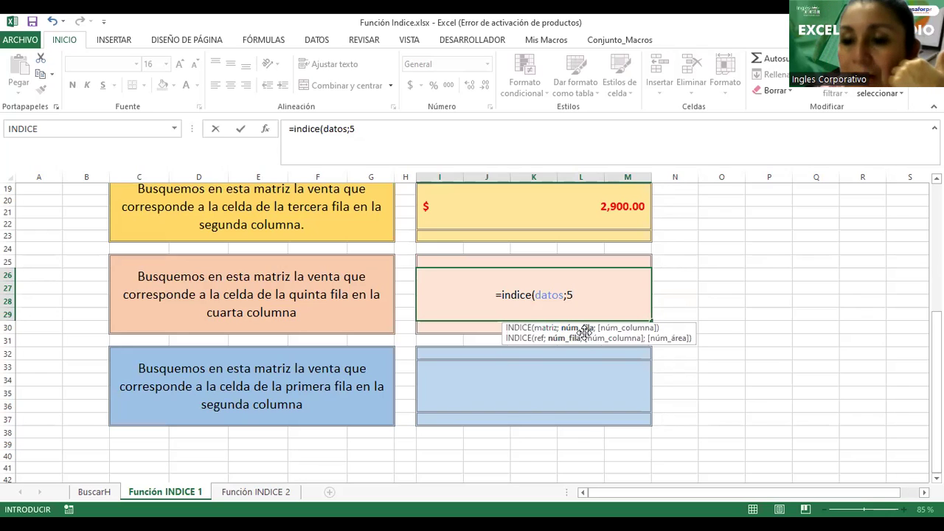
type(";")
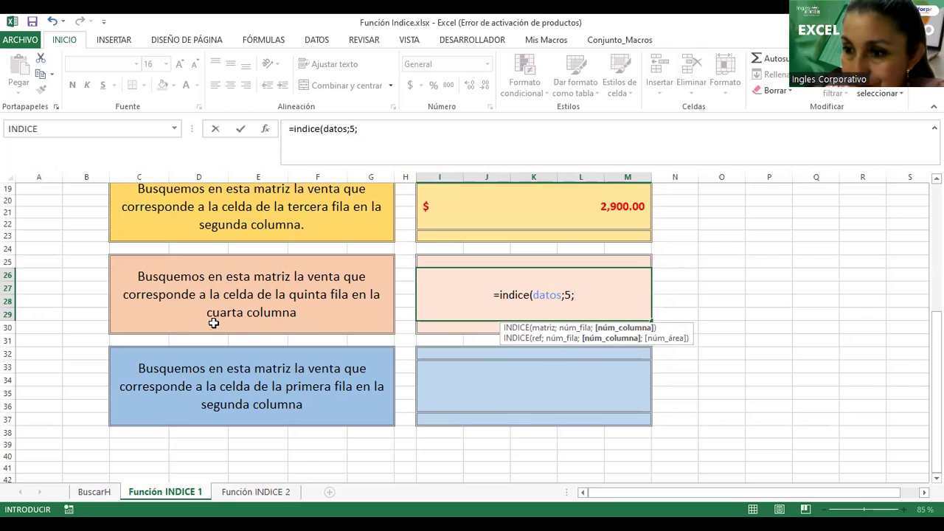
type("4")
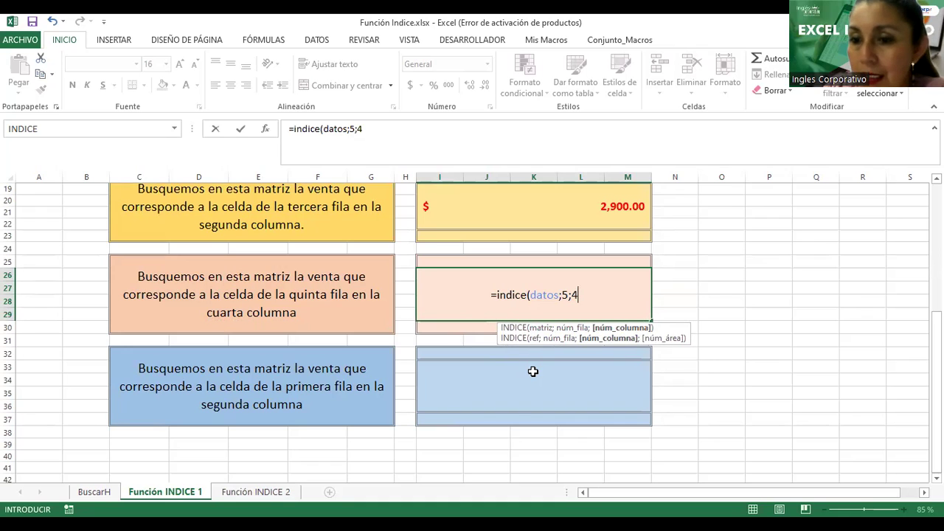
type(")")
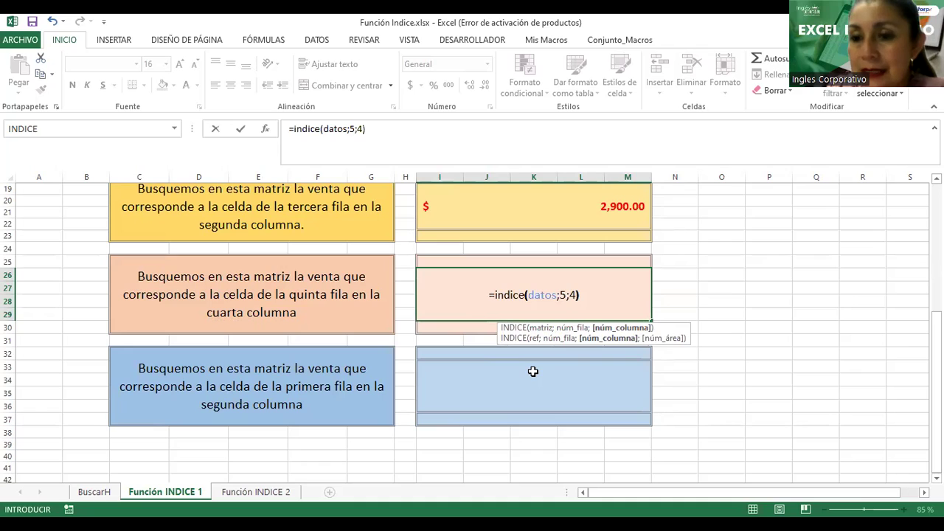
key("Return")
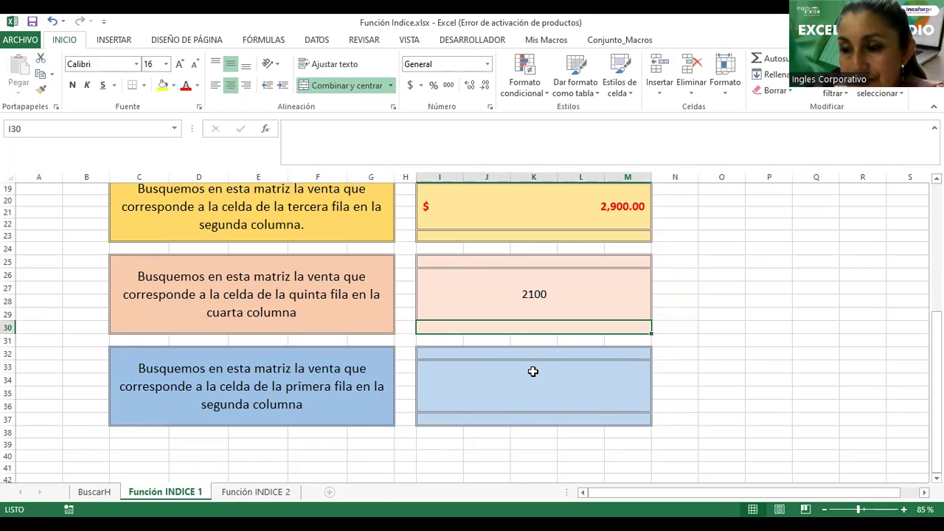
Copy the formatting of the third-row, second-column result in I19 onto the fifth-row, fourth-column result in I26
left_click(526, 297)
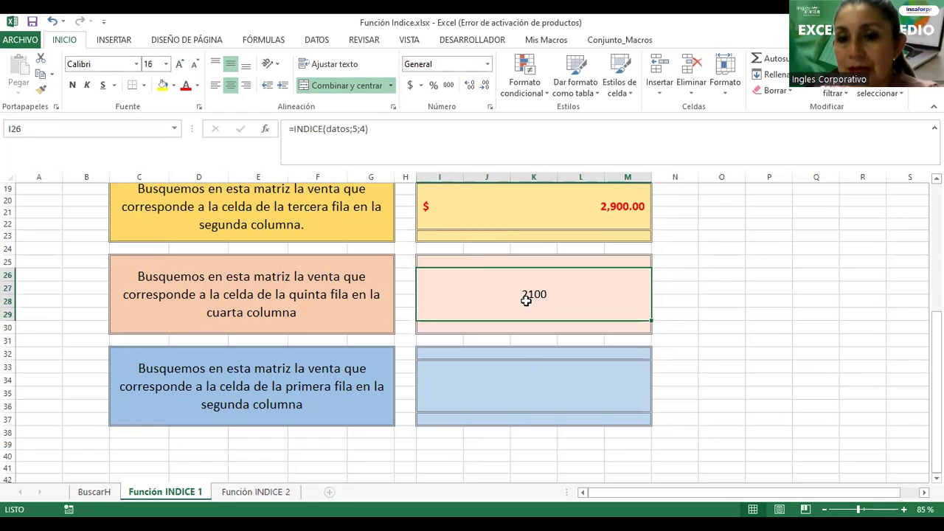
scroll(536, 317, "down", 1)
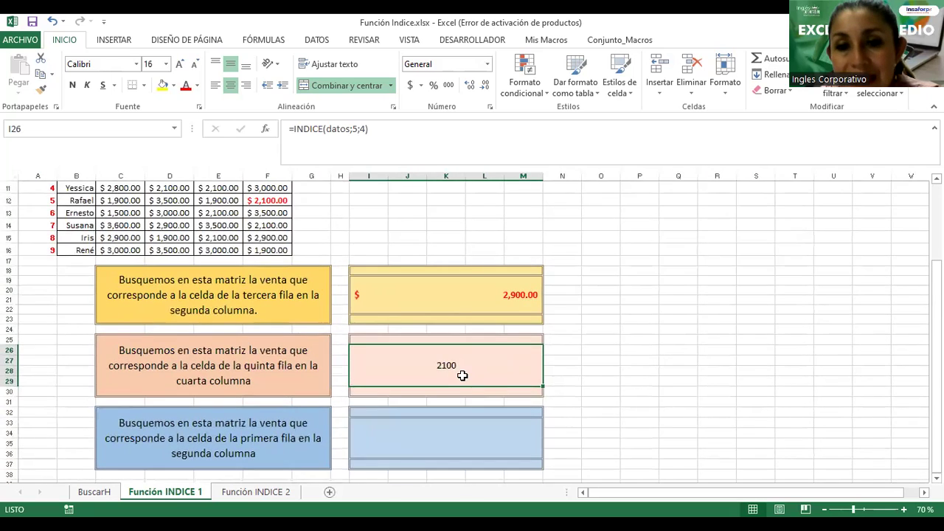
scroll(462, 376, "up", 1)
scroll(461, 376, "up", 1)
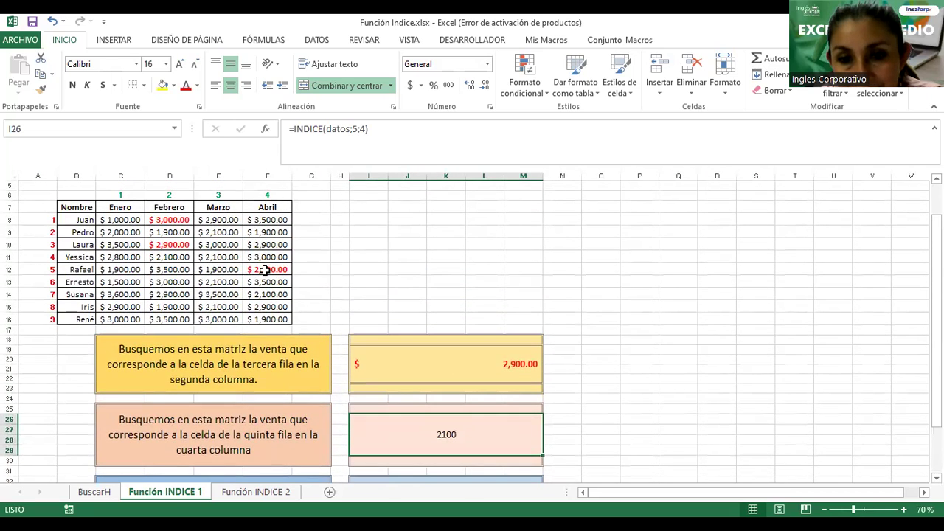
left_click(390, 365)
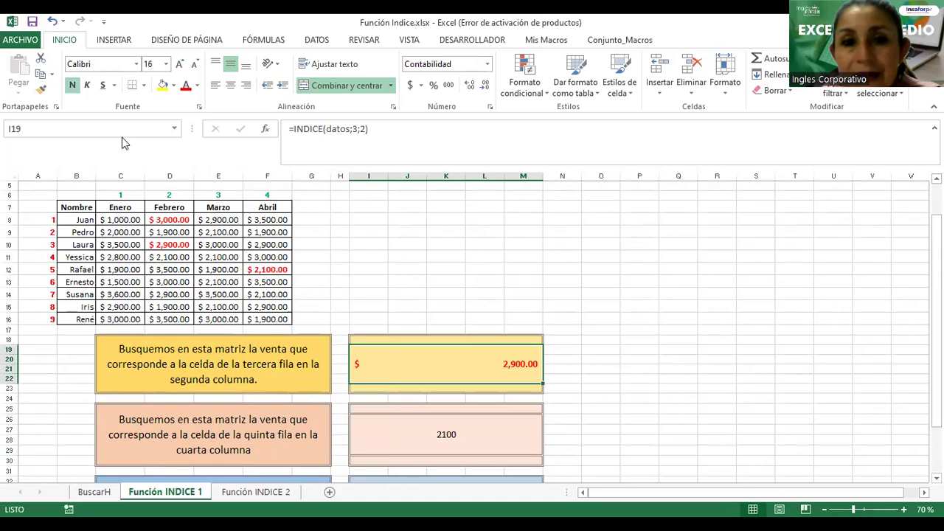
left_click(40, 89)
left_click(408, 441)
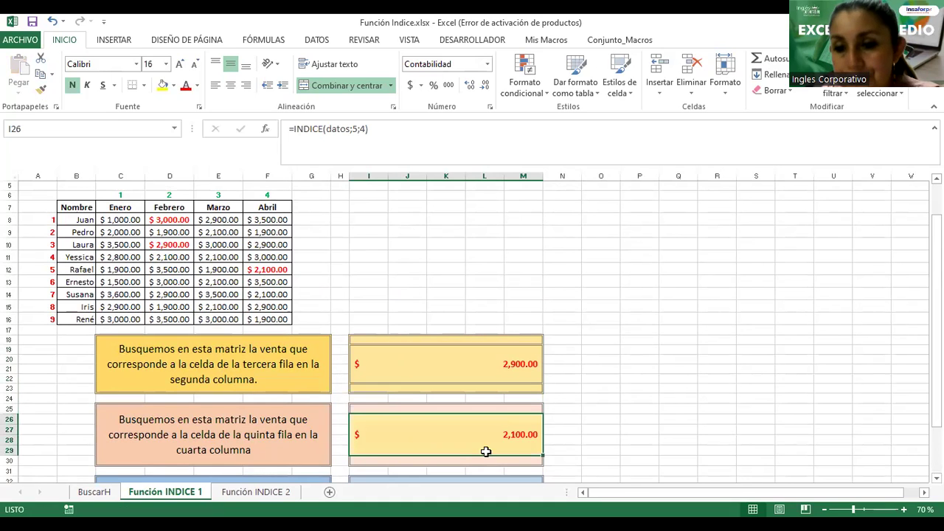
Enter =INDICE(datos;1;2) in the blue answer cell I33 to find the sale in the first row, second column
scroll(437, 407, "up", 4)
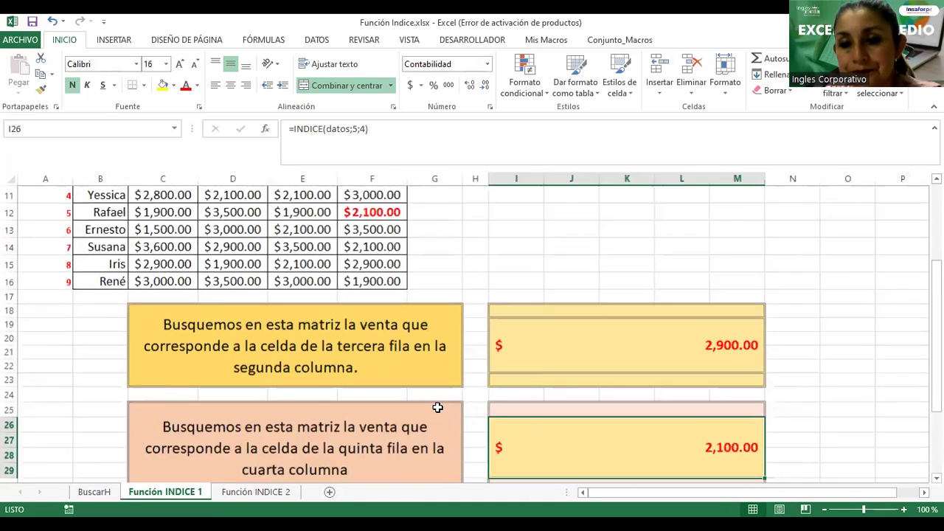
scroll(437, 407, "down", 2)
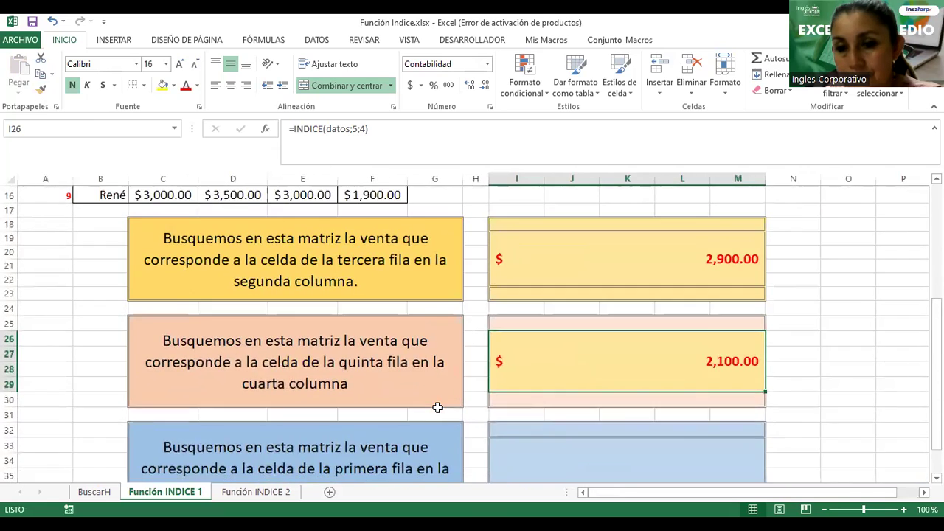
scroll(436, 406, "down", 2)
left_click(588, 385)
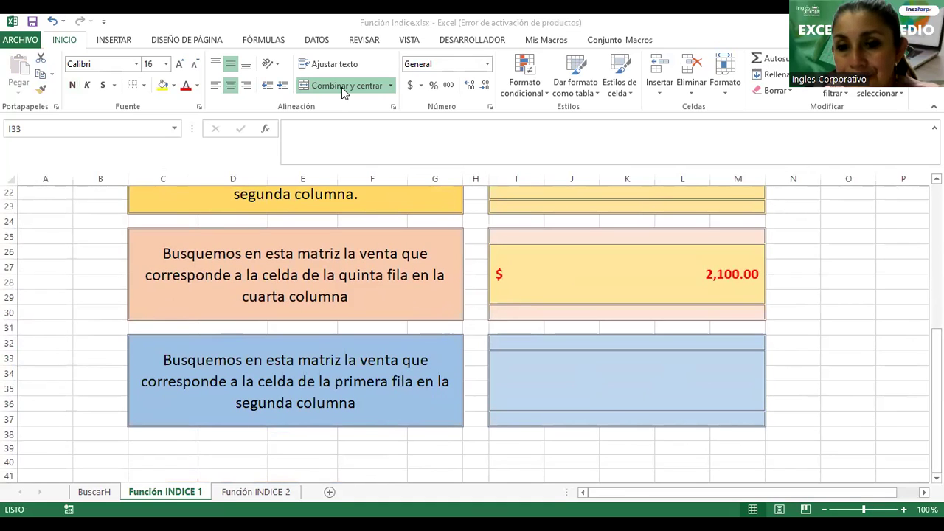
left_click(606, 385)
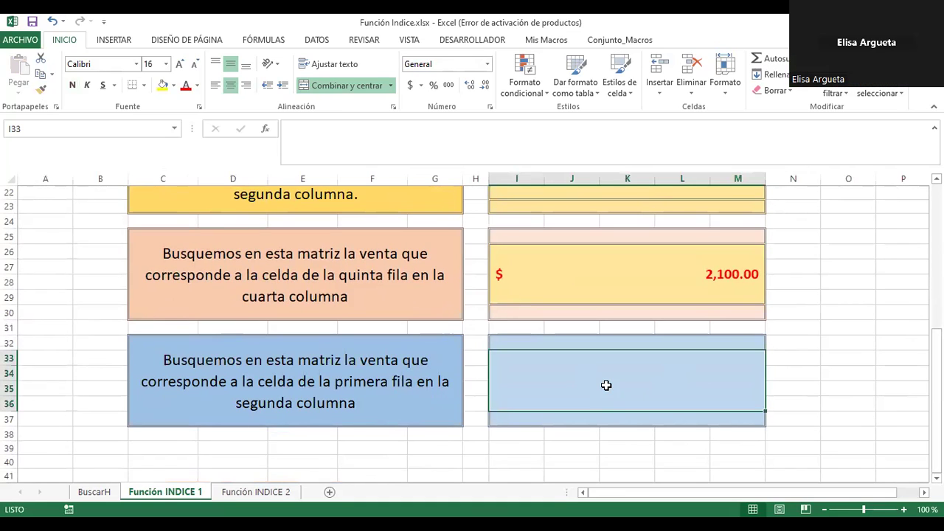
type("=i")
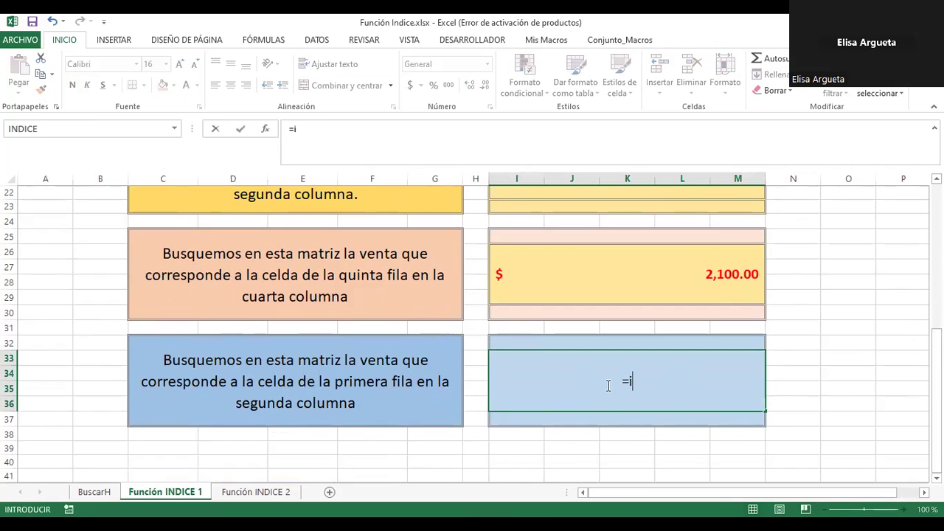
type("ndice(")
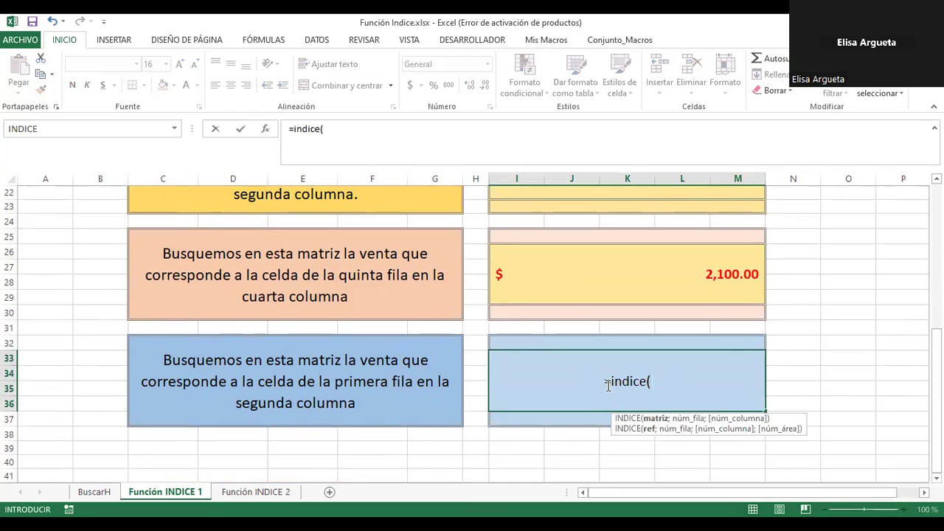
type("datos;")
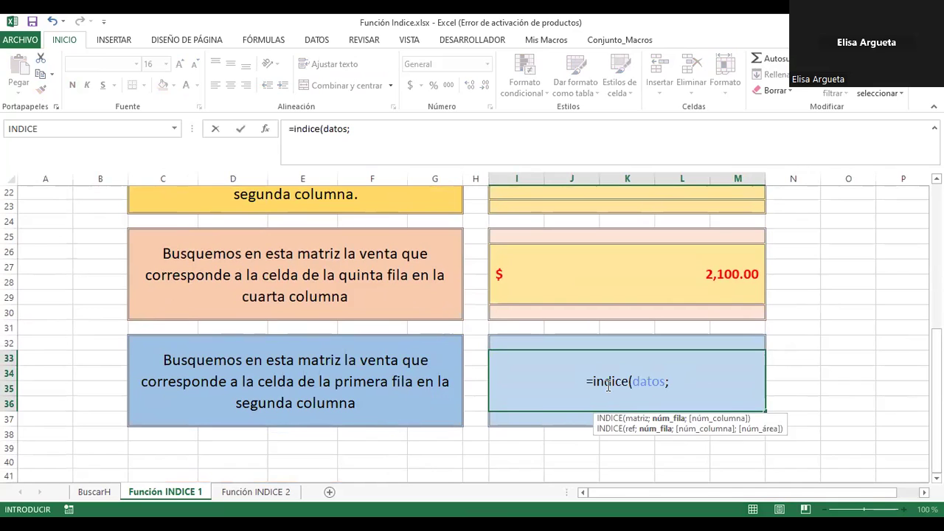
type("1;2")
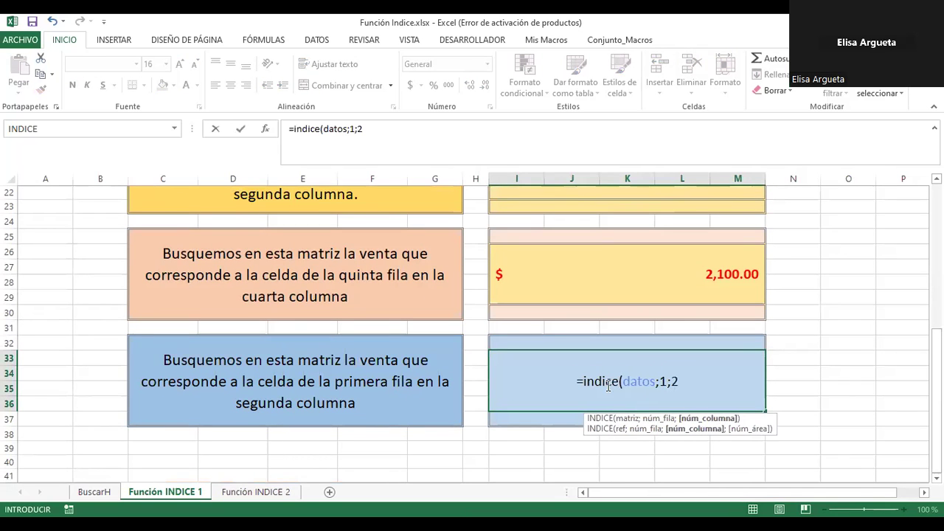
type(")")
key("Return")
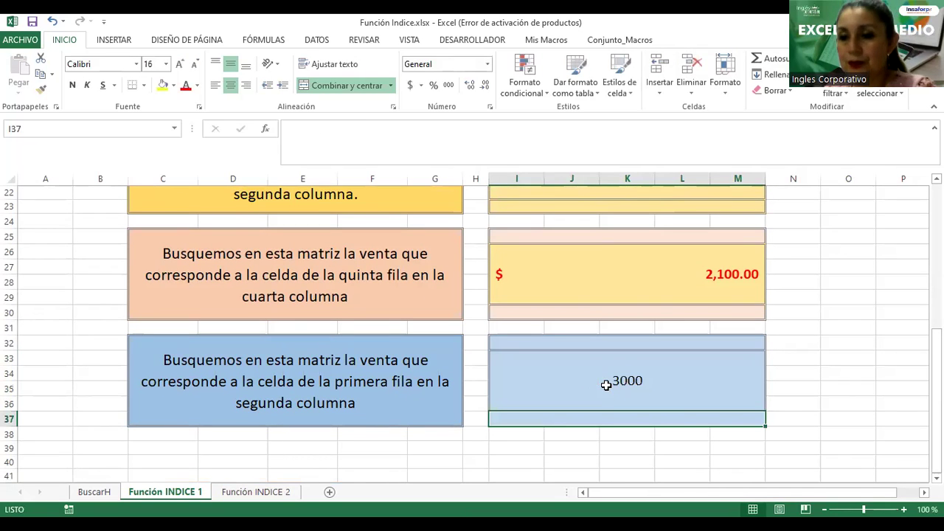
Check the first-row February sale in the matrix and copy the formatting of result I26 onto I33
scroll(400, 342, "up", 7)
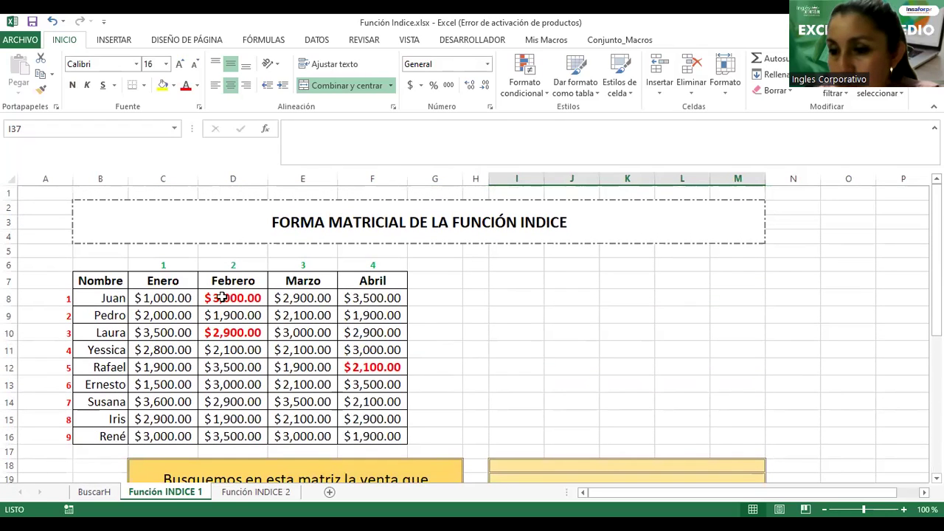
scroll(662, 404, "down", 6)
left_click(640, 319)
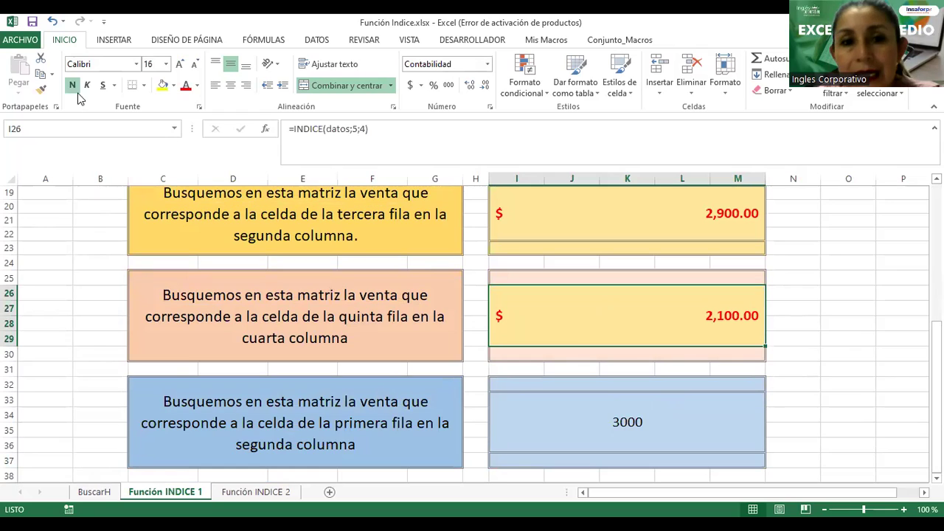
left_click(40, 88)
left_click(603, 431)
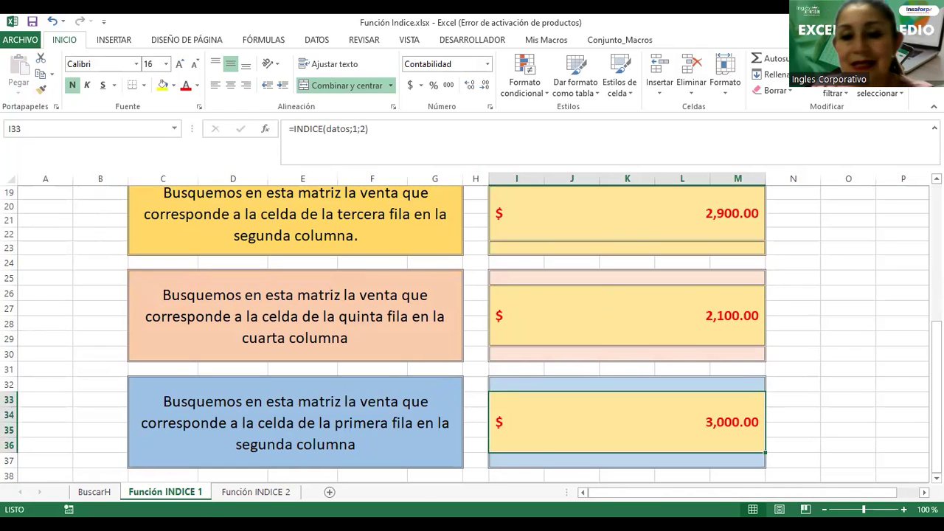
Colour the Función INDICE 1 sheet tab orange and the BuscarH sheet tab purple
right_click(171, 494)
mouse_move(207, 437)
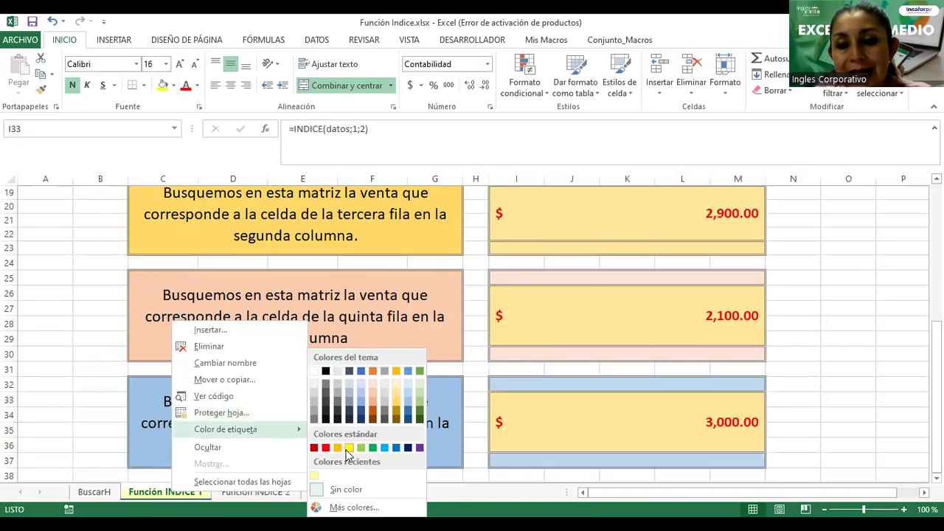
left_click(338, 450)
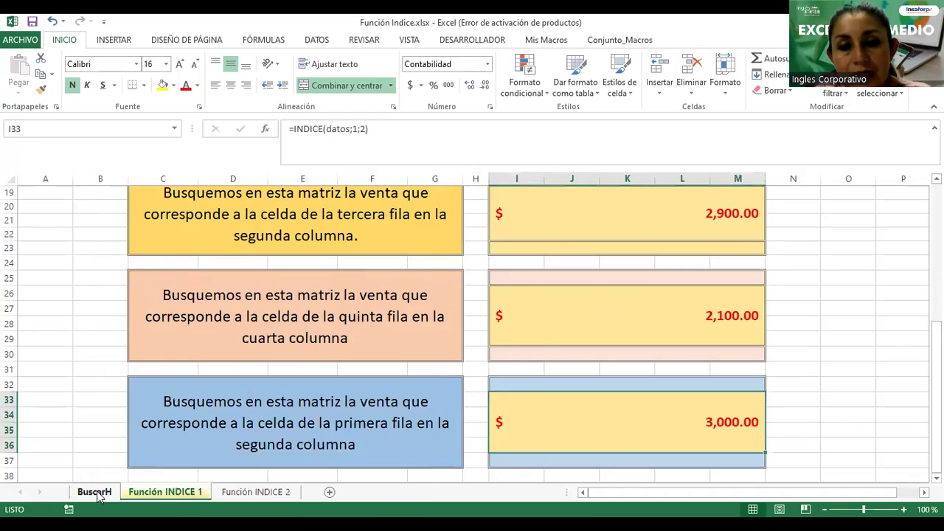
right_click(99, 495)
mouse_move(151, 434)
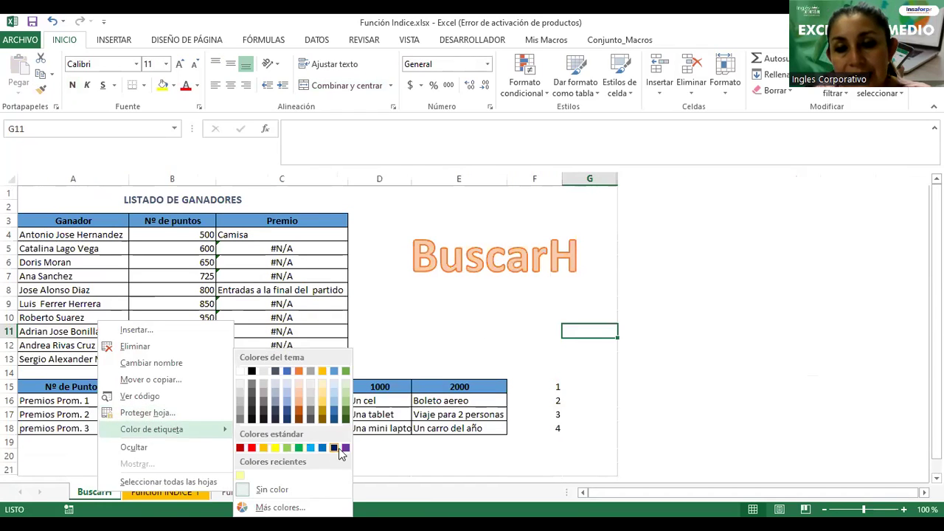
left_click(346, 445)
Open the Función INDICE 2 sheet and examine its lookup questions and the VENTAS AÑO 1 table
left_click(258, 492)
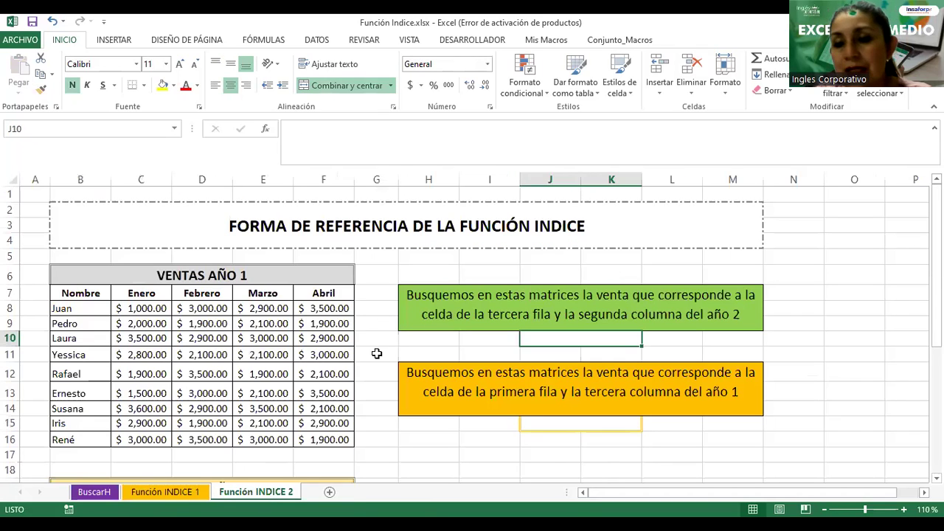
left_click(474, 363)
scroll(473, 353, "down", 7)
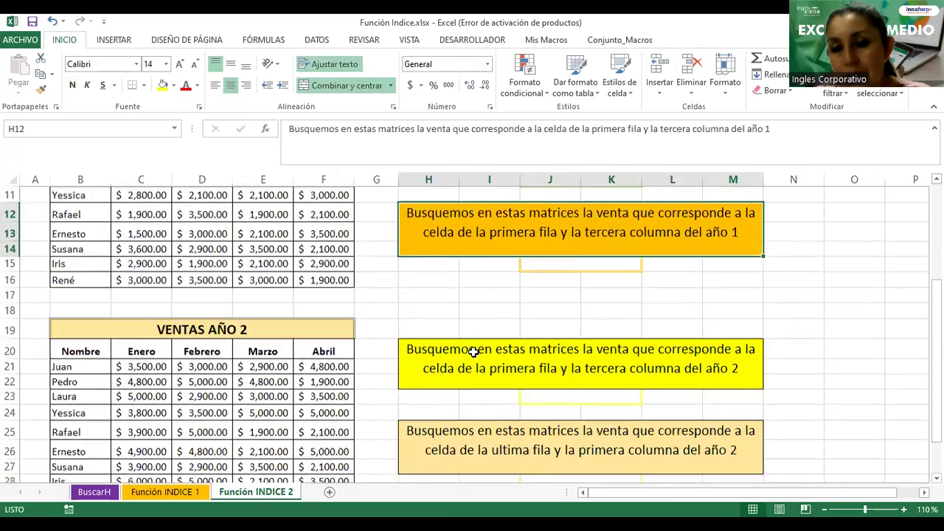
scroll(473, 351, "up", 3)
scroll(474, 352, "up", 4)
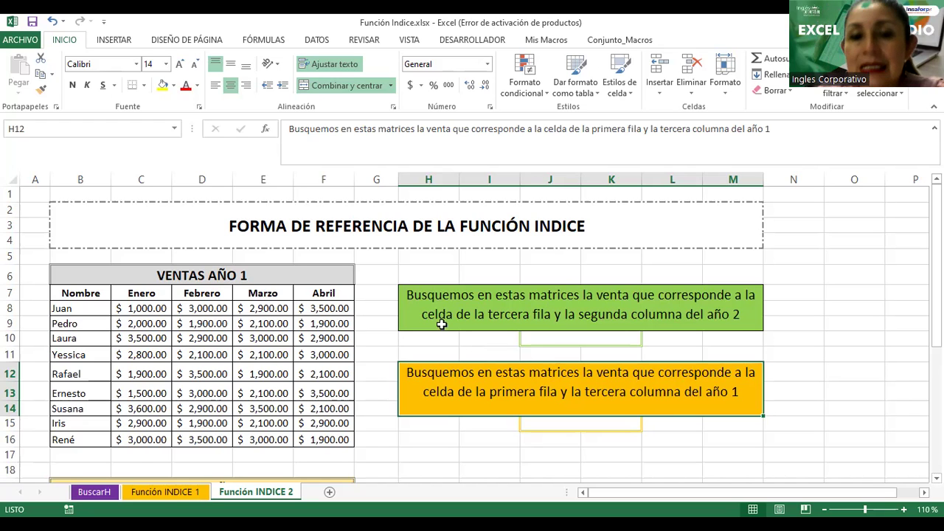
left_click_drag(124, 275, 286, 444)
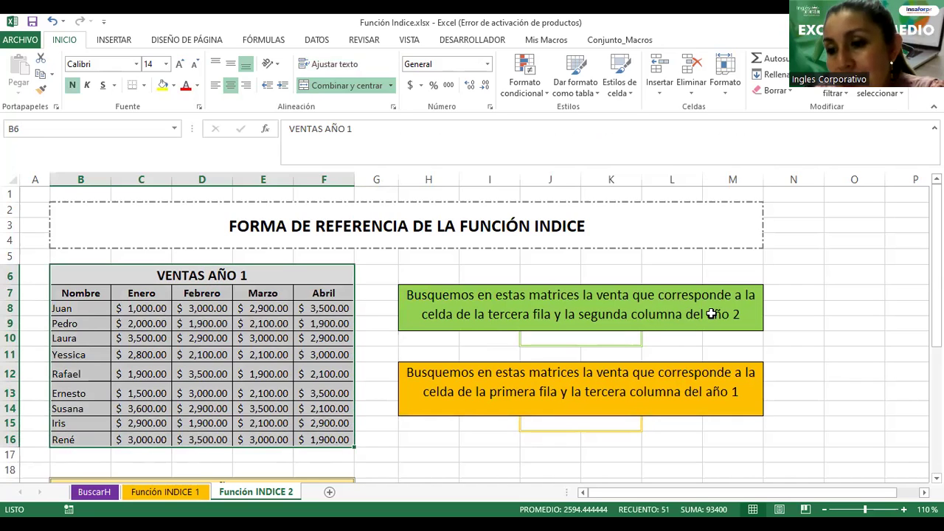
Review the green question about año 2 and compare the layout and names of the VENTAS AÑO 1 and VENTAS AÑO 2 tables
left_click(470, 325)
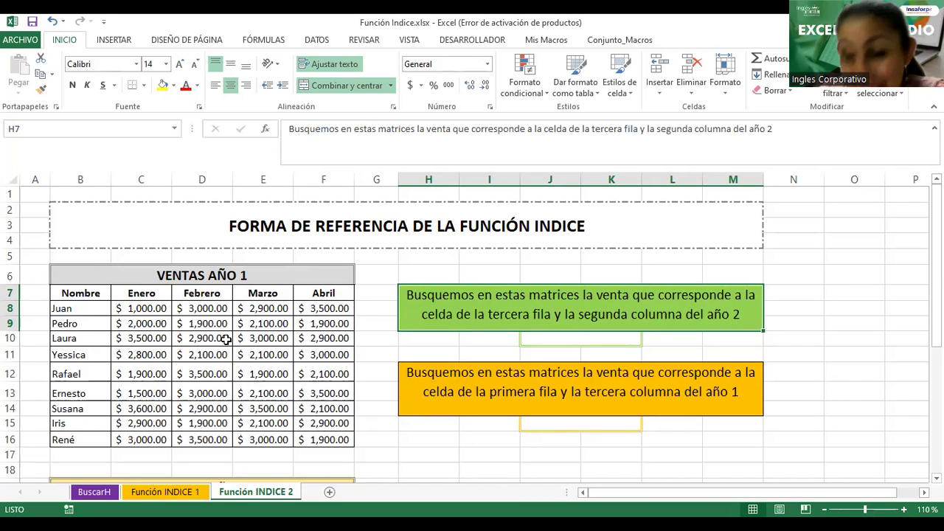
scroll(226, 339, "down", 3)
scroll(226, 339, "down", 3)
scroll(225, 337, "up", 6)
scroll(226, 340, "down", 5)
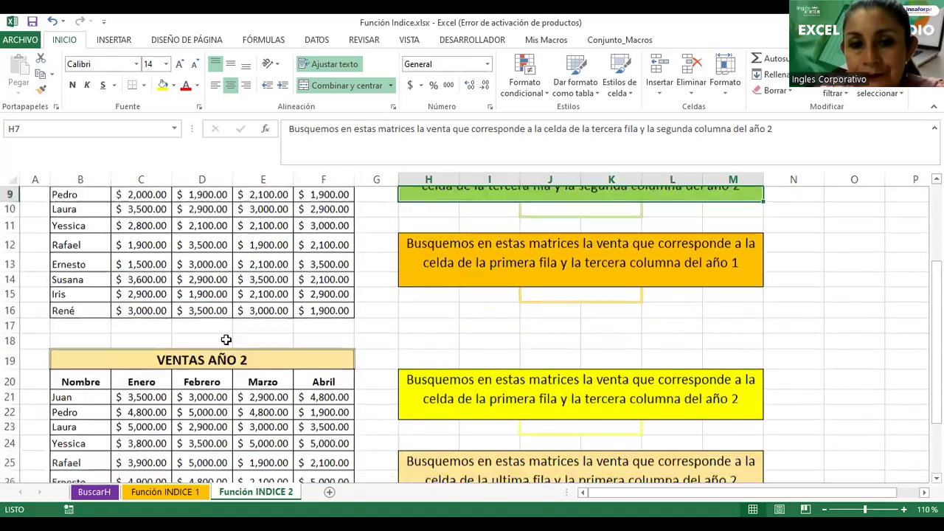
scroll(225, 339, "down", 1)
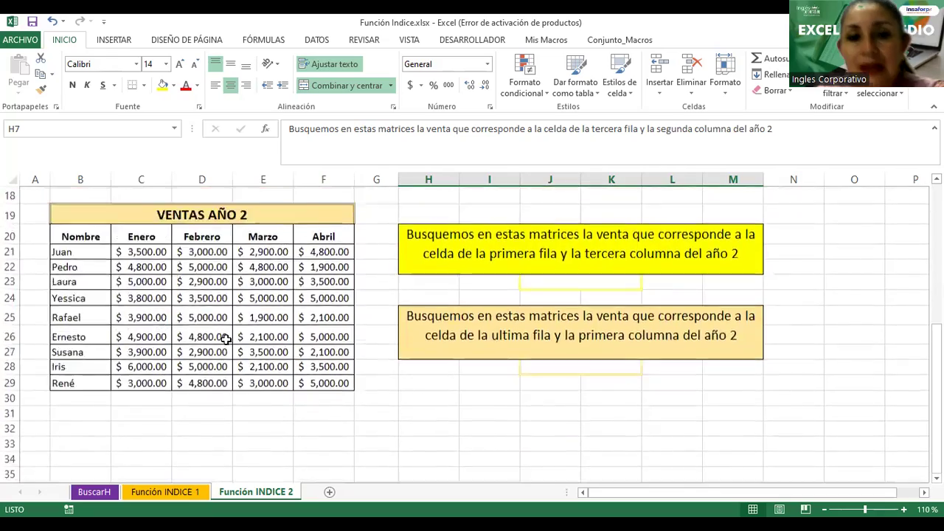
scroll(225, 339, "up", 6)
scroll(226, 339, "down", 1)
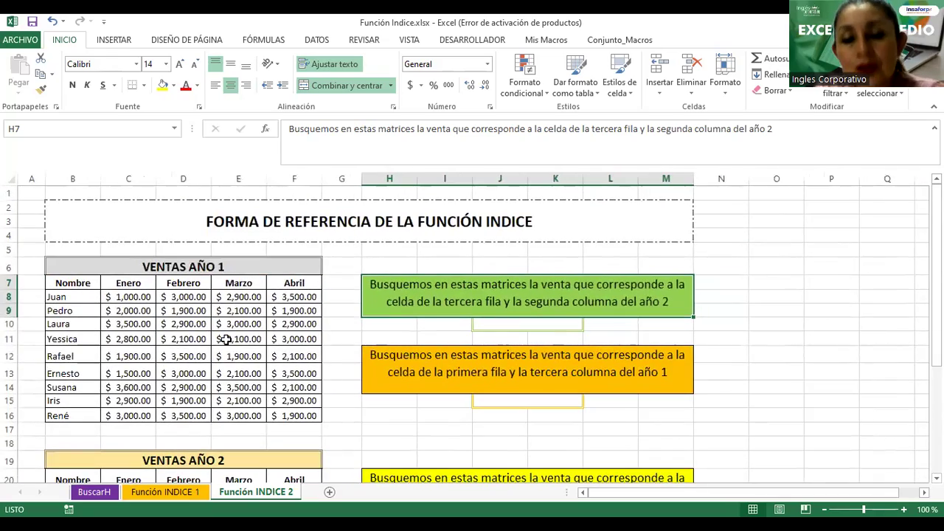
scroll(226, 339, "down", 3)
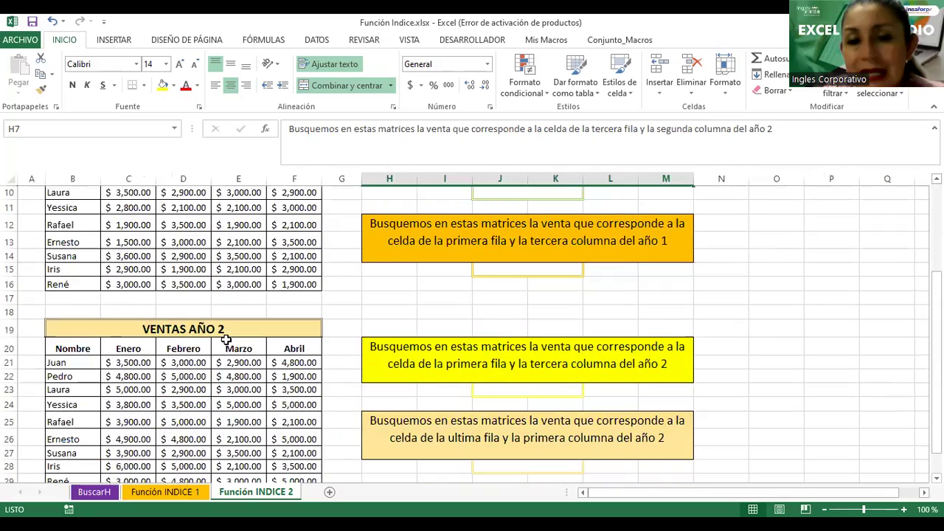
scroll(226, 339, "up", 2)
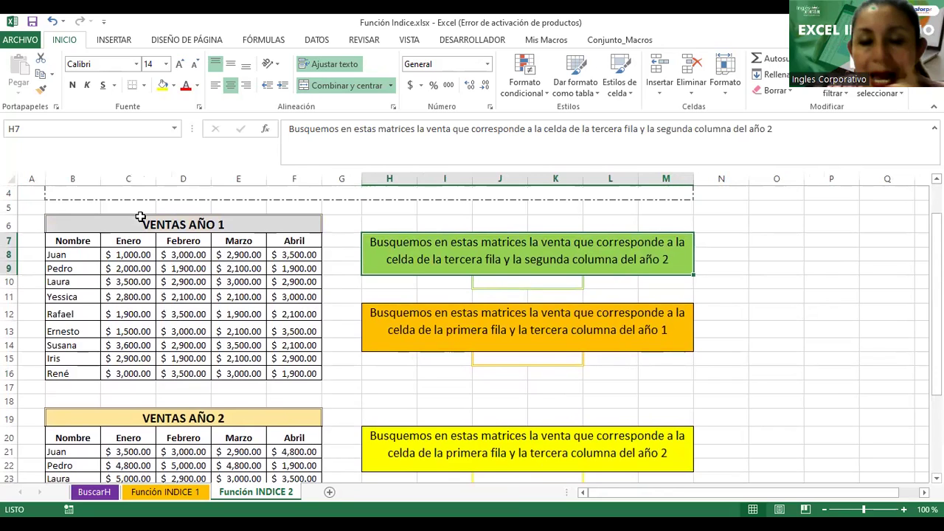
left_click_drag(83, 255, 78, 379)
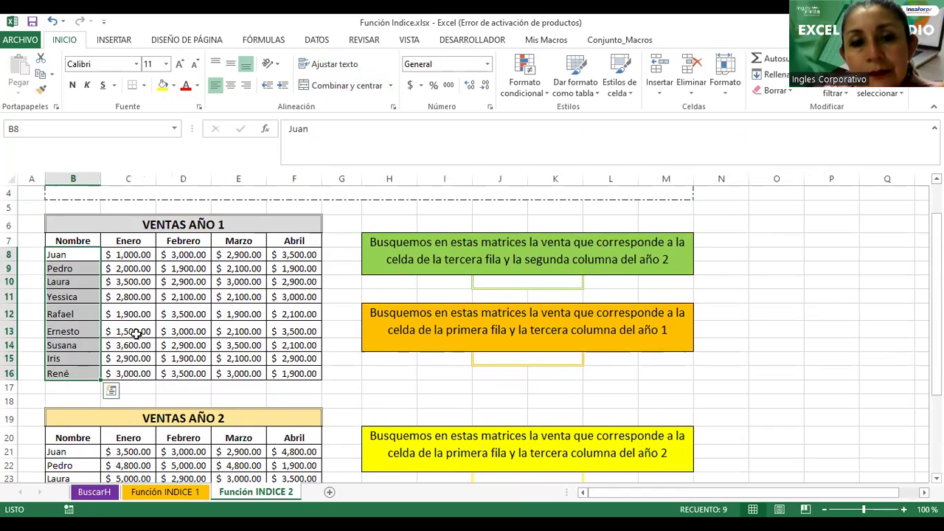
scroll(140, 336, "down", 2)
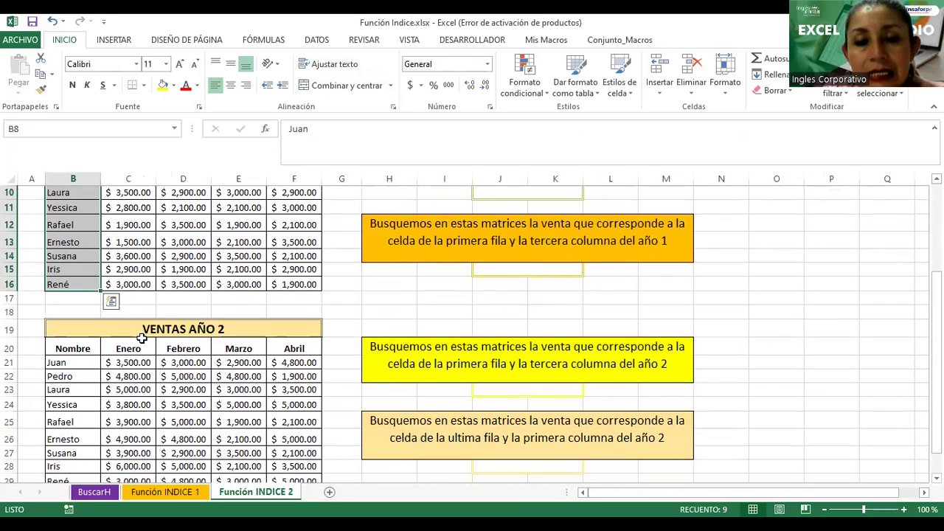
scroll(140, 336, "down", 1)
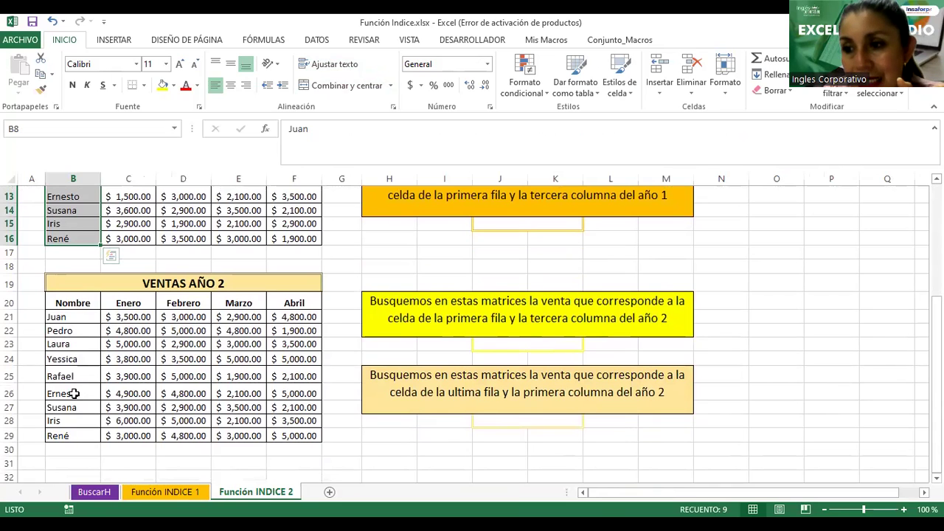
scroll(74, 394, "up", 2)
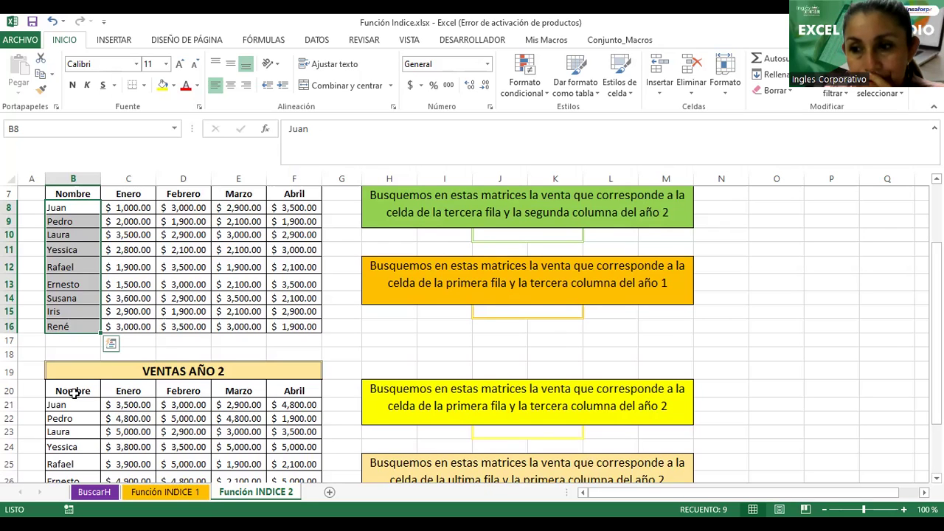
scroll(75, 394, "up", 1)
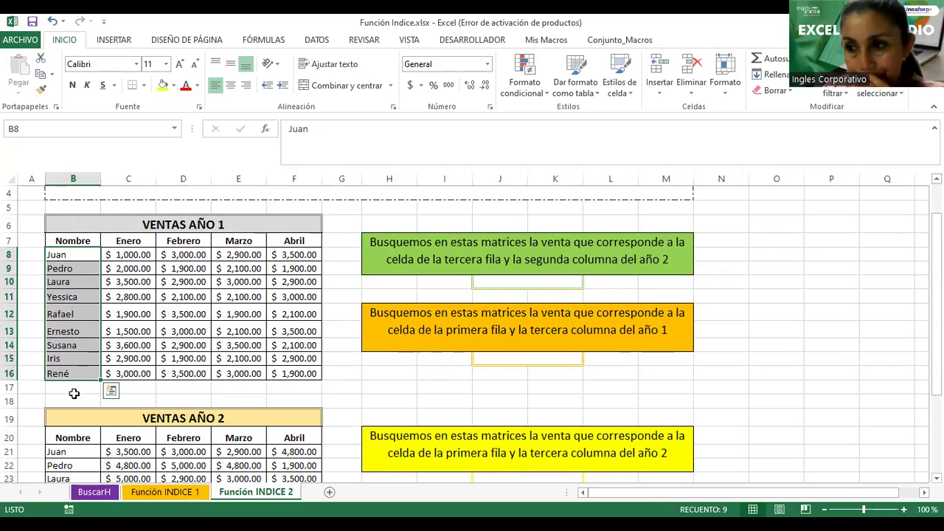
Start an INDICE formula in J10 under the green question, opening a grouped reference with the VENTAS AÑO 1 amounts C8:F16
scroll(258, 281, "up", 1)
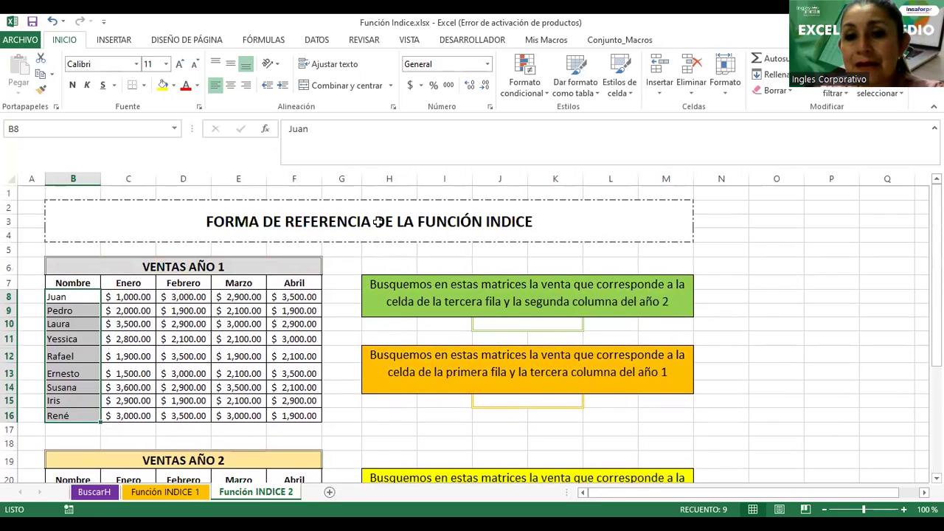
left_click(502, 323)
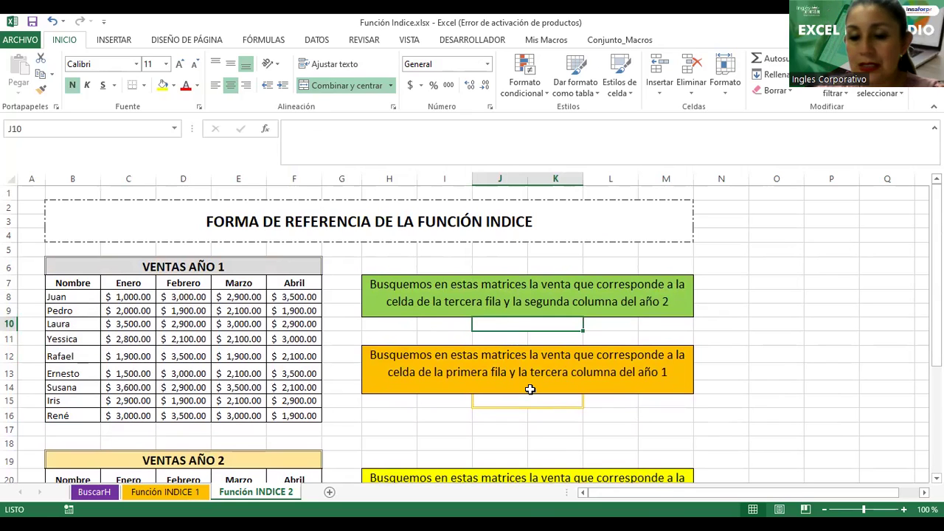
type("=")
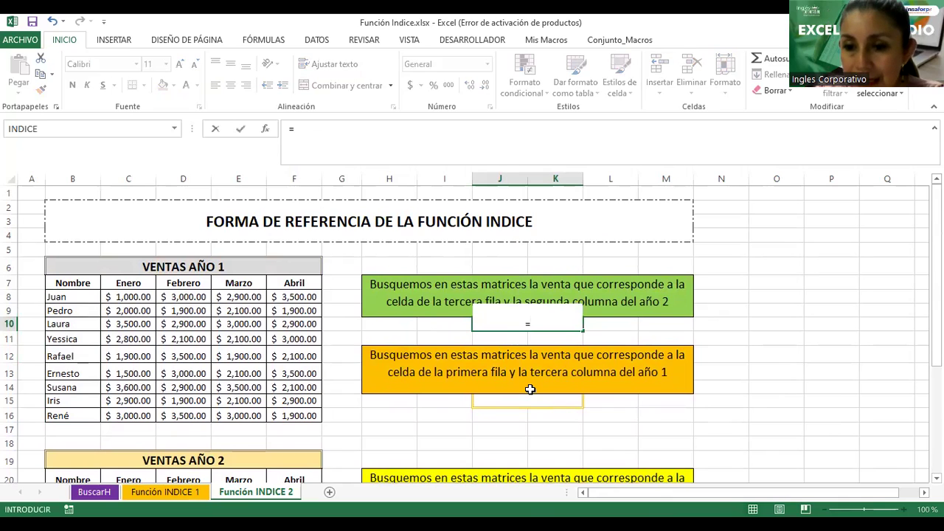
type("indice")
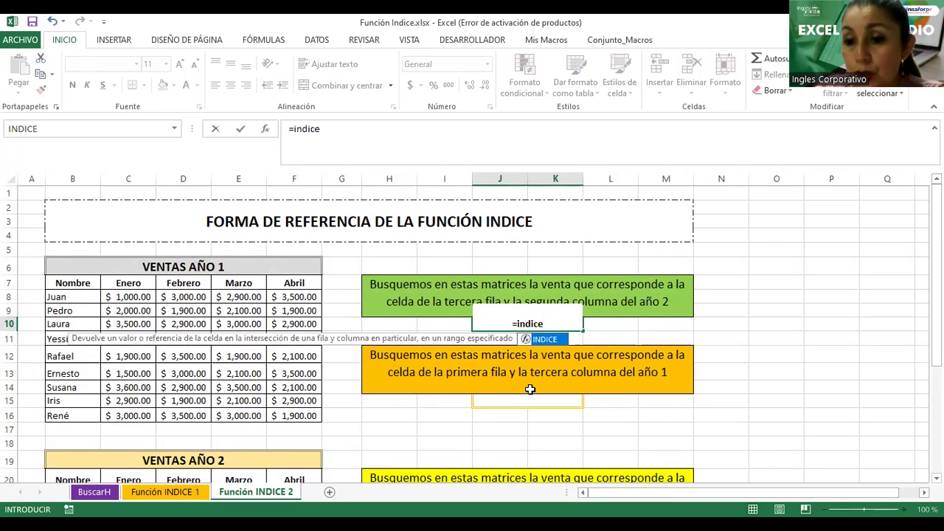
type("((")
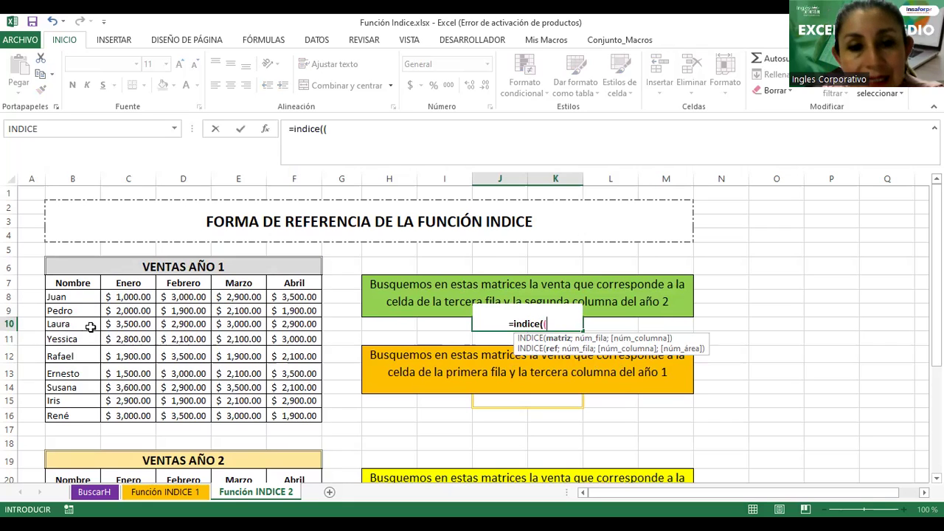
left_click(128, 296)
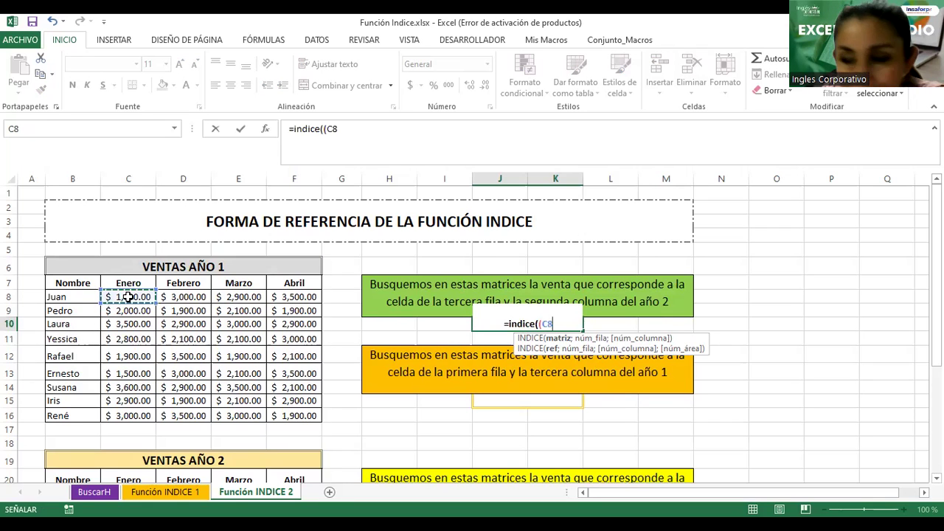
left_click_drag(128, 296, 304, 416)
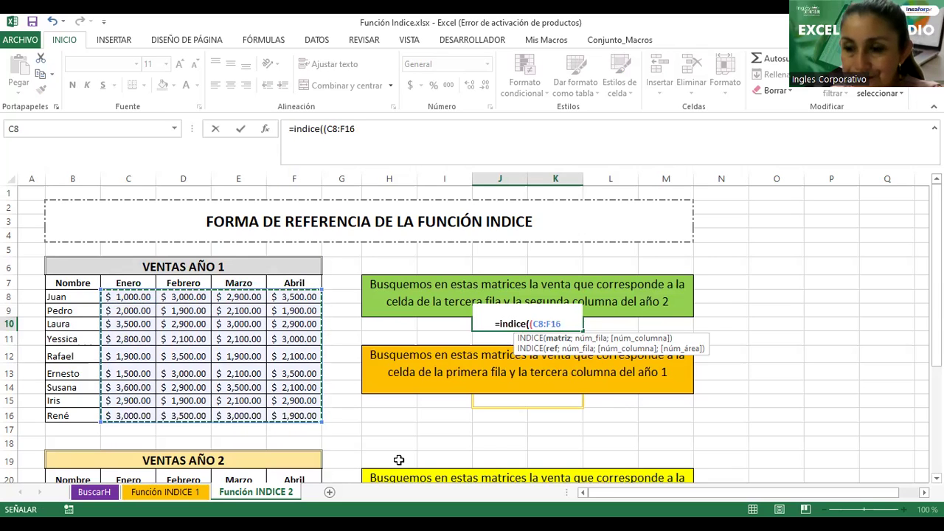
type(";")
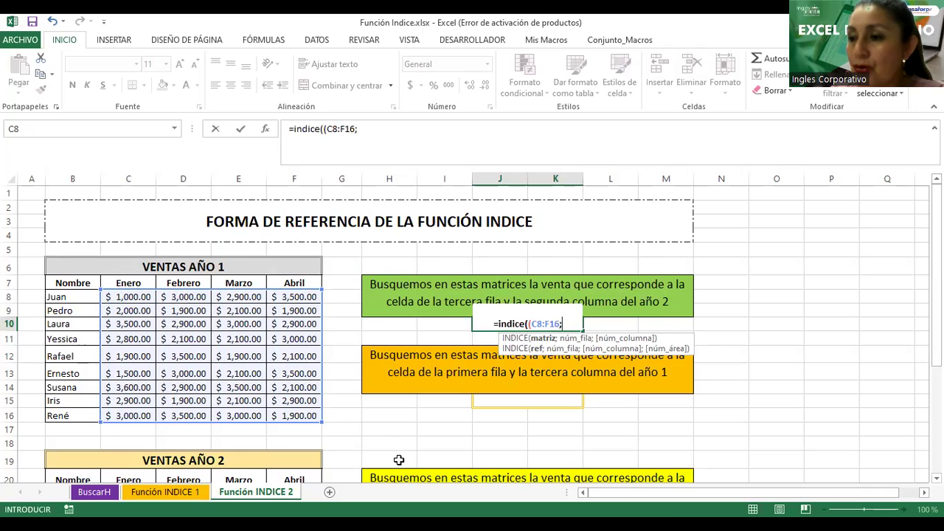
Add the VENTAS AÑO 2 amounts C21:F29 as the formula's second area and close the grouped reference
scroll(307, 335, "down", 1)
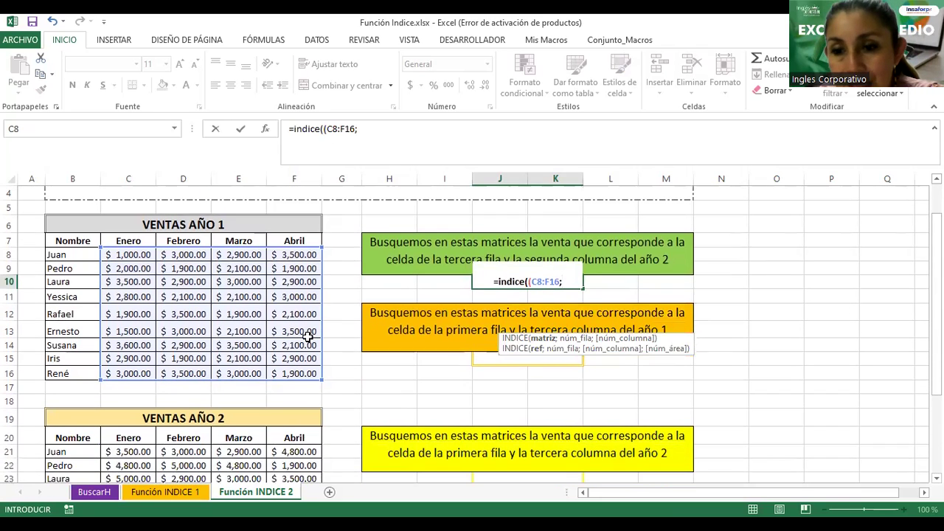
scroll(307, 336, "down", 3)
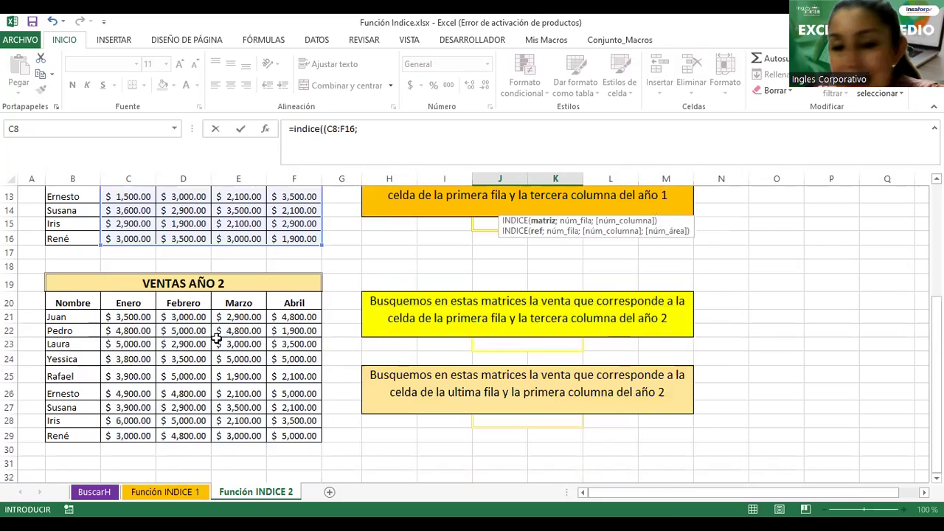
left_click(129, 317)
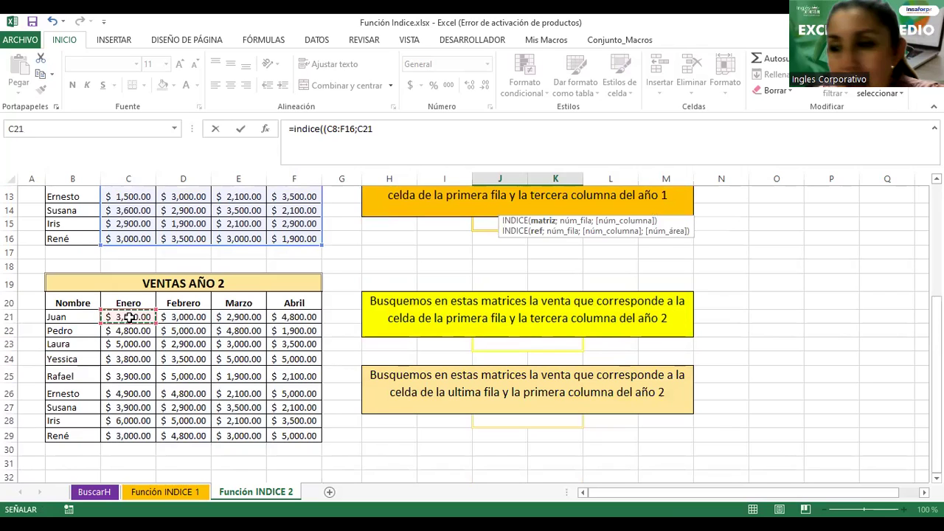
left_click_drag(132, 317, 191, 320)
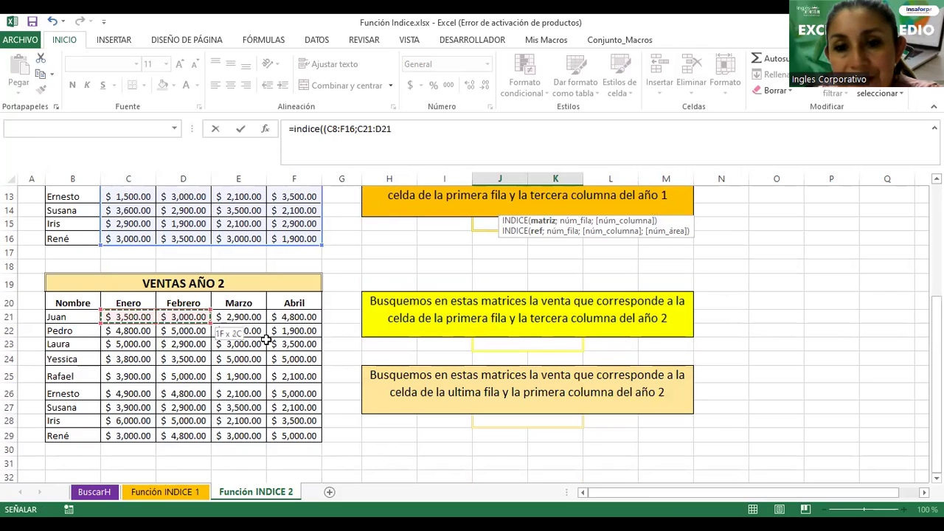
left_click(296, 434, "shift")
scroll(500, 334, "up", 1)
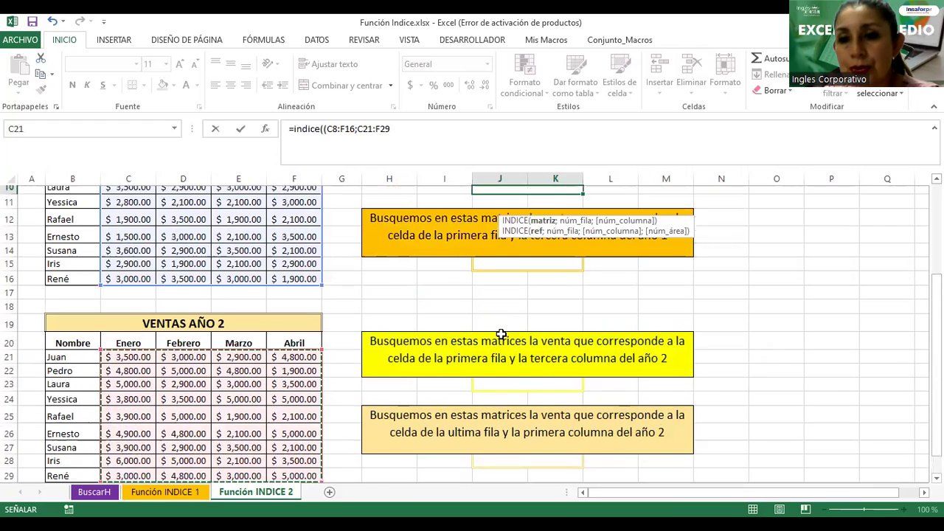
scroll(500, 334, "up", 1)
scroll(500, 334, "down", 3)
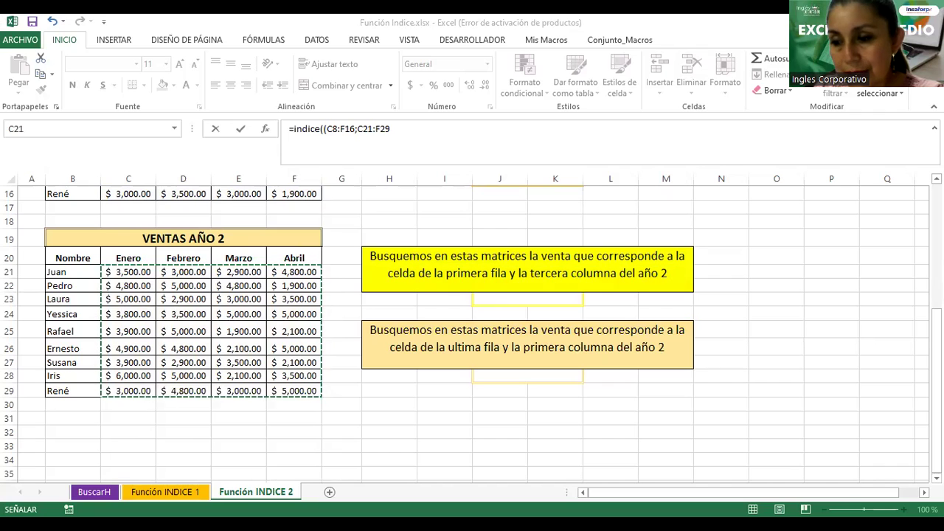
scroll(533, 318, "up", 3)
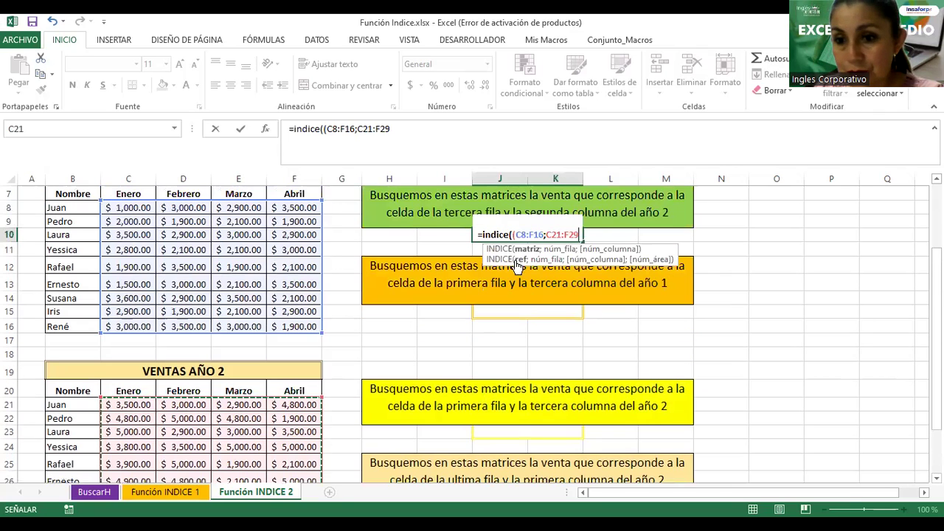
scroll(602, 238, "up", 3)
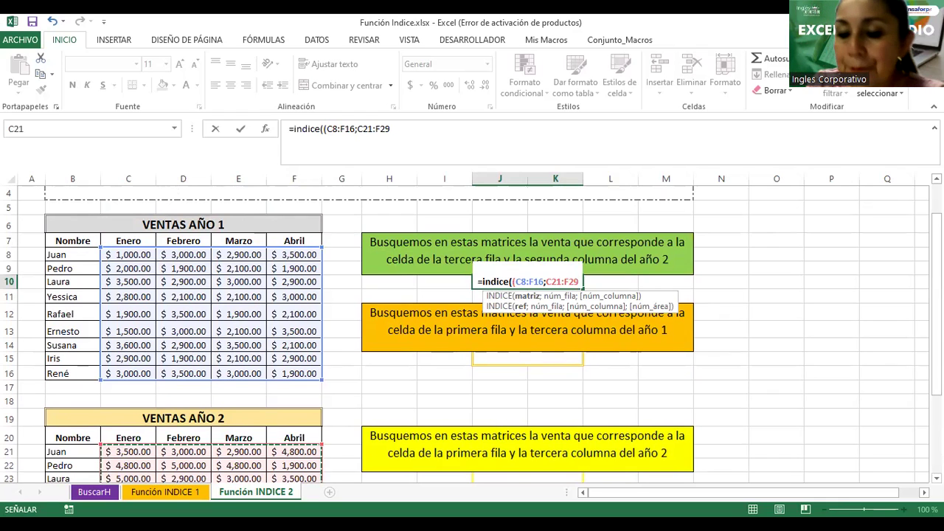
type(")")
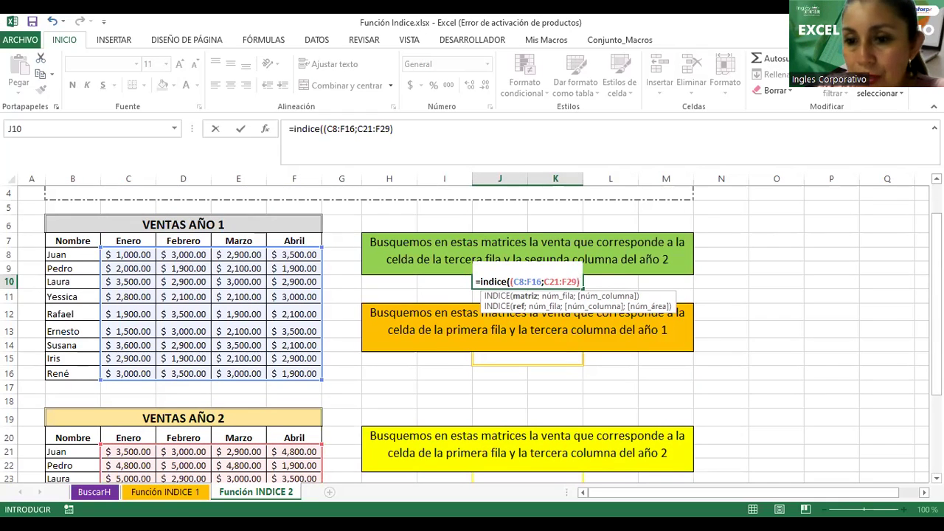
Complete the J10 INDICE formula with row 3, column 2 and area 2
type(";")
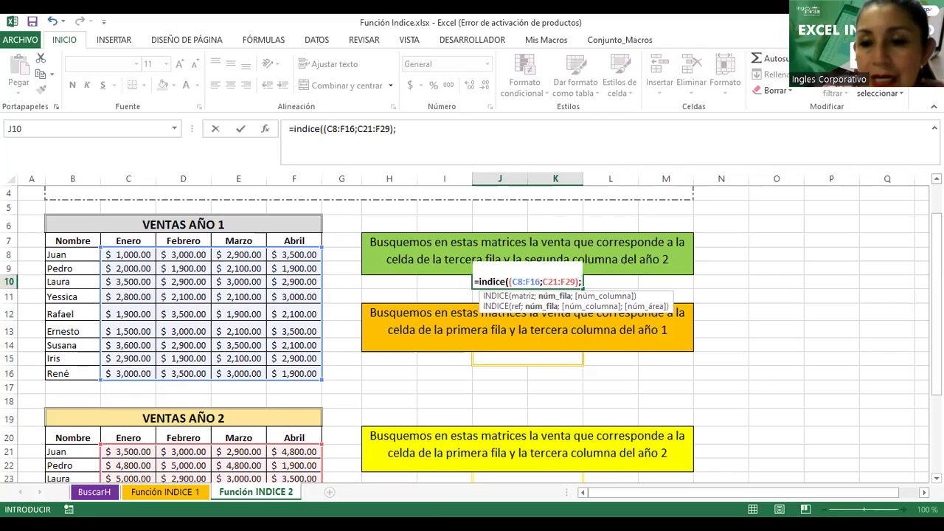
type("3")
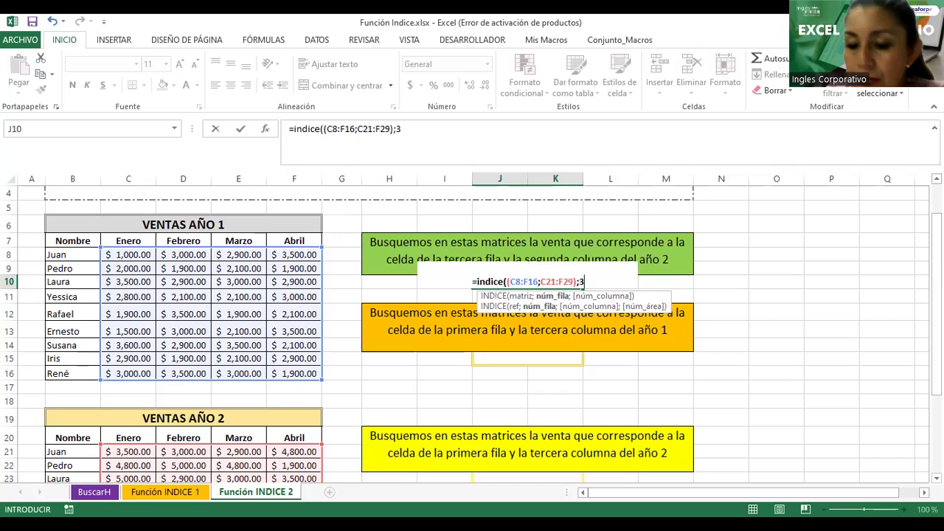
type(";")
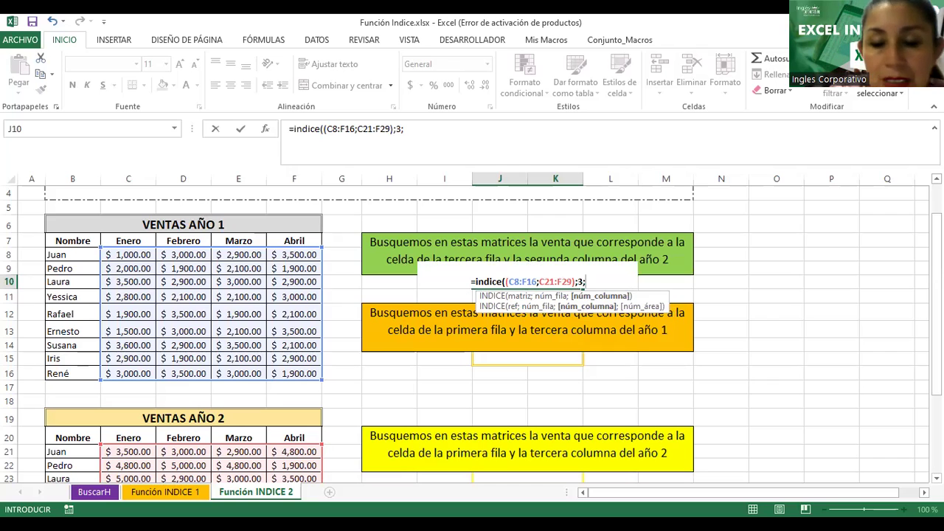
type("2")
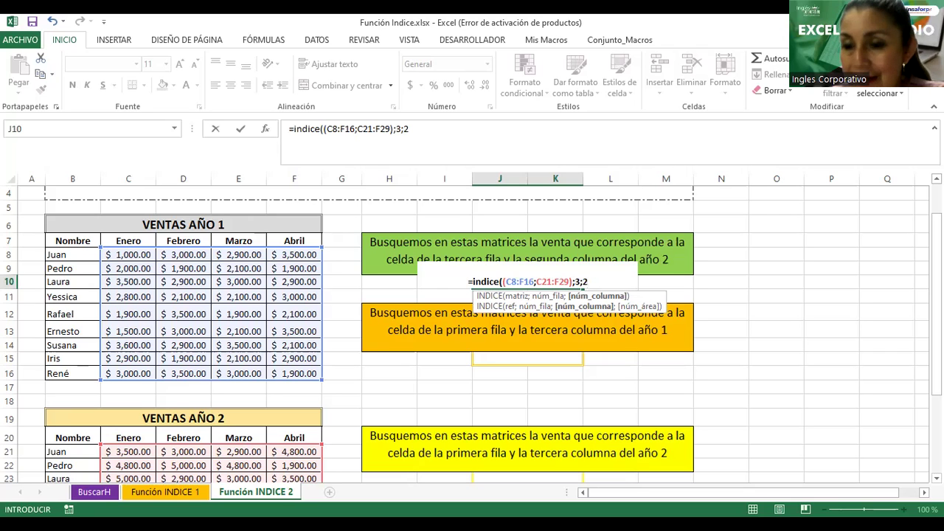
type(";2)")
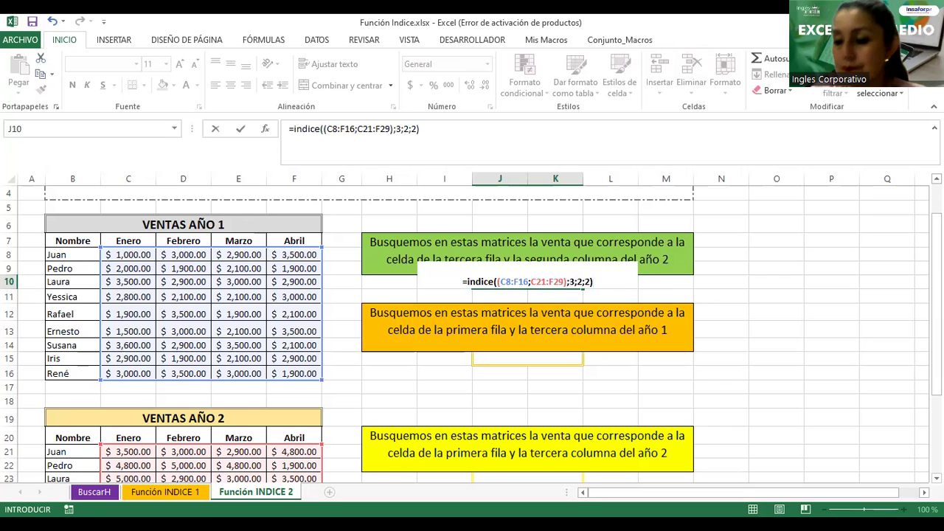
key("Return")
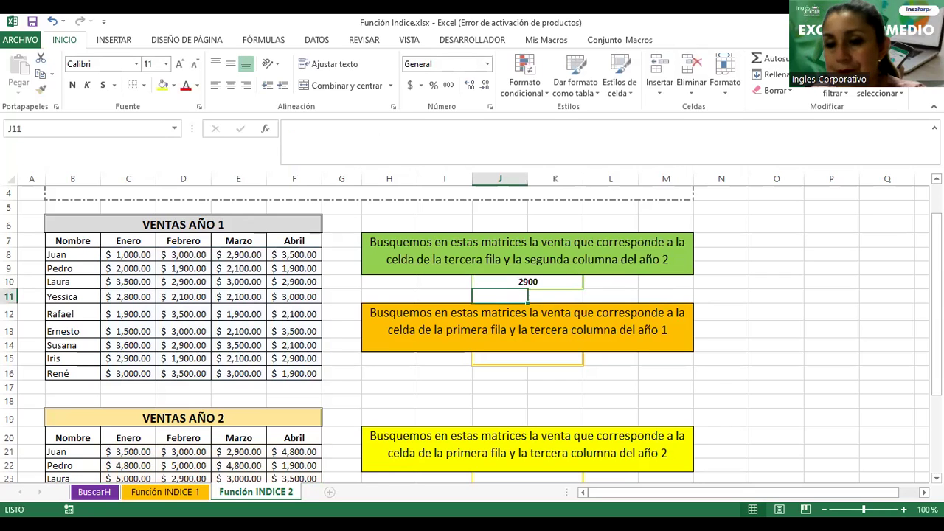
Format the J10 result with a red font and the accounting number format
left_click(527, 282)
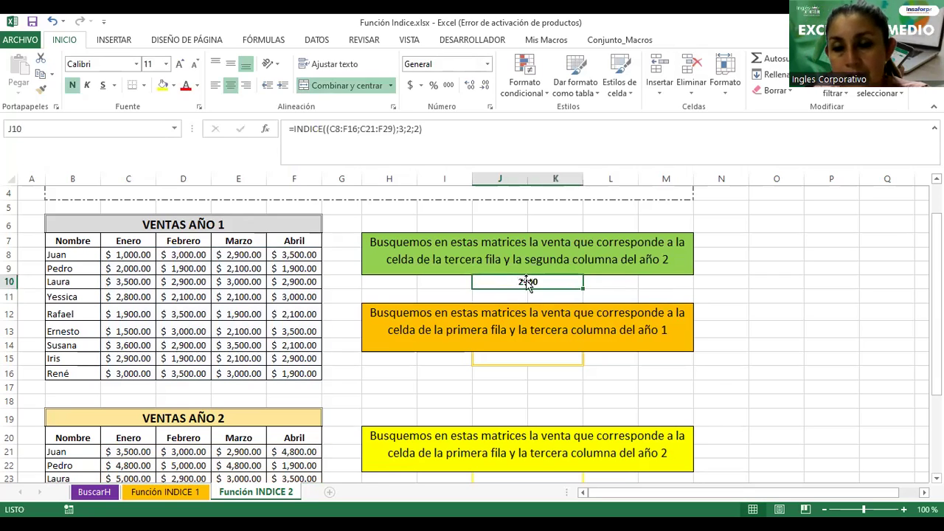
scroll(573, 272, "up", 3)
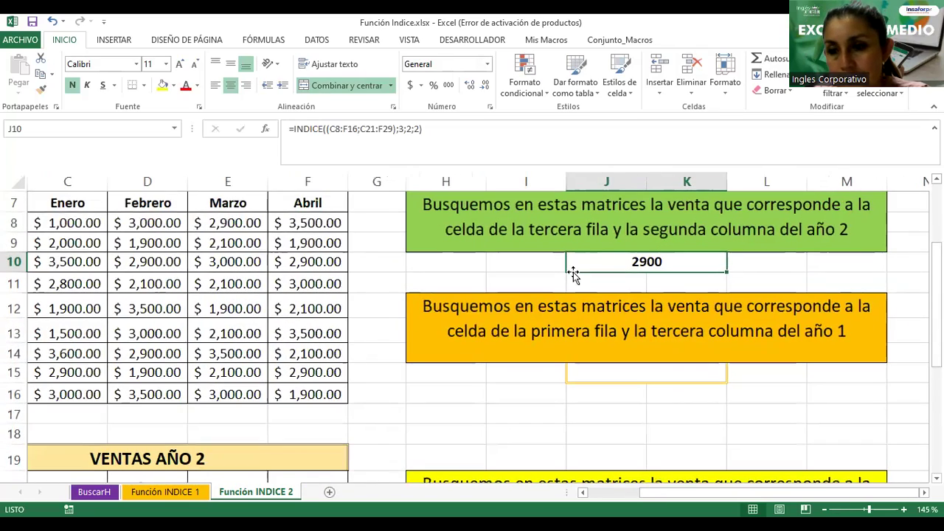
left_click(196, 86)
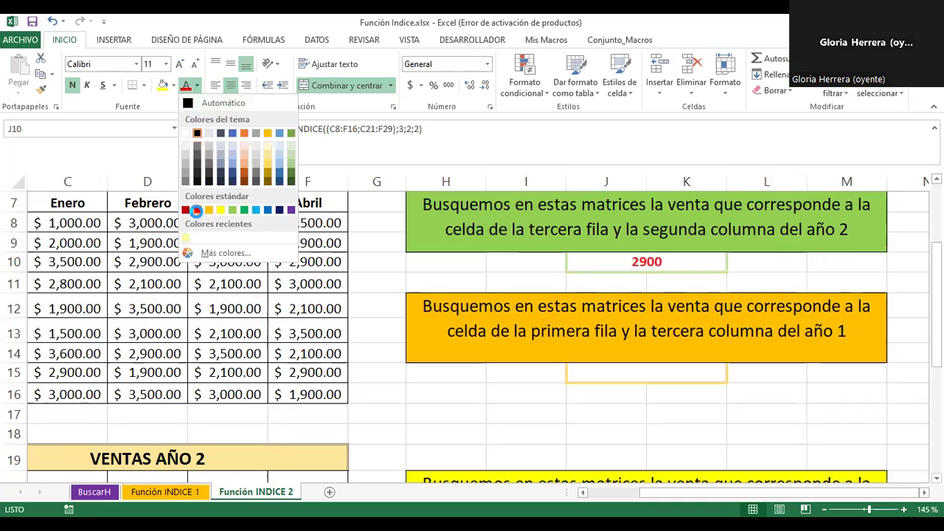
left_click(195, 210)
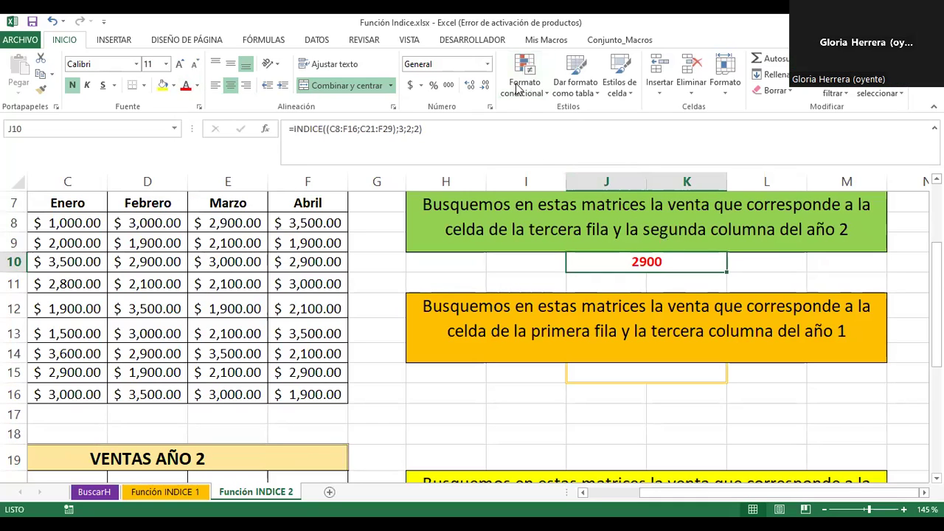
left_click(410, 85)
Review the row, column and area arguments of the INDICE formula in J10
double_click(657, 263)
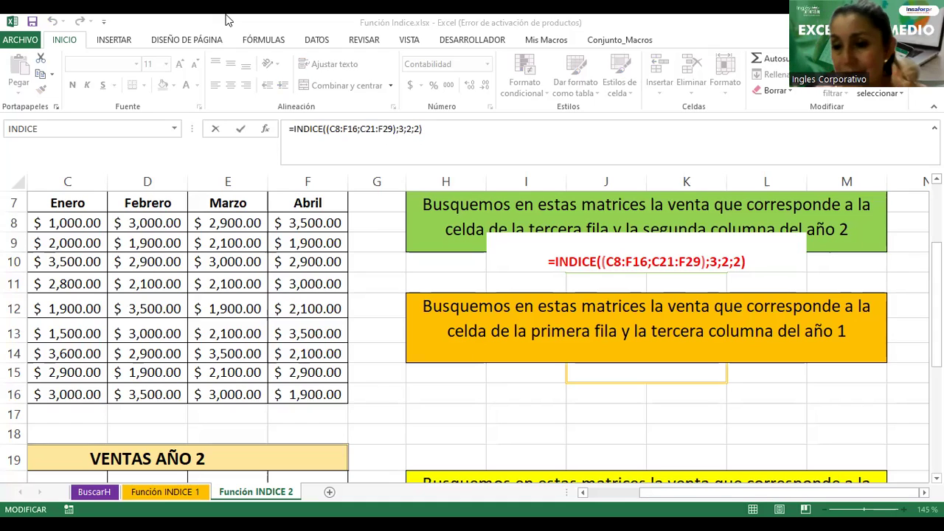
left_click(711, 259)
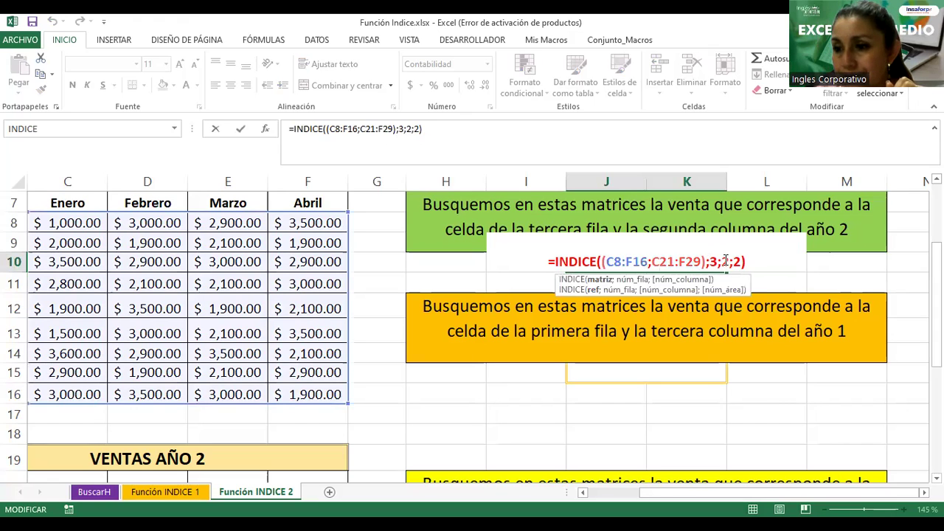
left_click(736, 261)
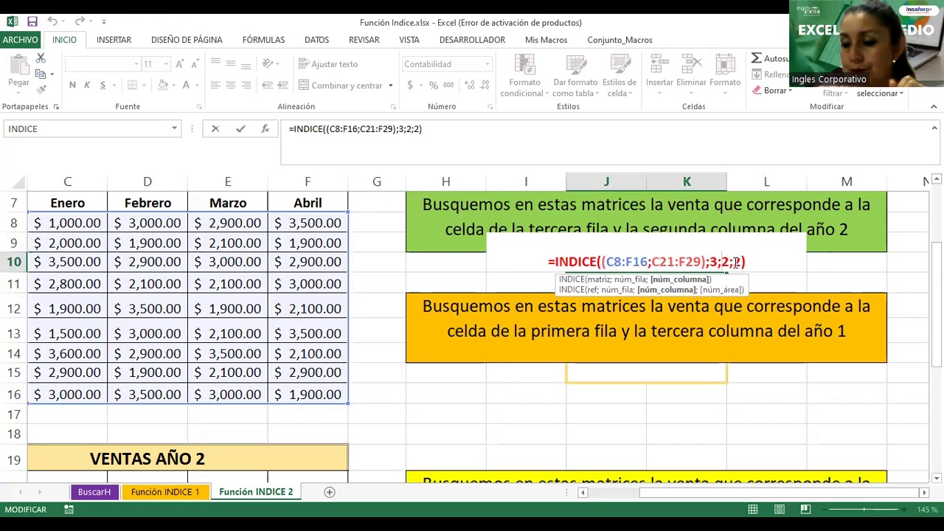
key("Return")
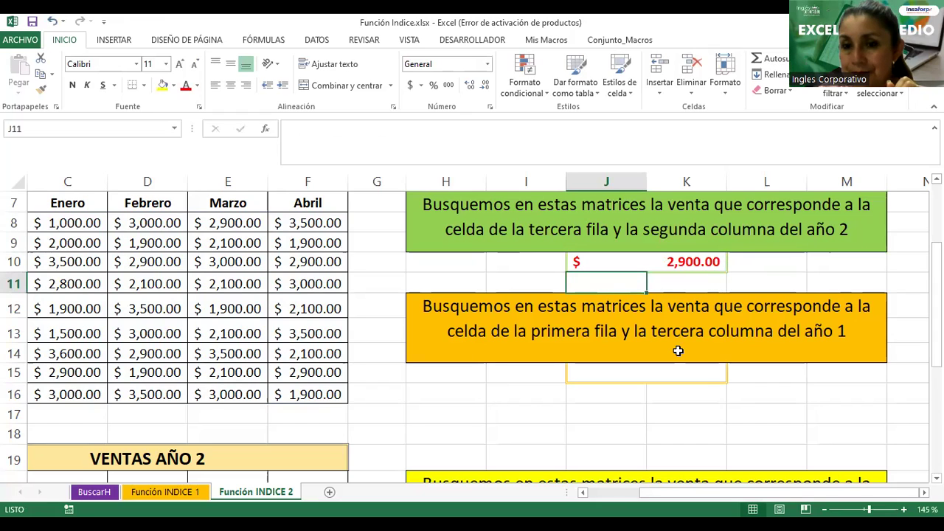
Start an INDICE formula in J15 with a grouped reference whose first area is the VENTAS AÑO 1 amounts C8:F16
left_click(661, 372)
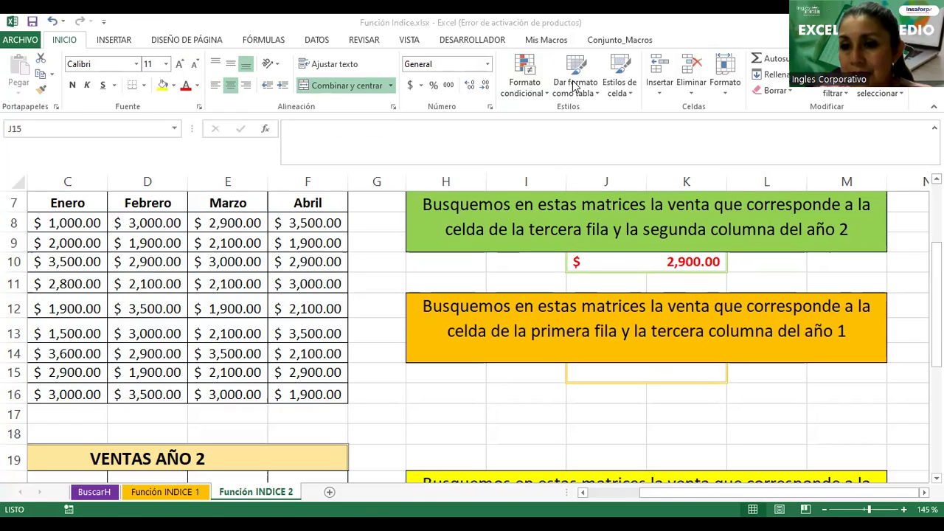
left_click(629, 373)
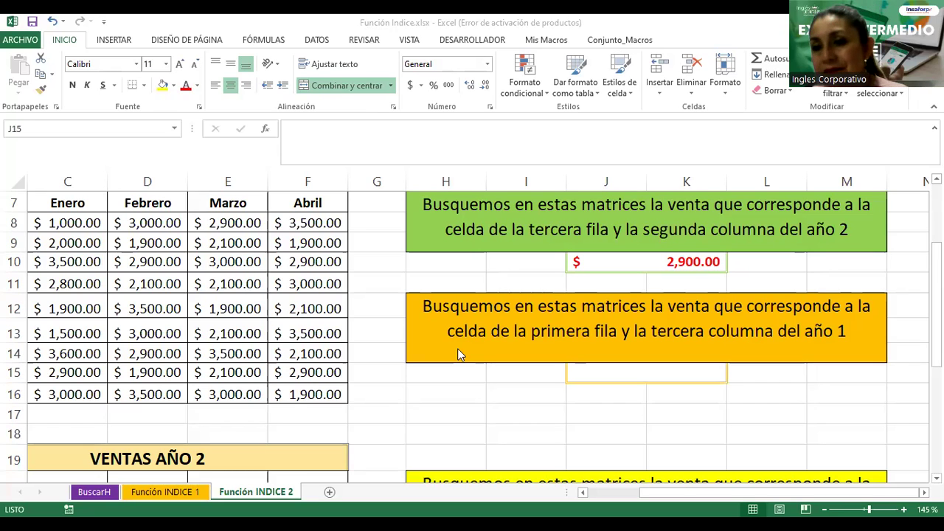
left_click(649, 387)
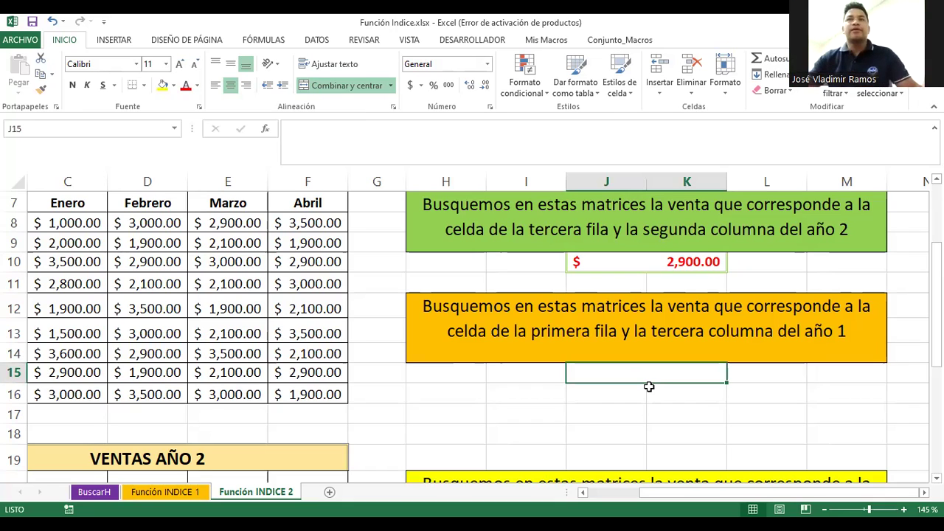
type("=")
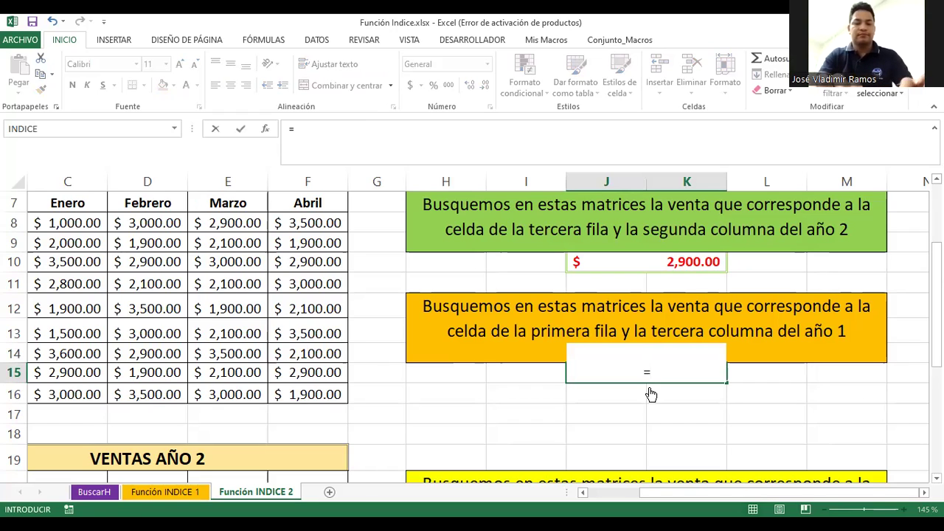
type("indice(")
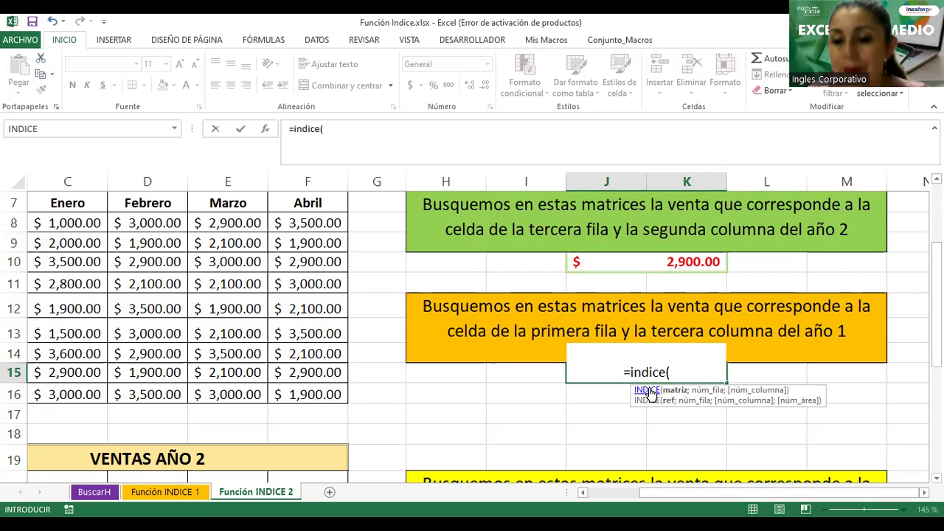
type("(")
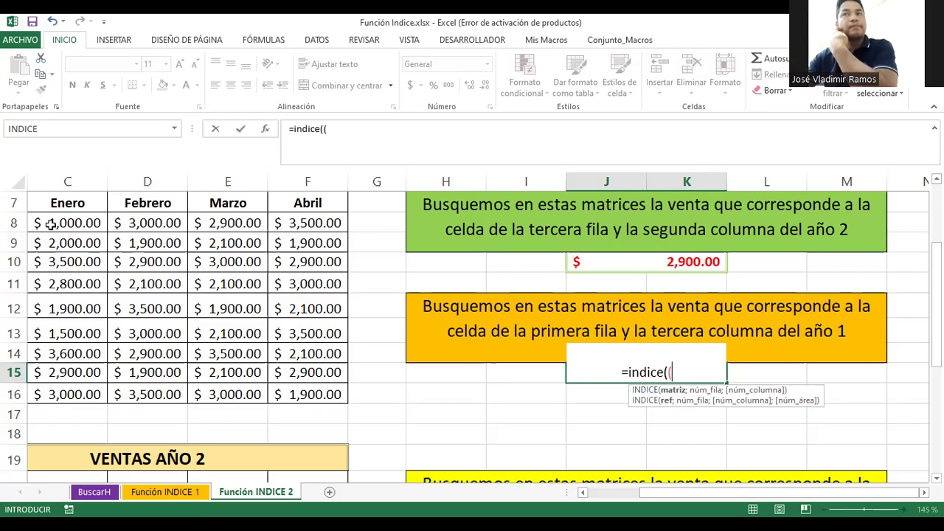
left_click(50, 226)
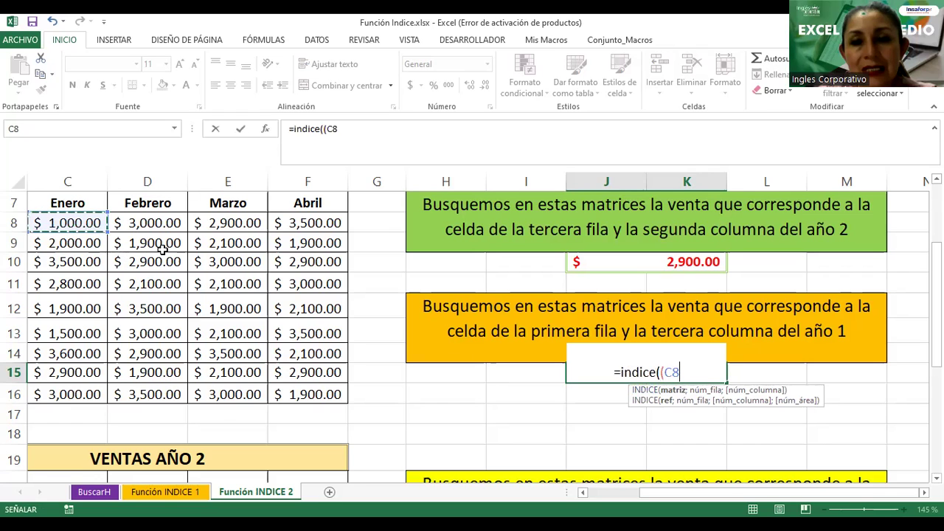
left_click(295, 391, "shift")
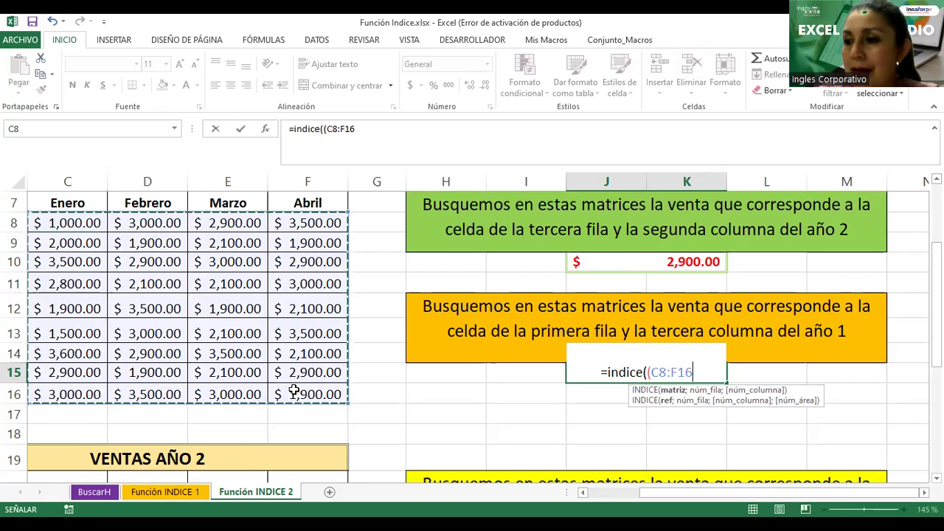
Add the VENTAS AÑO 2 amounts C21:F29 as the second area of the J15 formula and close the grouped reference
type(";")
scroll(33, 329, "down", 3)
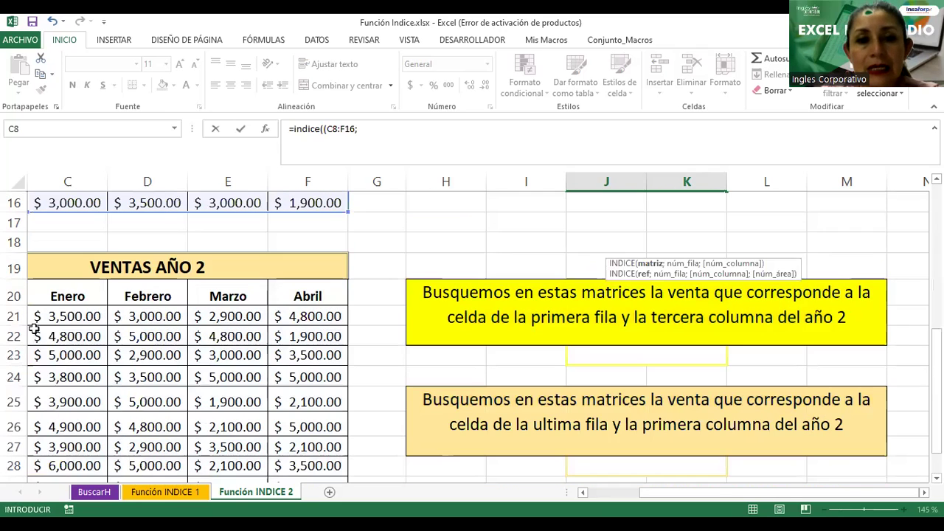
left_click(56, 318)
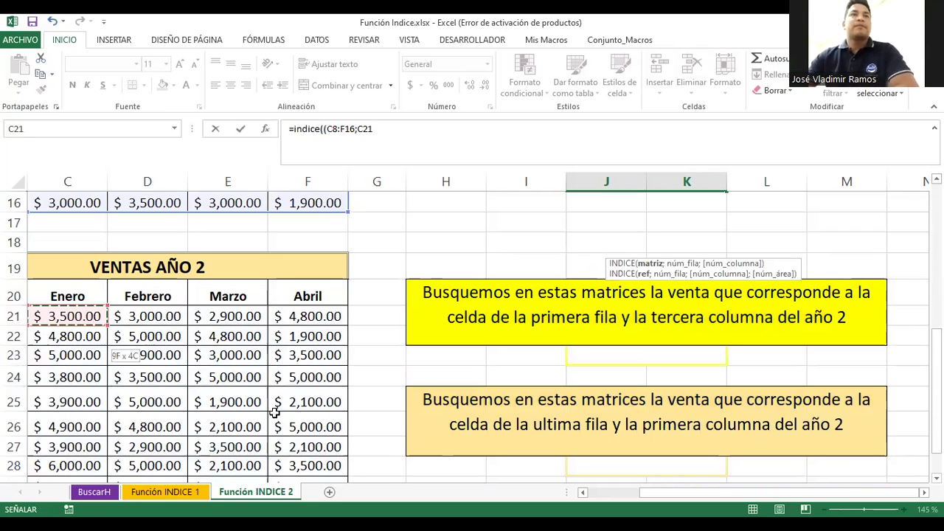
left_click(293, 479, "shift")
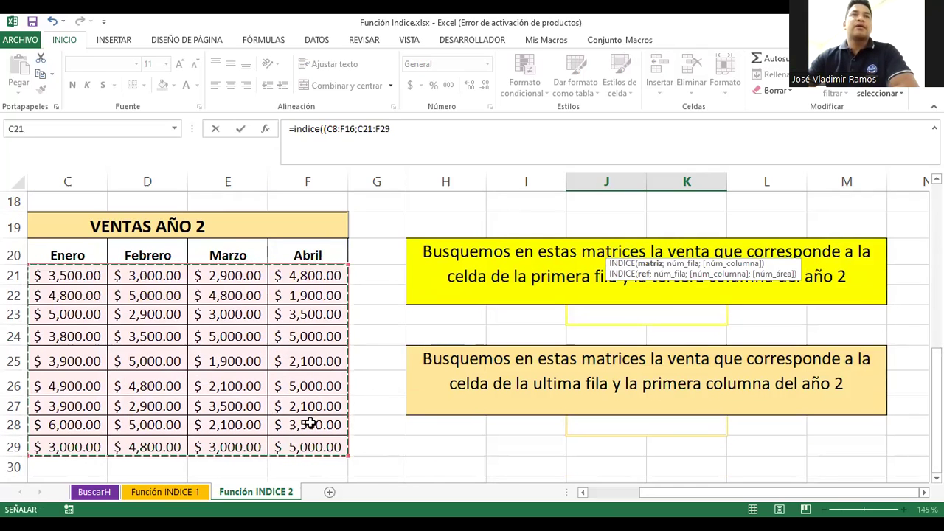
scroll(653, 300, "up", 2)
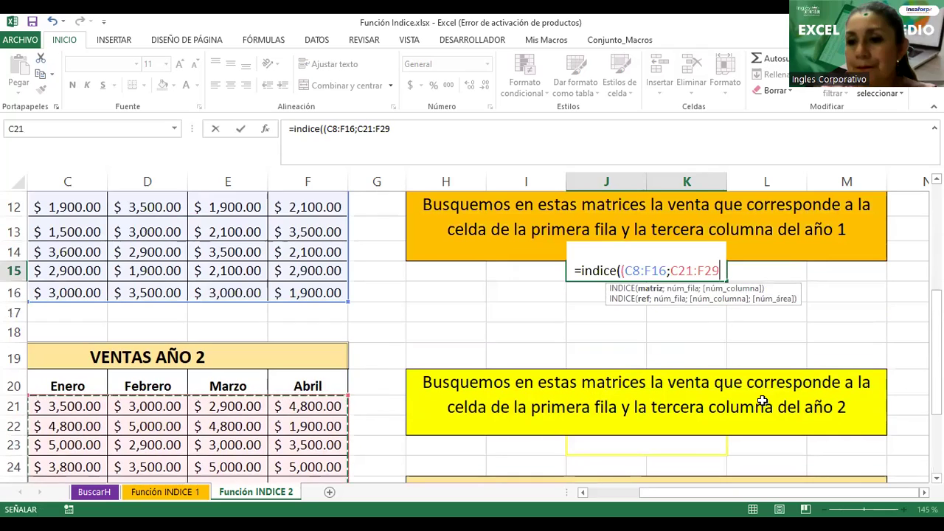
type(")")
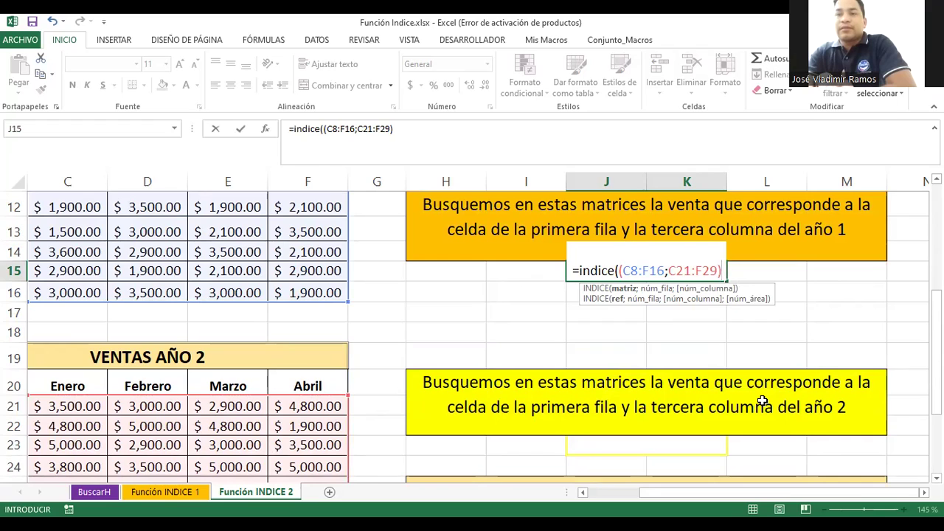
Complete the J15 INDICE formula with row 1, column 3 and area 1
type(";")
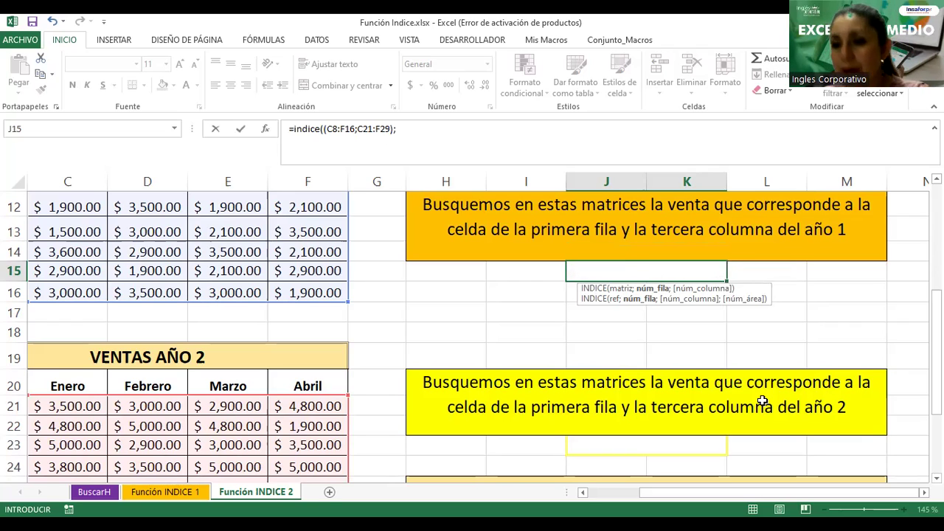
type("1;")
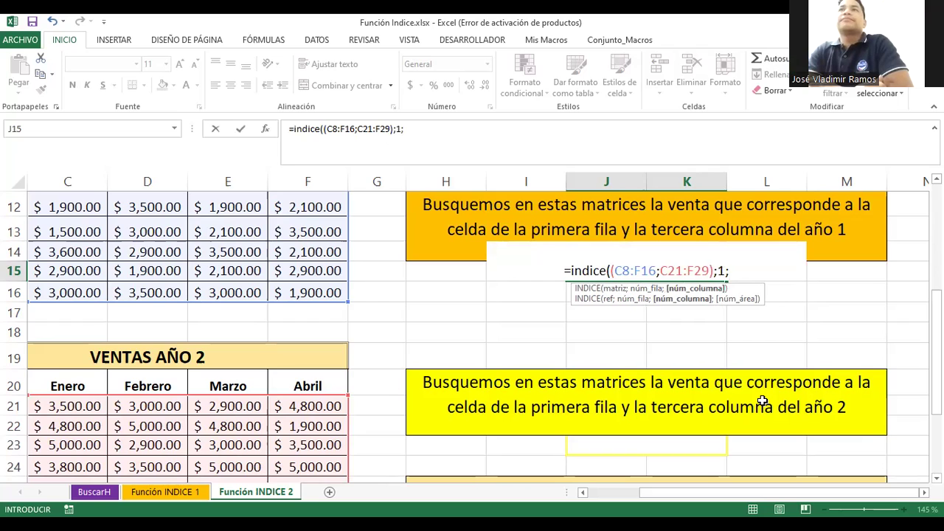
type("3")
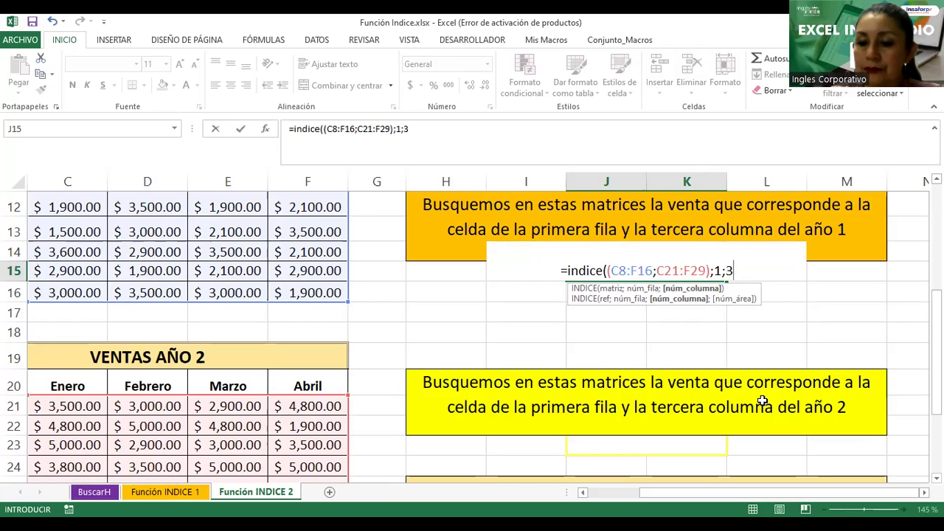
type(";1)")
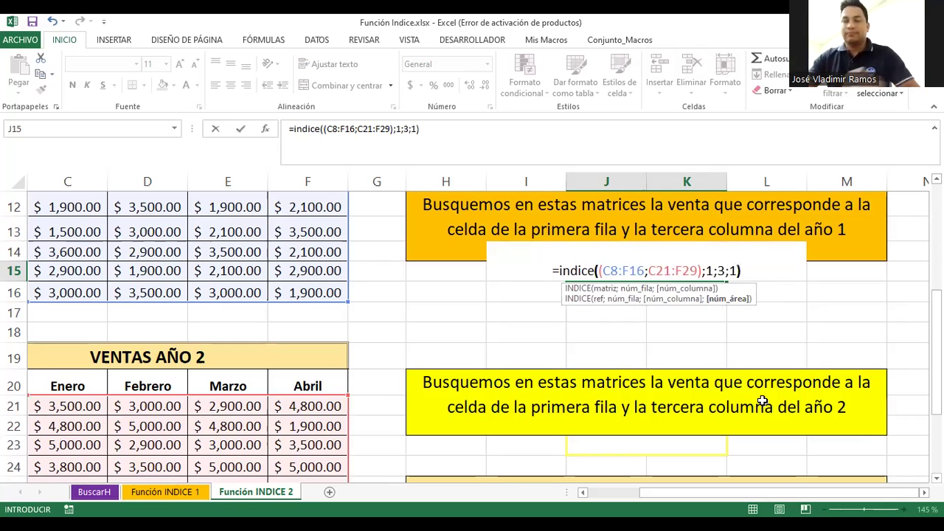
key("Return")
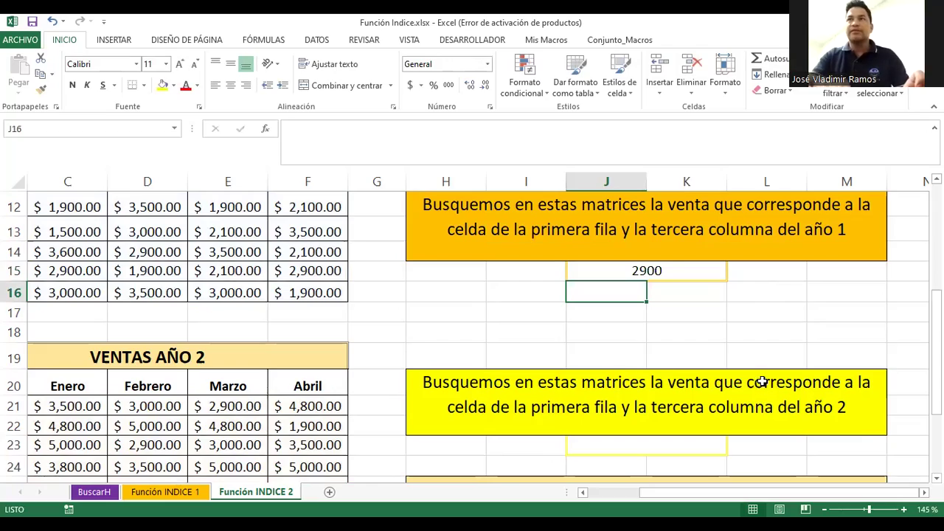
Review the row, column and area arguments of the J15 formula against the VENTAS AÑO 1 table
scroll(751, 360, "up", 3)
scroll(749, 359, "down", 1)
scroll(749, 359, "down", 3)
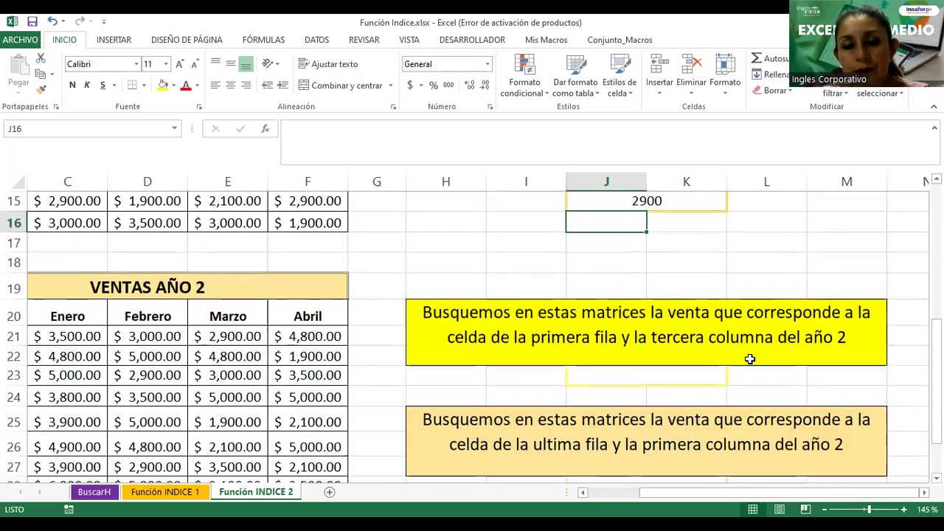
double_click(591, 205)
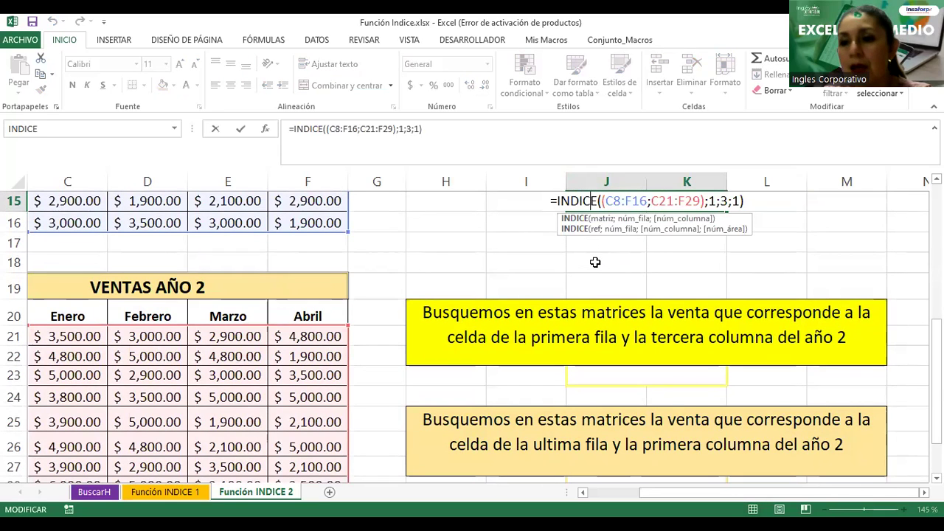
left_click(721, 202)
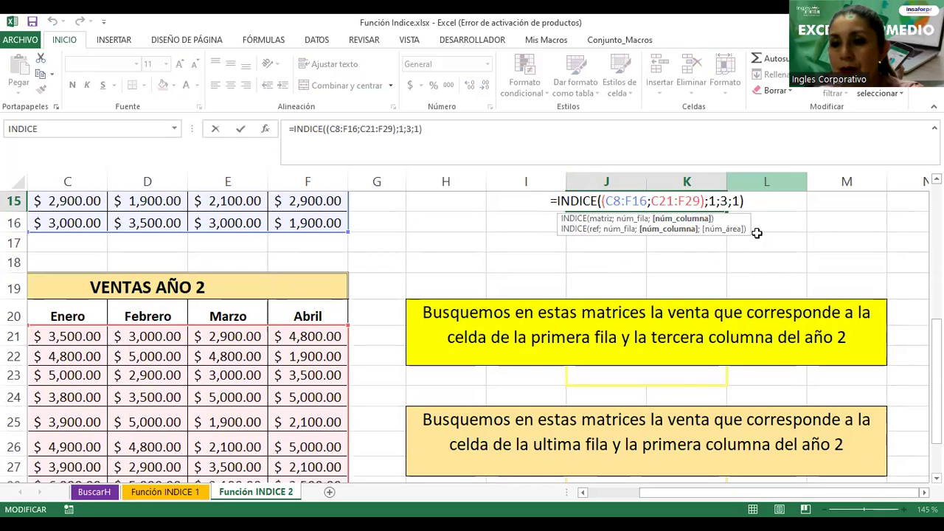
key("Return")
left_click(204, 262)
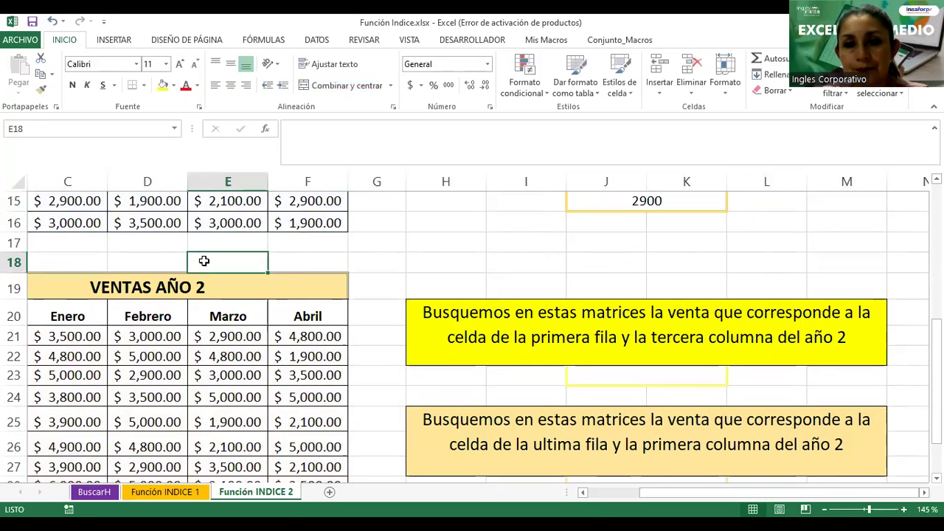
scroll(203, 262, "up", 2)
scroll(204, 262, "up", 2)
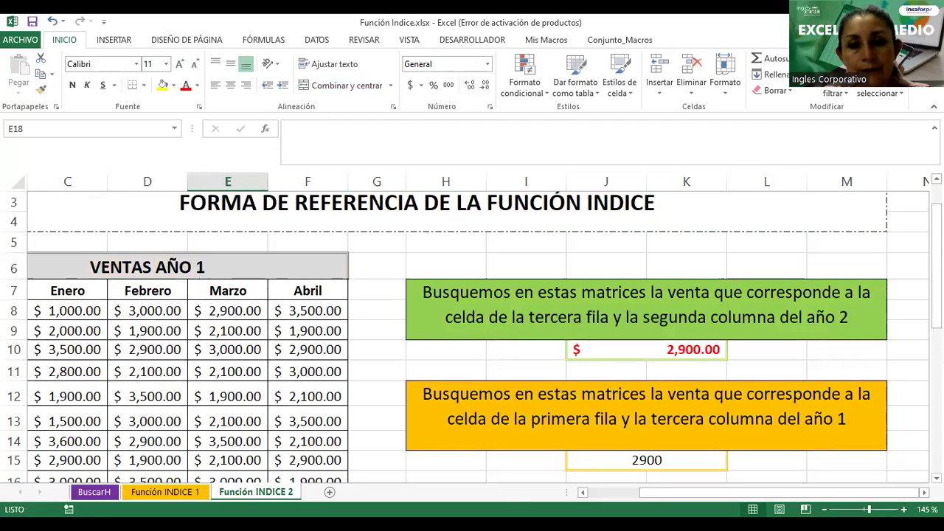
left_click_drag(638, 492, 590, 493)
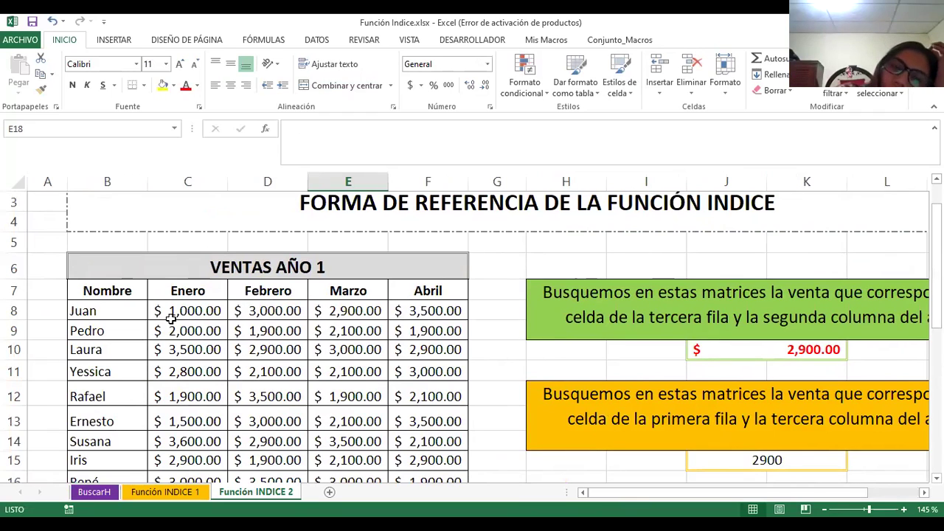
Check which cell ranges the INDICE formula in J15 references in the sales tables
double_click(767, 457)
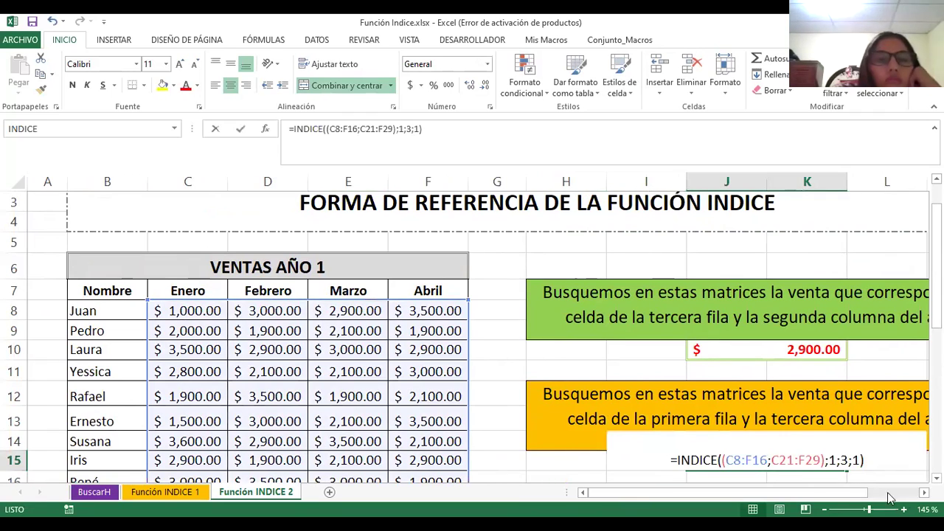
scroll(472, 332, "down", 2)
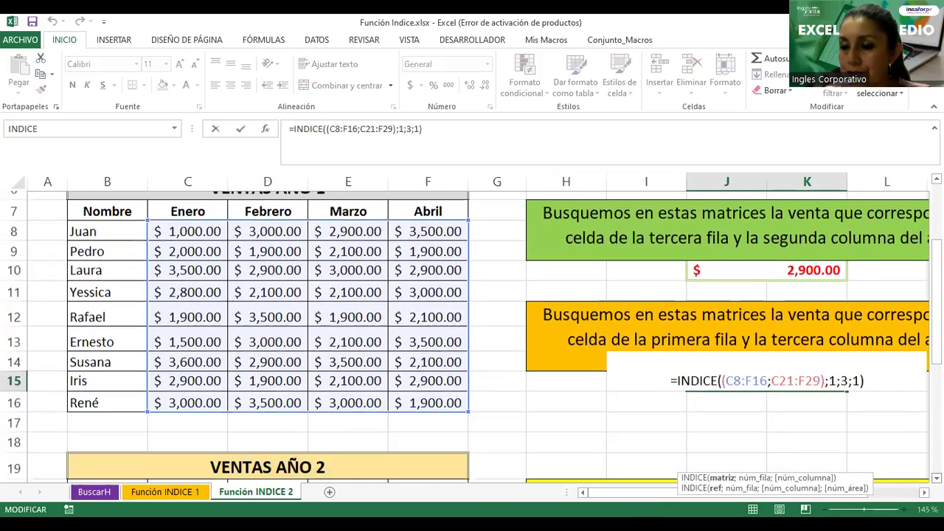
scroll(472, 332, "down", 1)
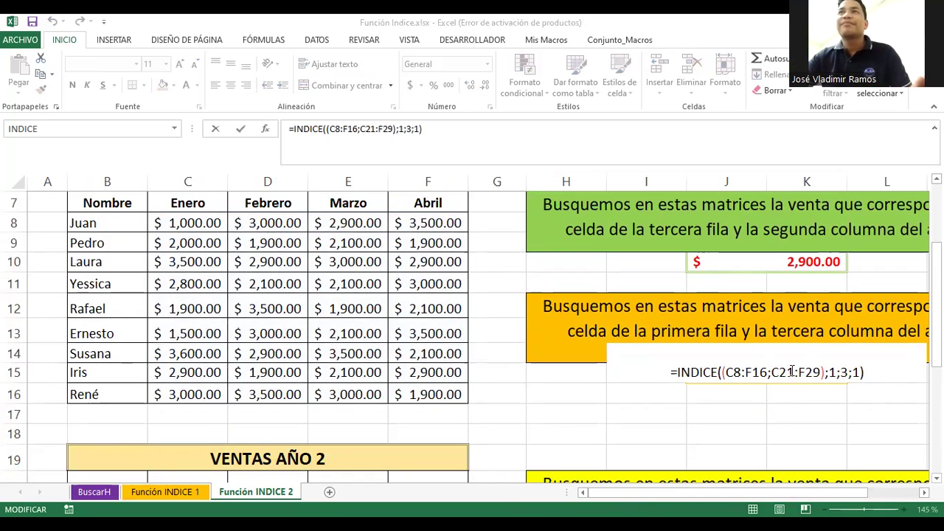
left_click(843, 421)
key("Return")
left_click(807, 367)
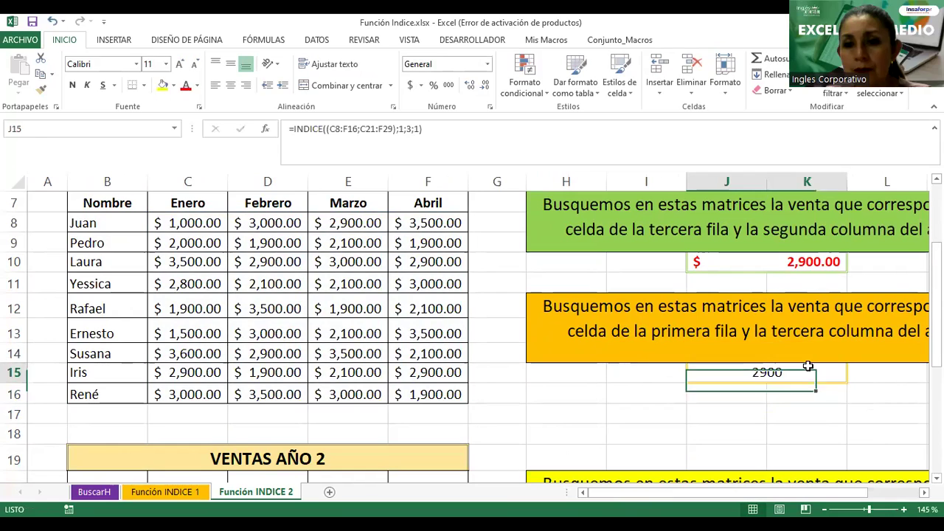
double_click(808, 367)
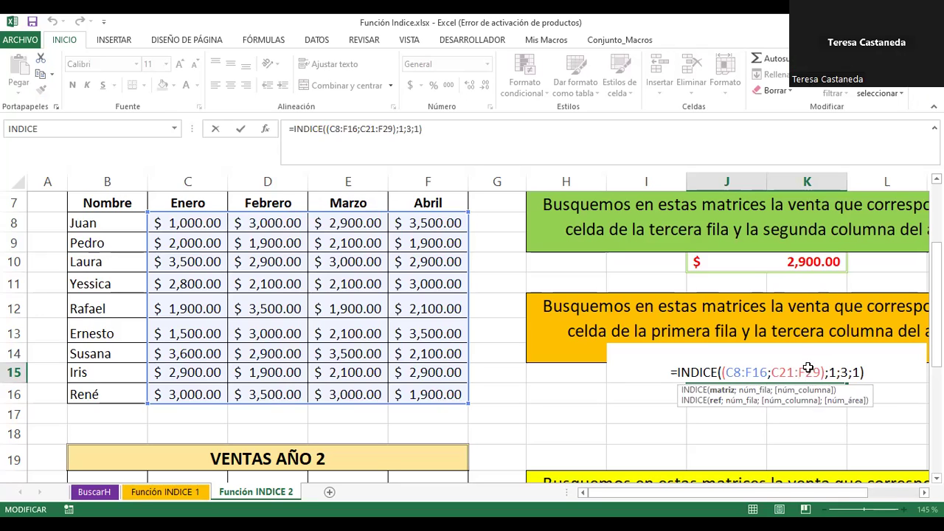
key("Return")
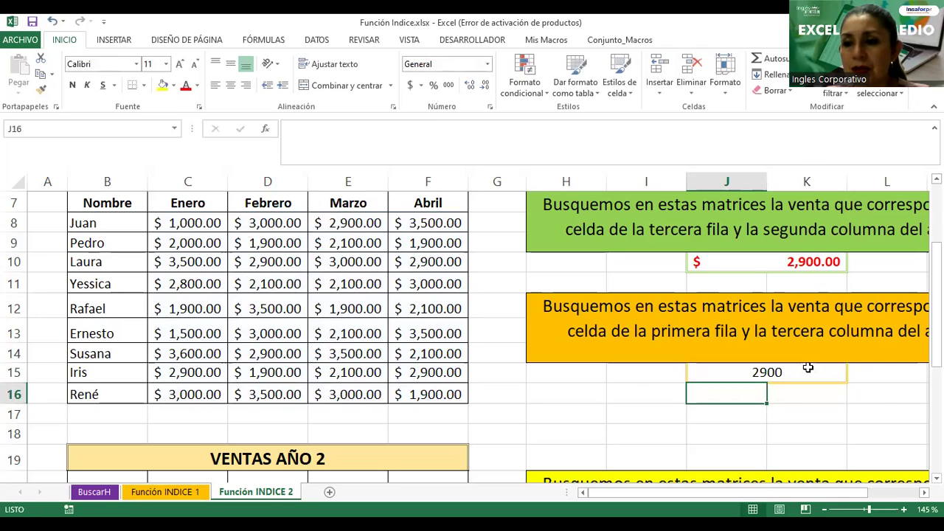
Examine the first-area reference C8:F16 inside the J15 formula, leaving the formula as it is
left_click_drag(737, 493, 795, 493)
left_click(654, 363)
double_click(652, 369)
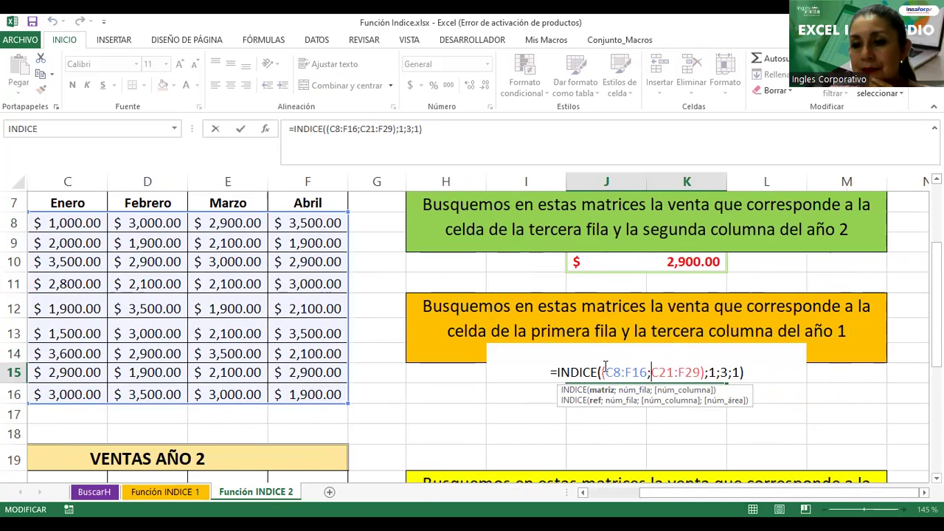
left_click_drag(605, 367, 644, 370)
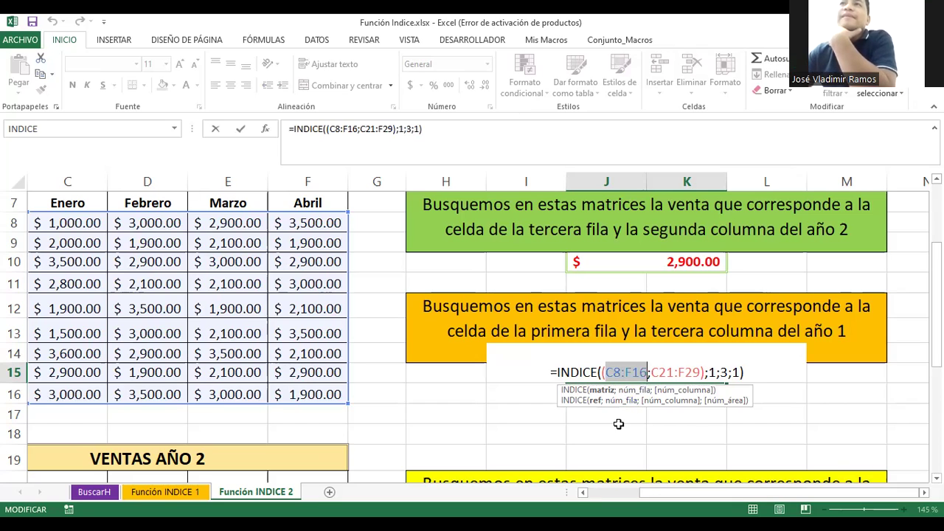
key("Return")
left_click(627, 370)
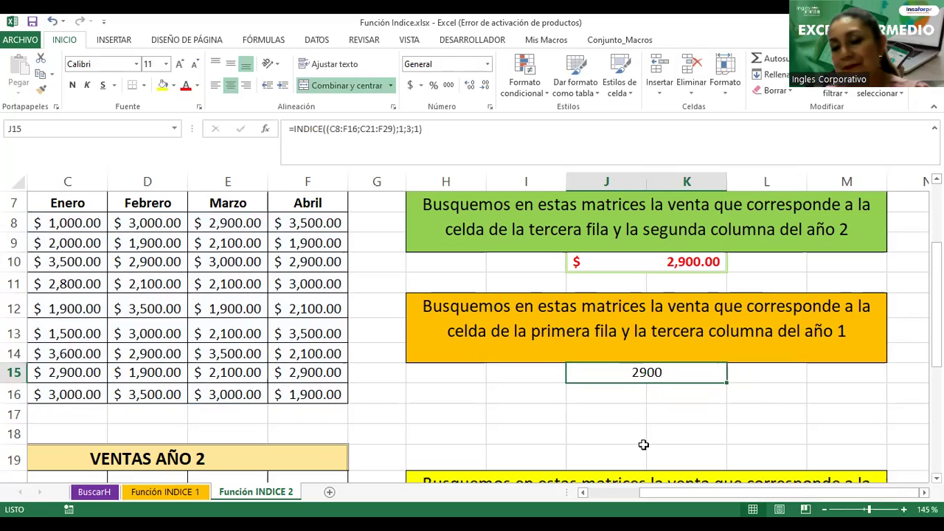
Start an INDICE formula in J23 with the VENTAS AÑO 1 data C8:F16 as the first area of a grouped reference
scroll(643, 444, "down", 4)
scroll(643, 444, "up", 1)
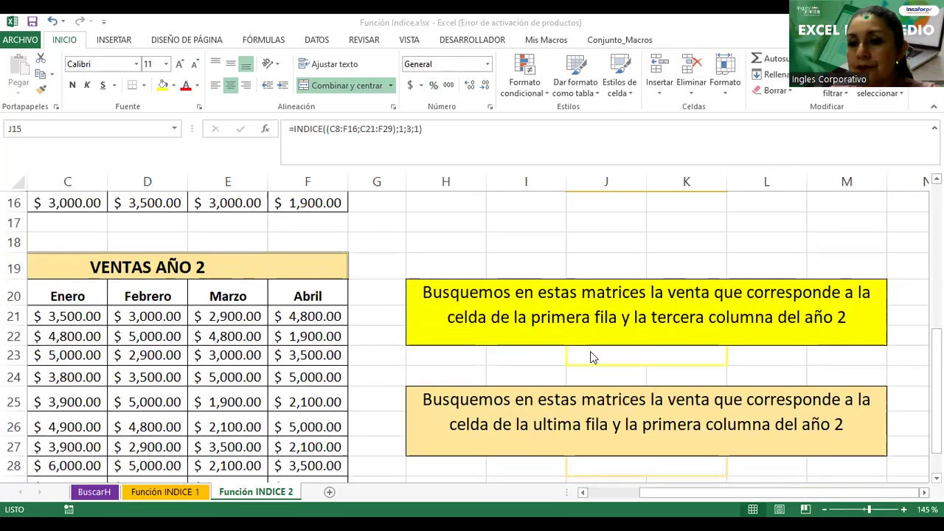
left_click(635, 356)
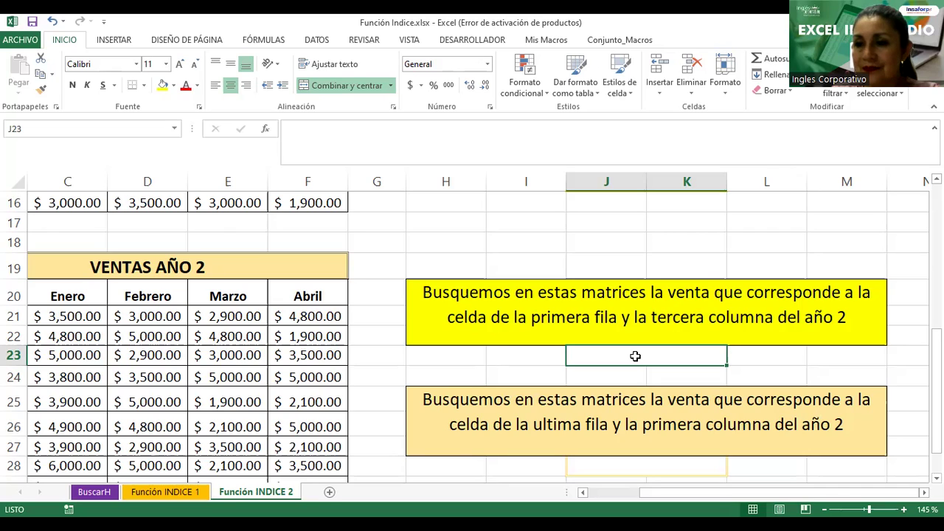
type("=")
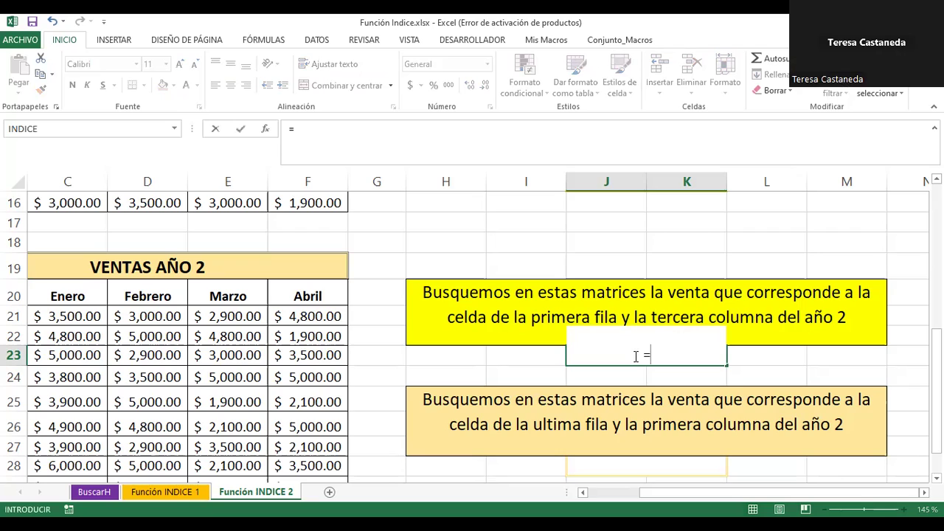
type("indice((")
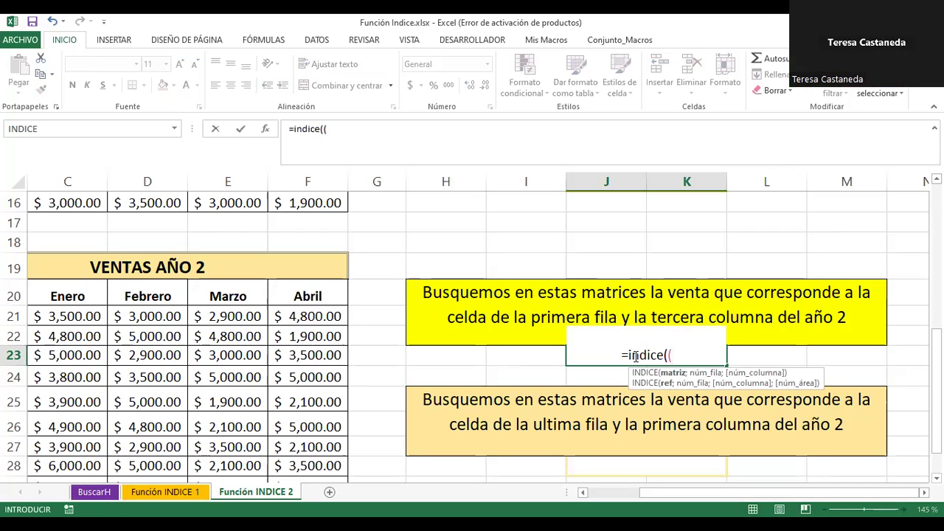
scroll(140, 256, "up", 3)
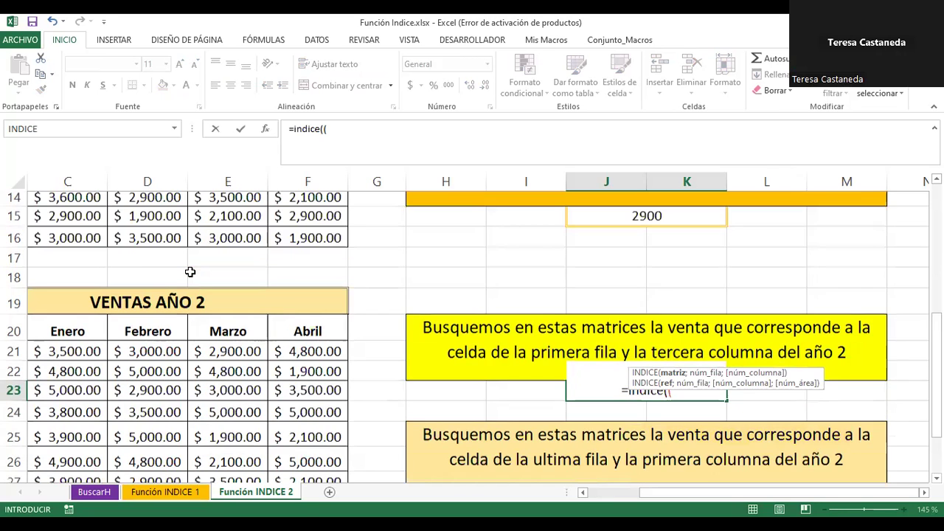
left_click_drag(67, 221, 177, 226)
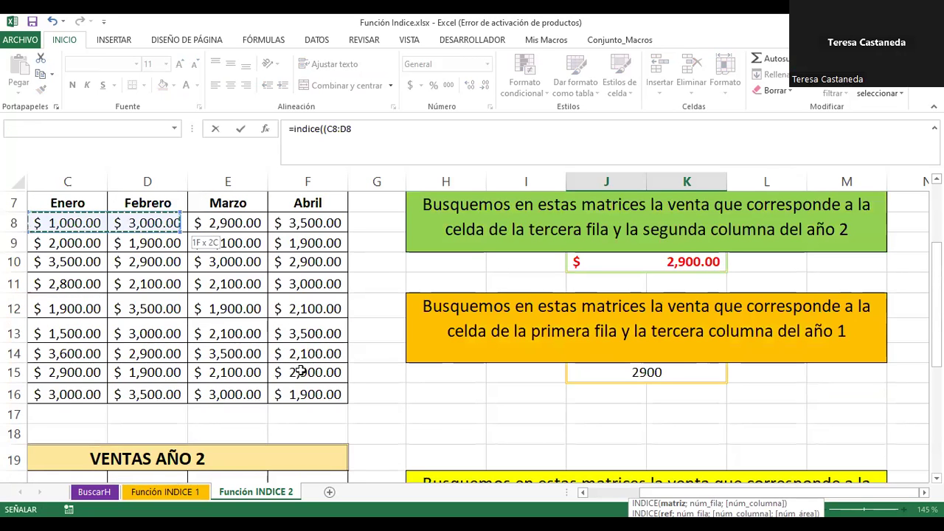
left_click_drag(301, 371, 301, 387)
scroll(696, 394, "down", 3)
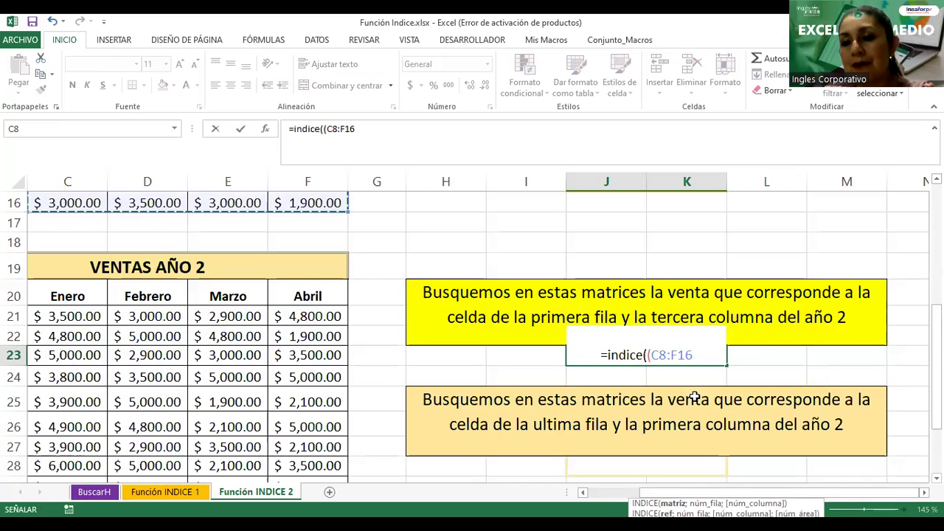
Add the VENTAS AÑO 2 data C21:F29 as the second area in the J23 formula and close the grouped reference
scroll(680, 327, "down", 2)
type(";")
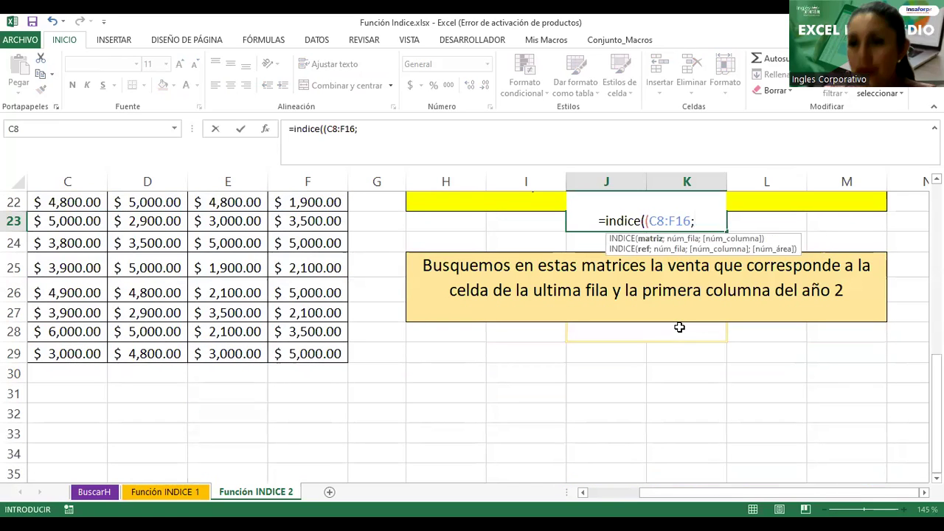
scroll(222, 259, "up", 1)
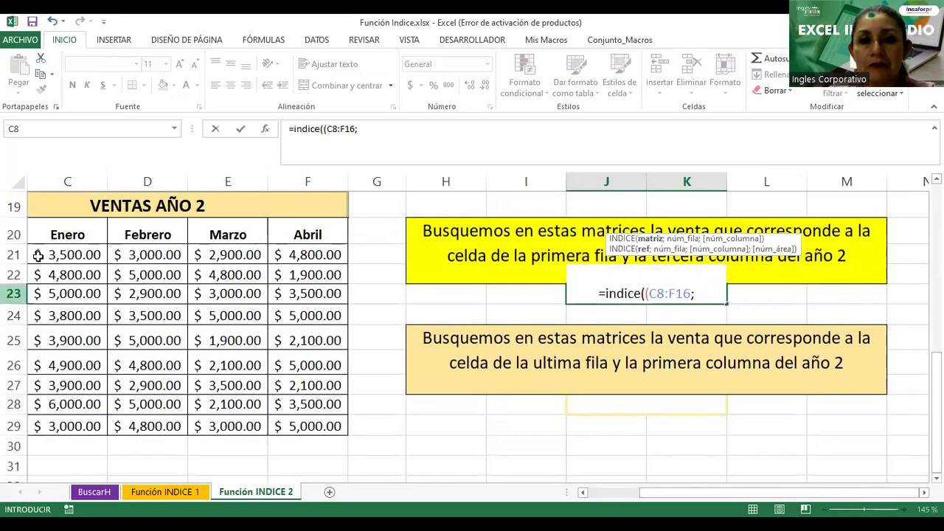
left_click(63, 254)
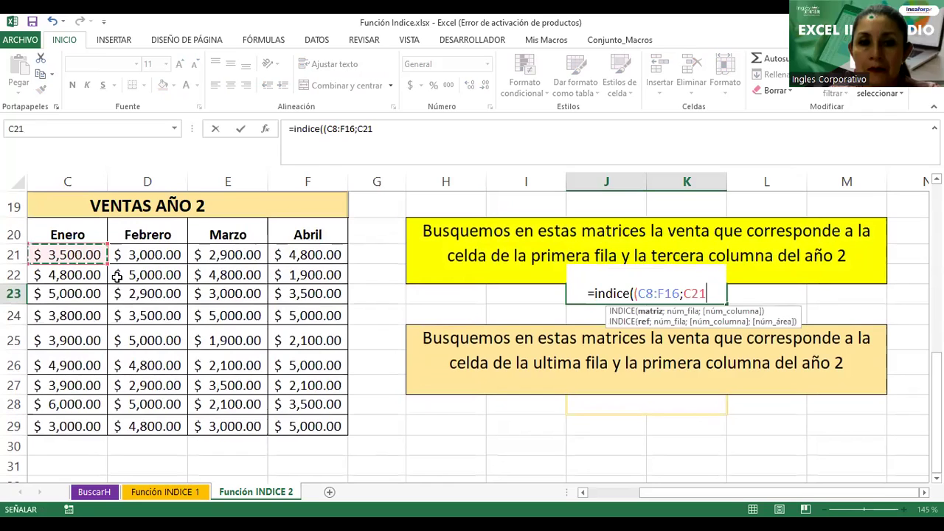
left_click(293, 429, "shift")
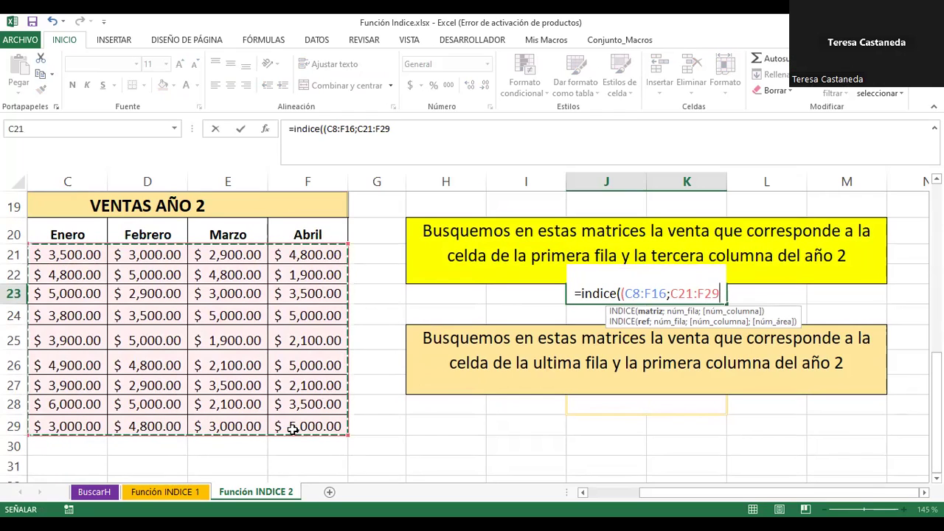
type(")")
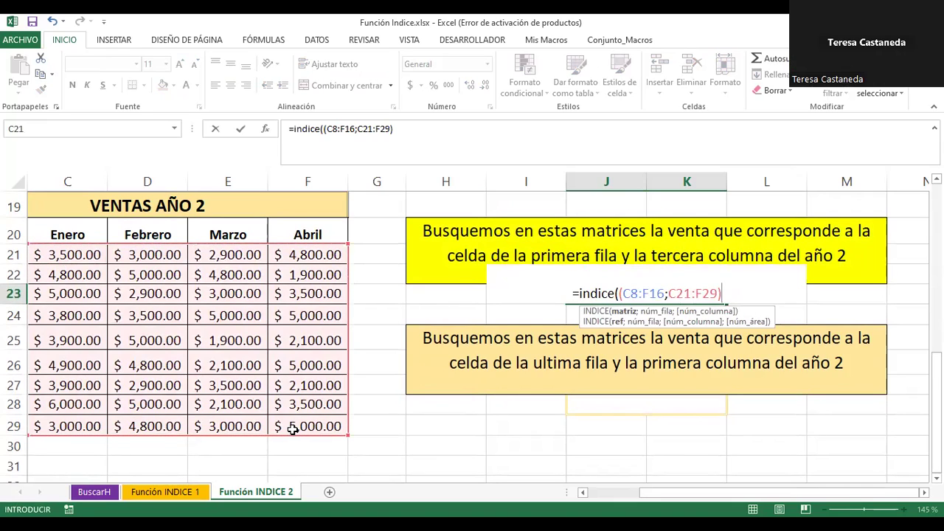
Complete the J23 INDICE formula with row 1, column 3 and area 2
type(";")
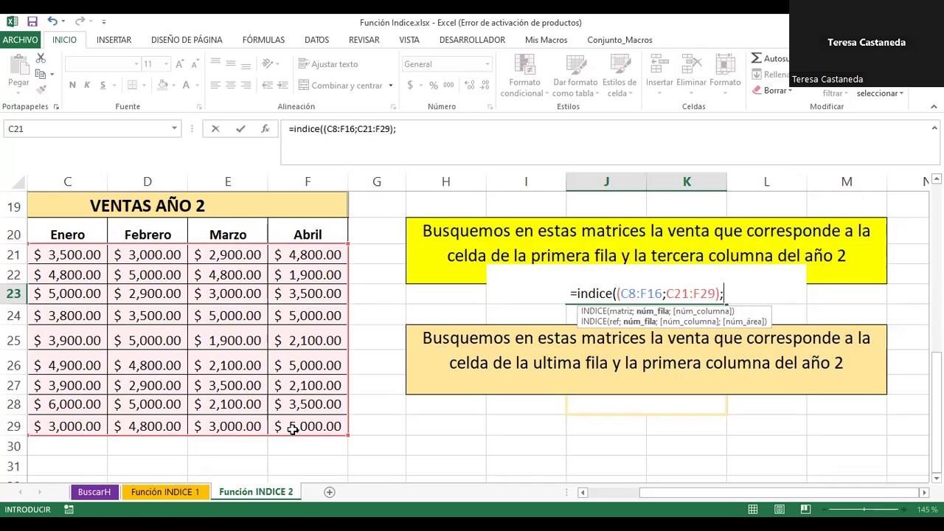
type("1")
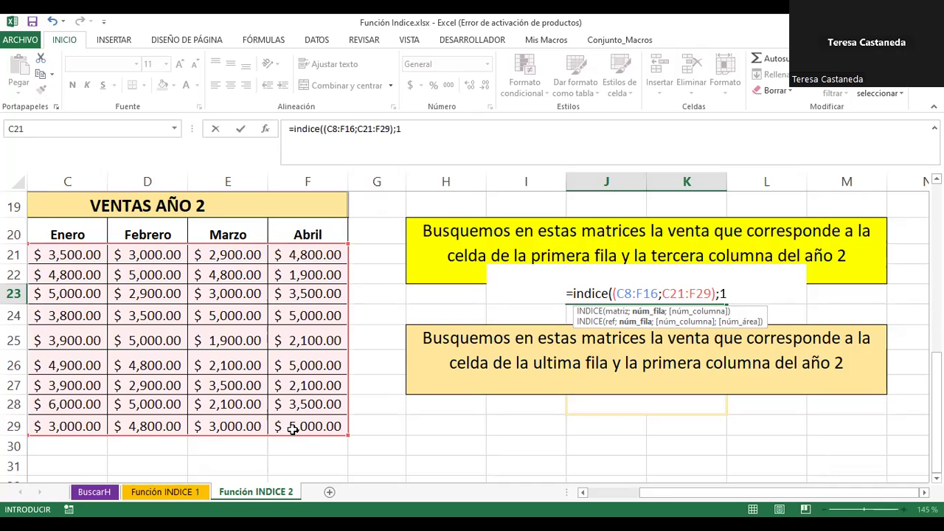
type(";")
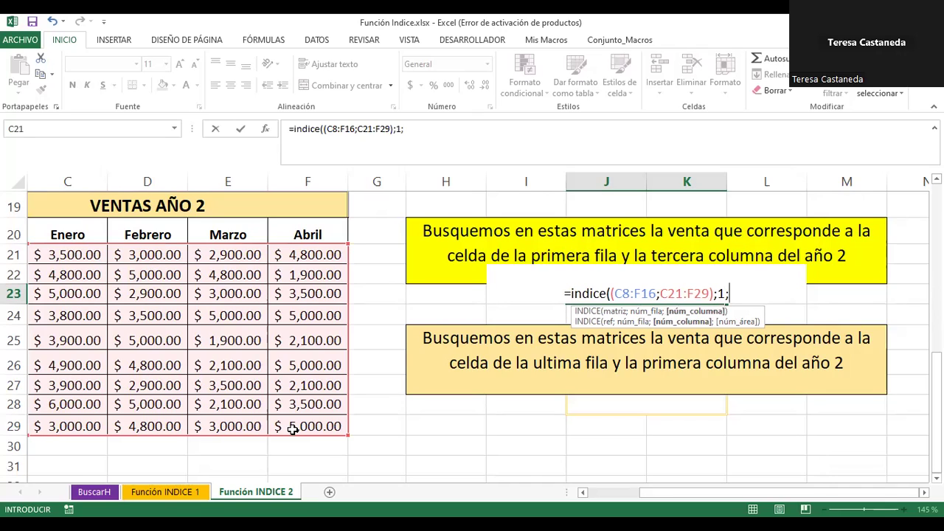
type("3;")
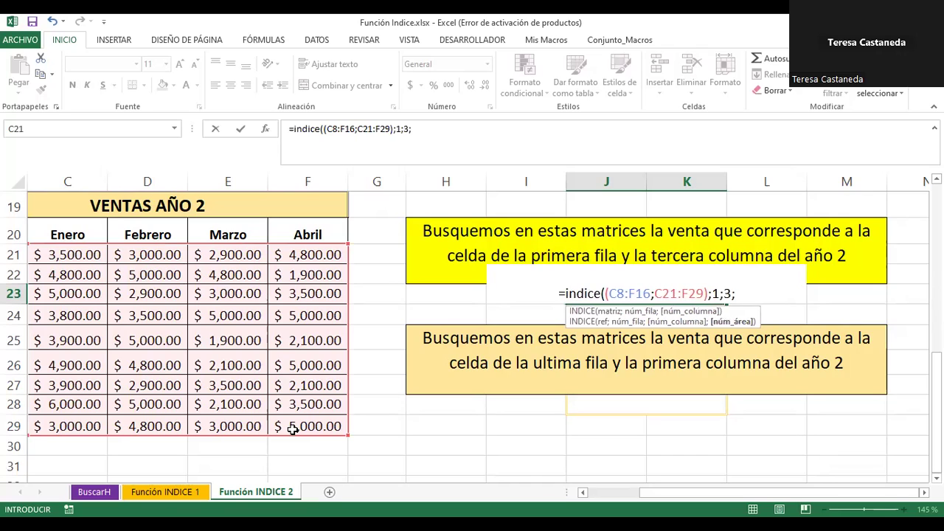
type("2)")
key("Return")
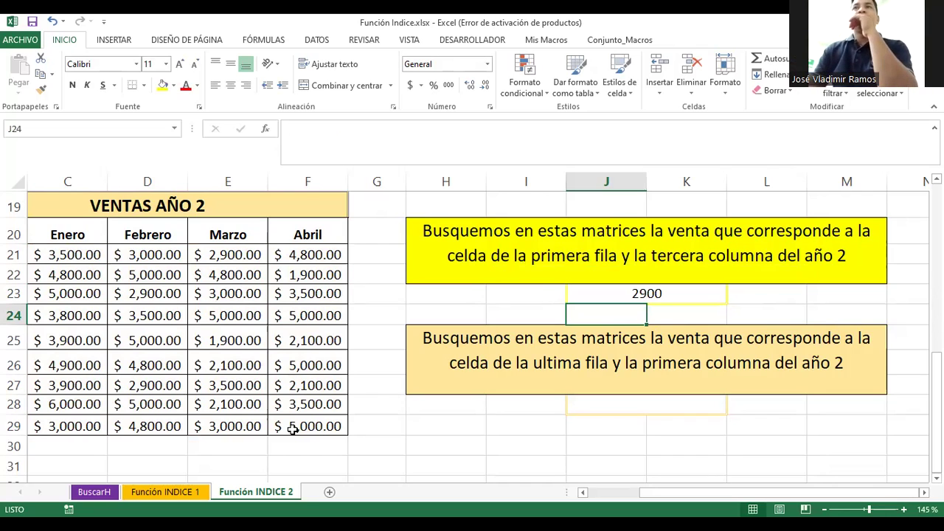
Change the row argument of the J23 INDICE formula to 5, keeping column 3 and area 2
double_click(614, 293)
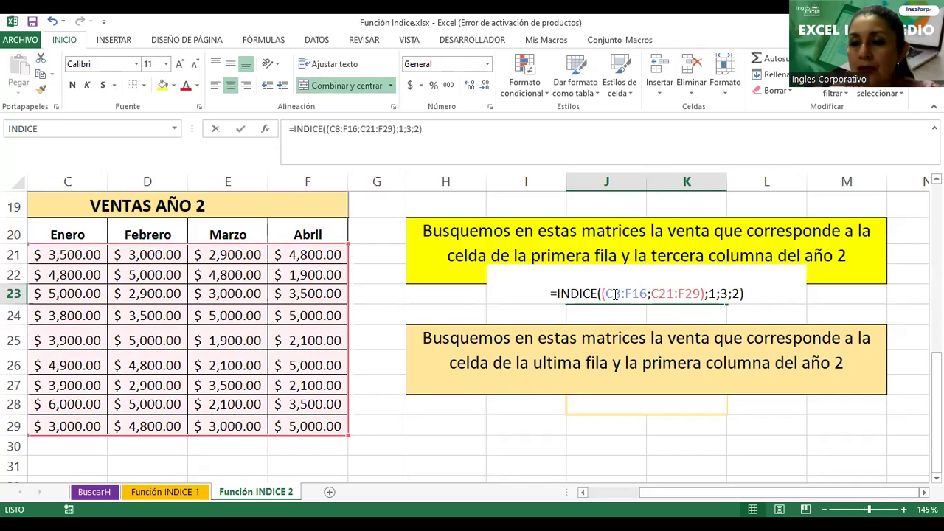
left_click(710, 295)
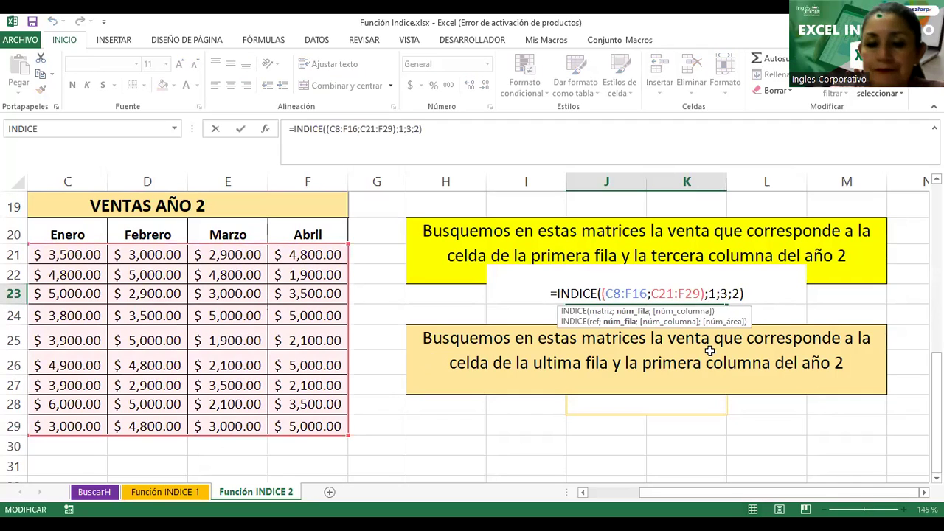
key("Delete")
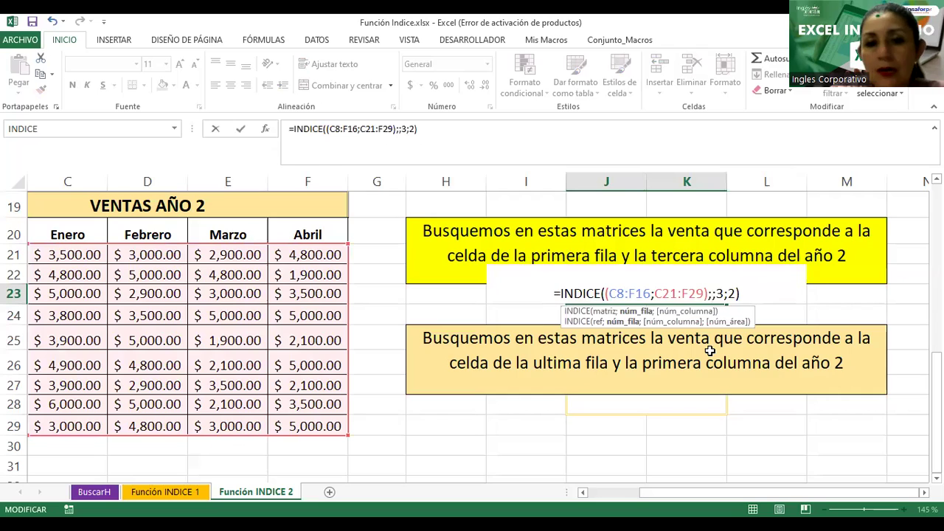
type("5")
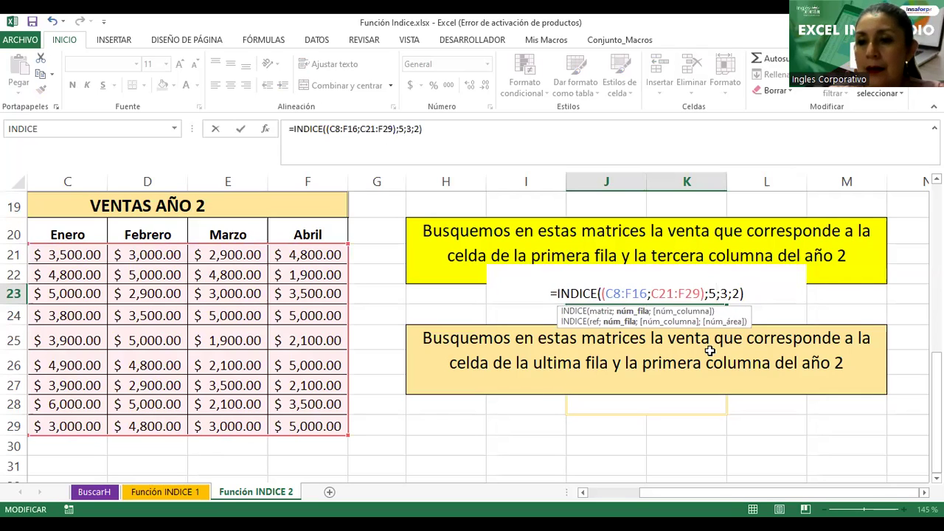
key("Return")
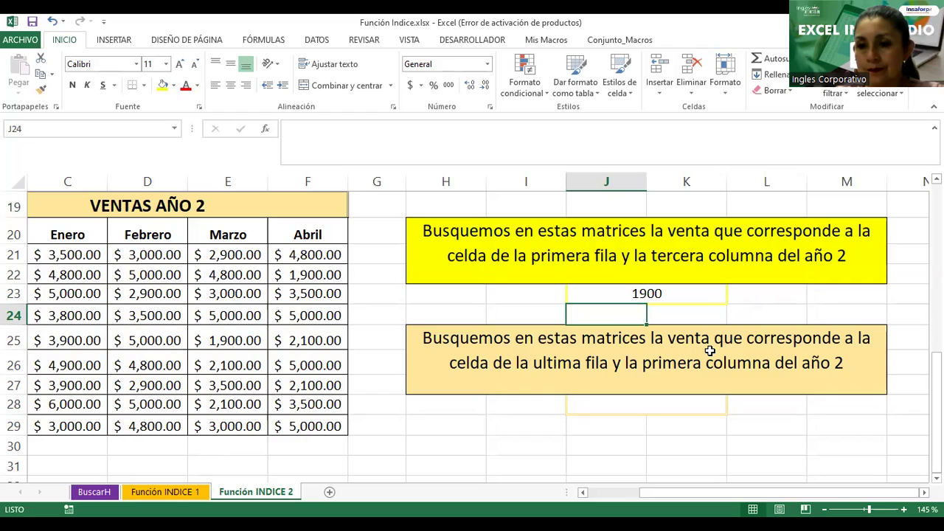
Format the J23 result as bold with the accounting number format
left_click(649, 293)
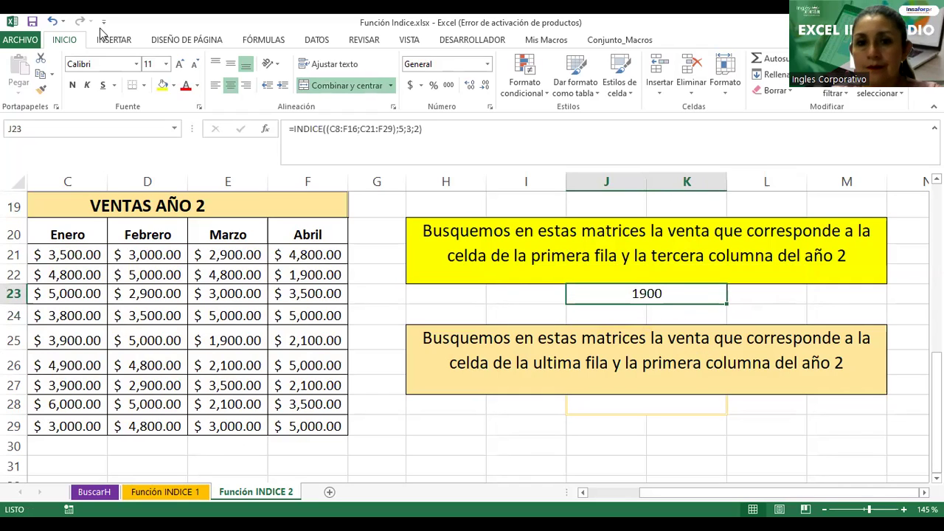
left_click(72, 85)
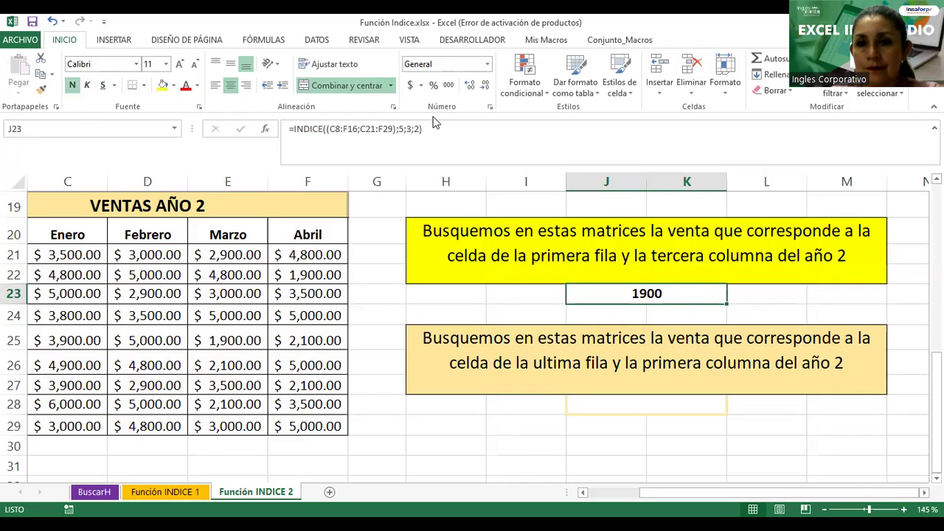
left_click(408, 85)
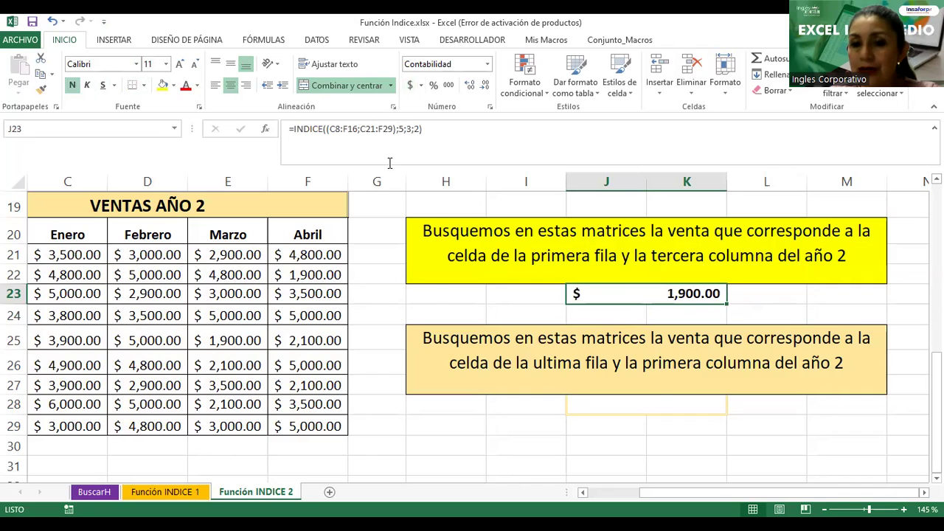
Start an INDICE formula in J28 with the VENTAS AÑO 1 data C8:F16 as the first area of a grouped reference
left_click(646, 401)
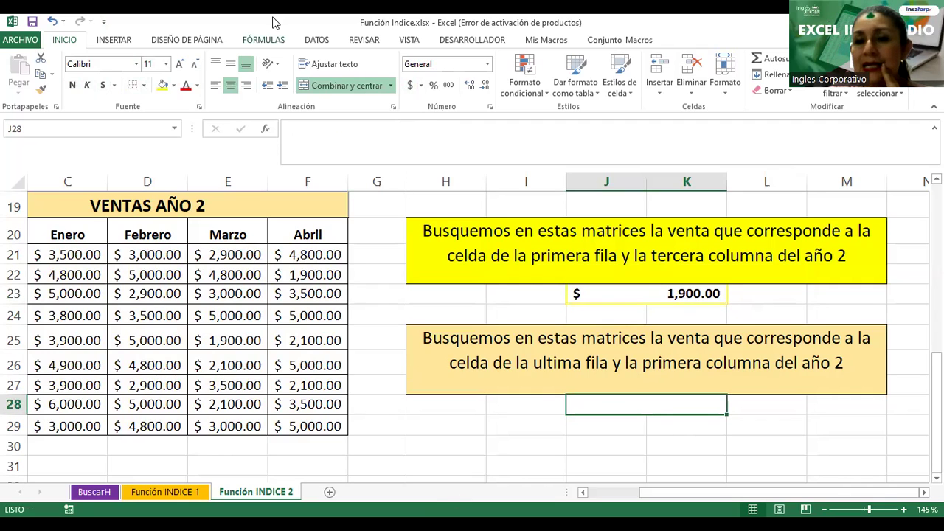
left_click(568, 124)
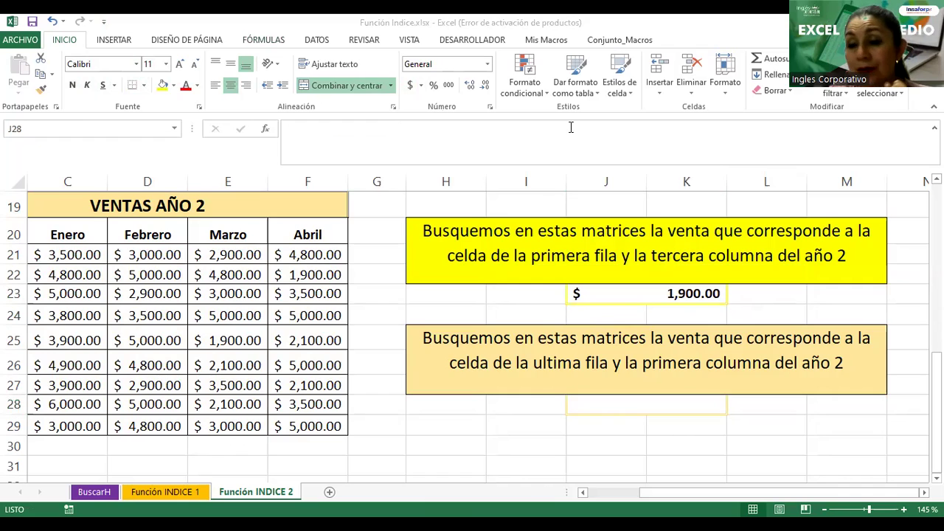
left_click(627, 407)
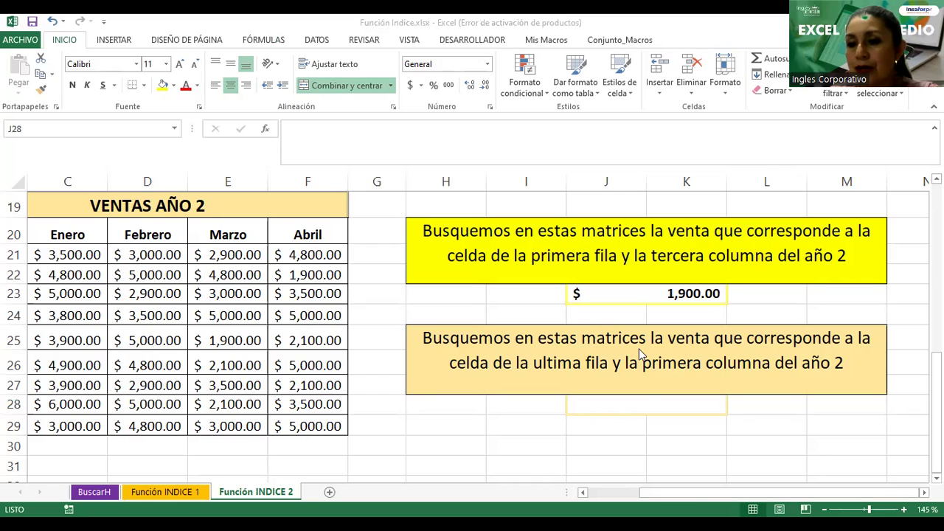
left_click(647, 401)
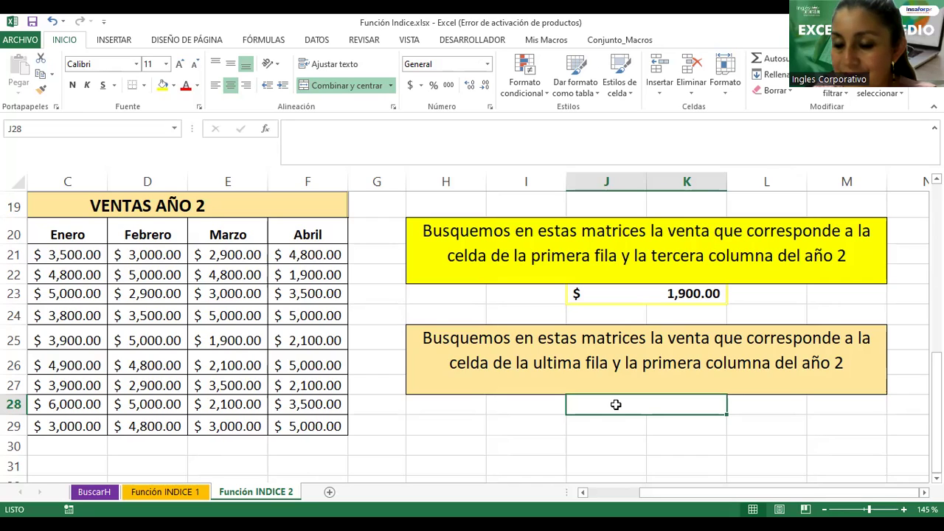
type("=")
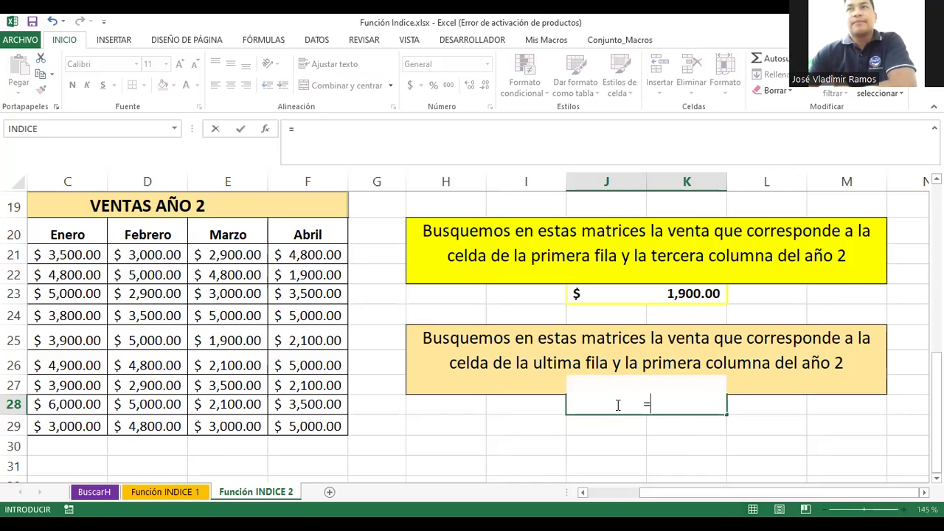
type("indice((")
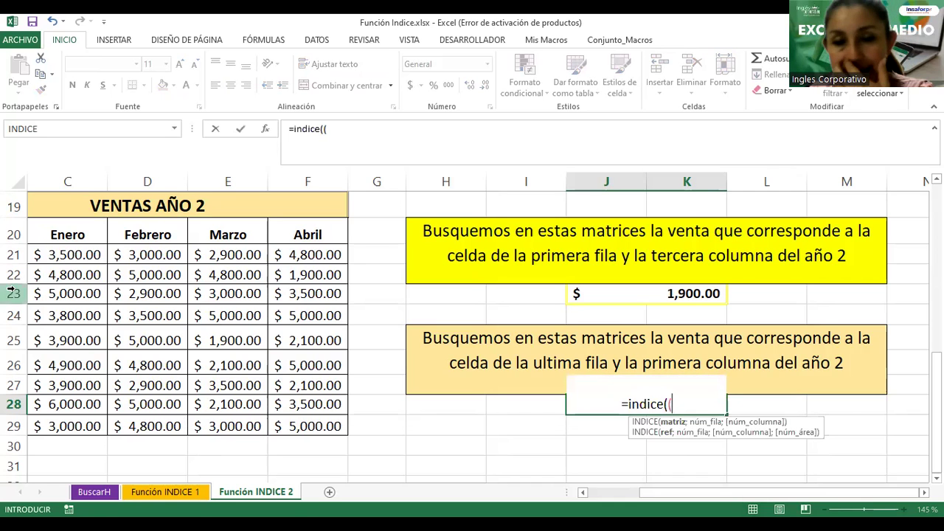
scroll(65, 295, "up", 5)
left_click(65, 290)
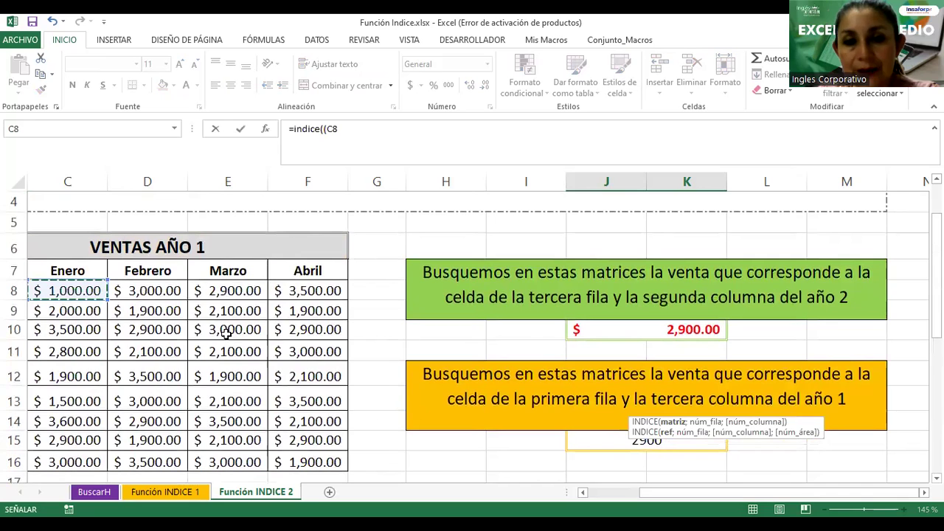
scroll(539, 436, "down", 6)
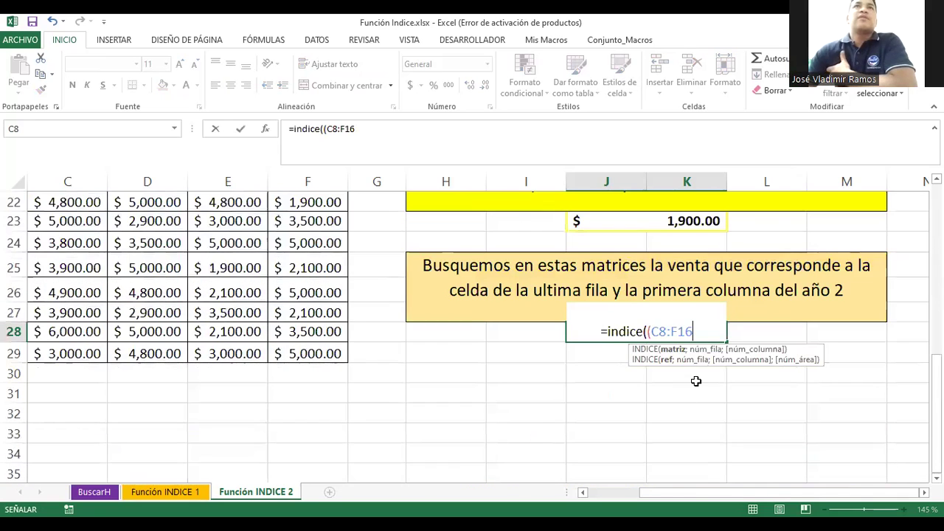
Add the VENTAS AÑO 2 data C21:F29 as the second area and close the grouped reference in the J28 formula
type(";")
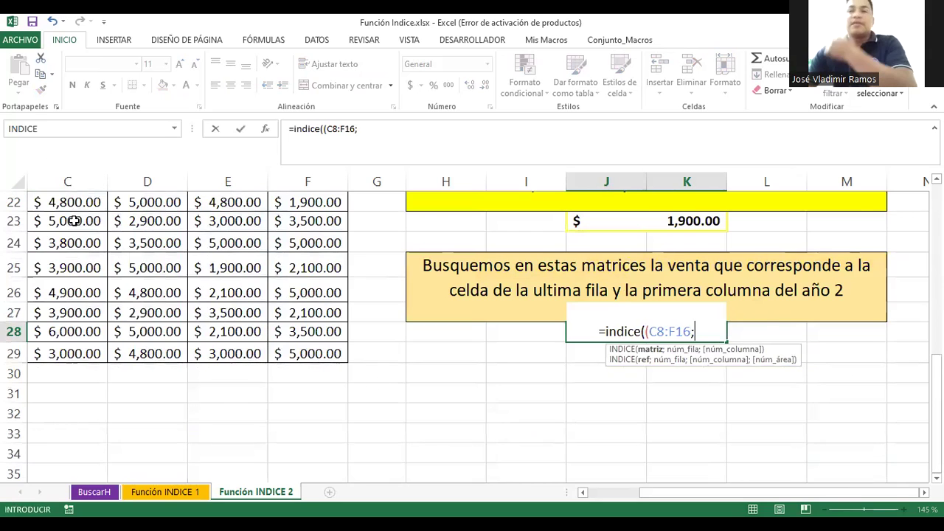
scroll(70, 216, "up", 1)
left_click(67, 254)
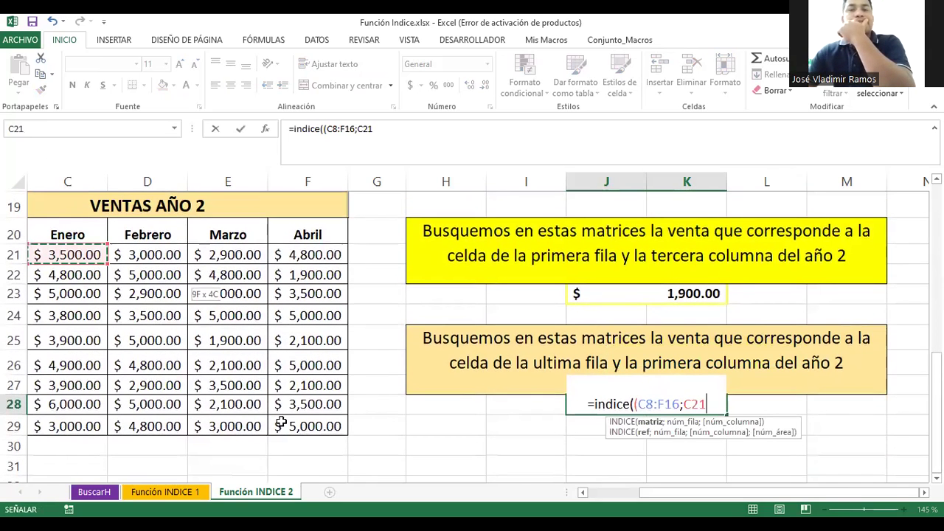
type(":F29")
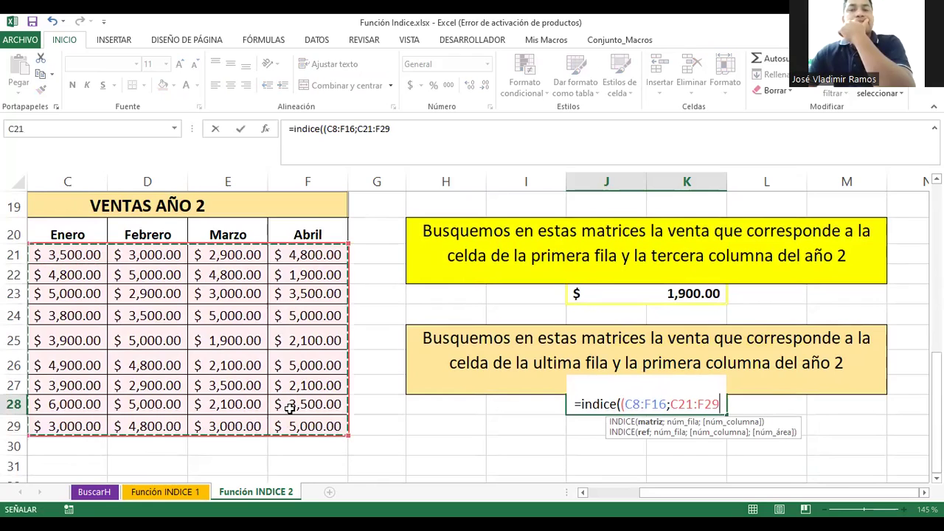
type(")")
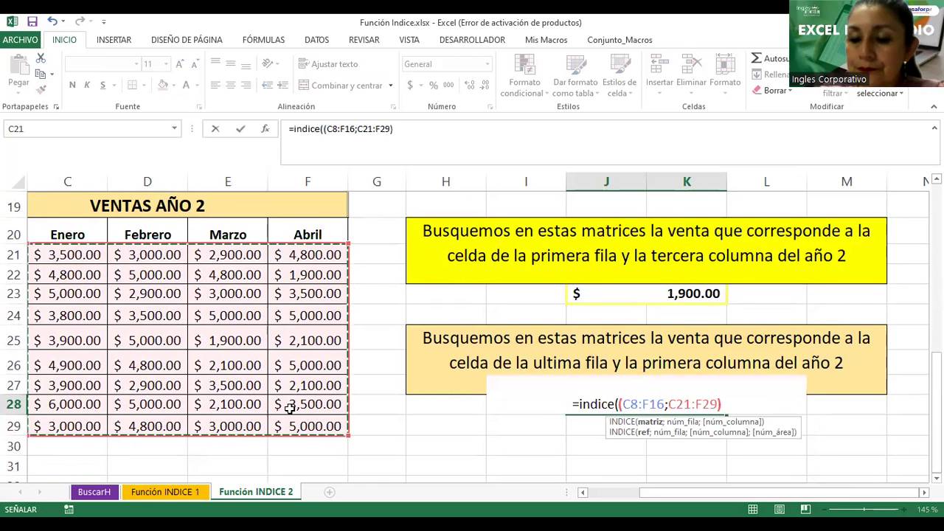
type(";")
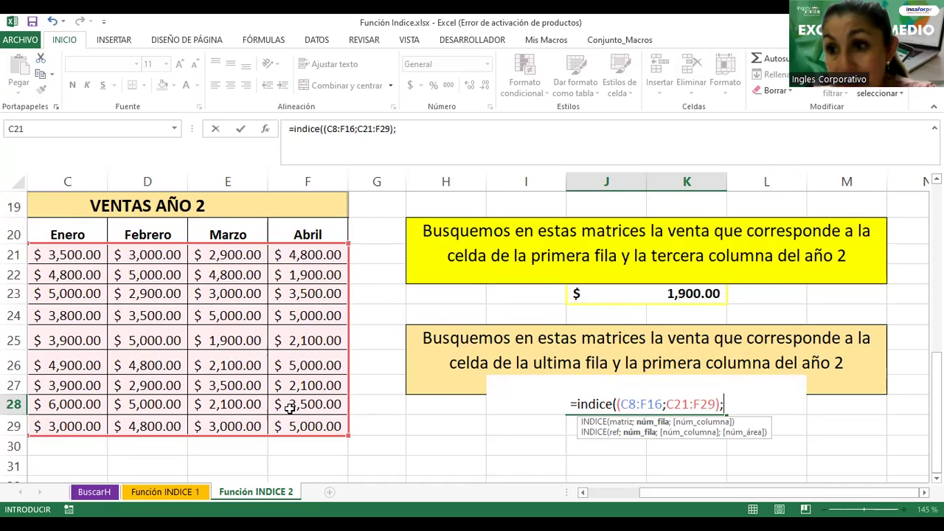
Complete the J28 INDICE formula with row 9, column 1 and area 2
scroll(379, 379, "down", 1)
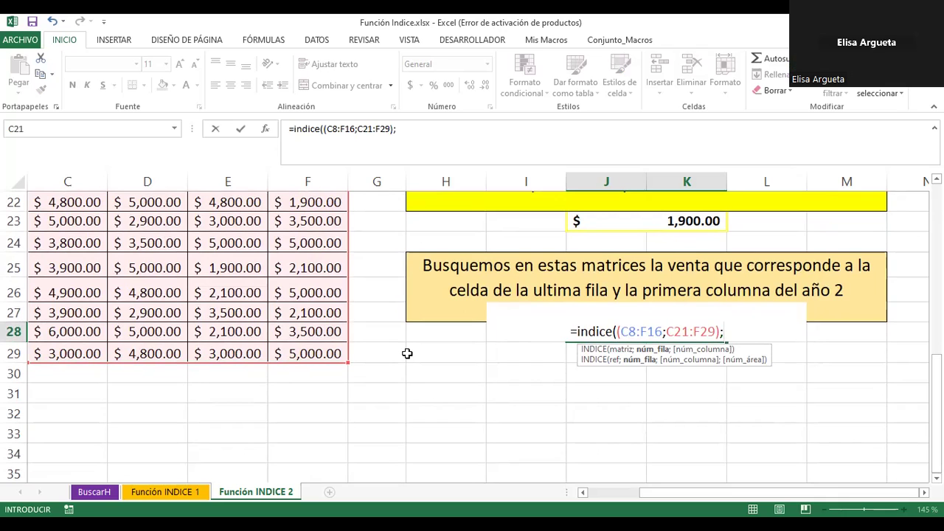
left_click_drag(648, 491, 577, 474)
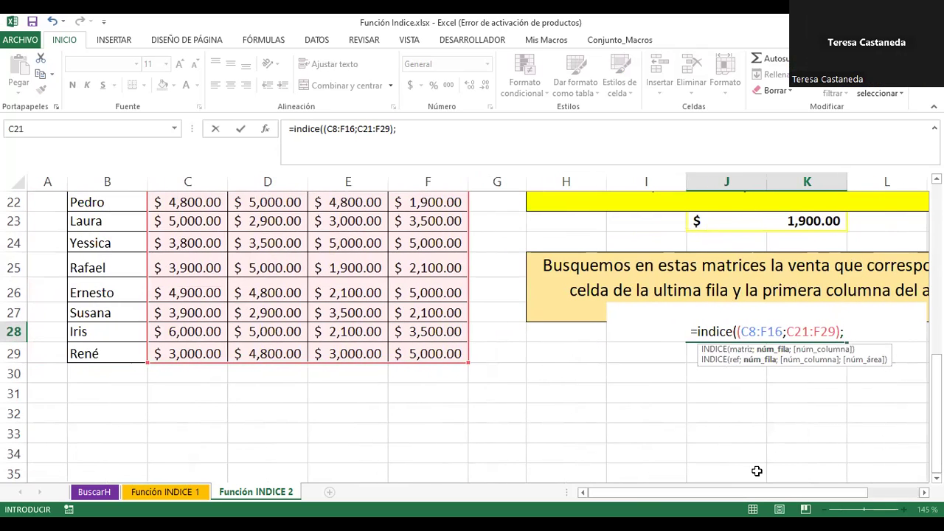
type("9")
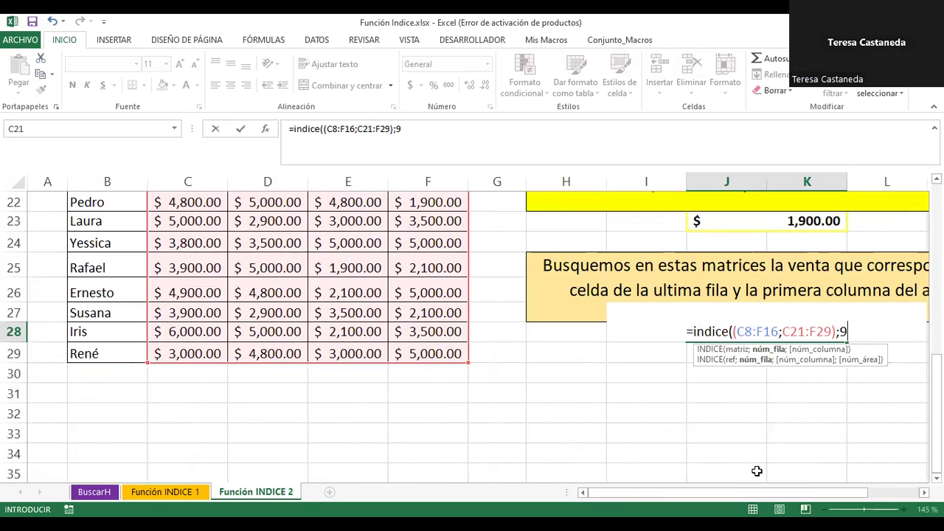
type(";")
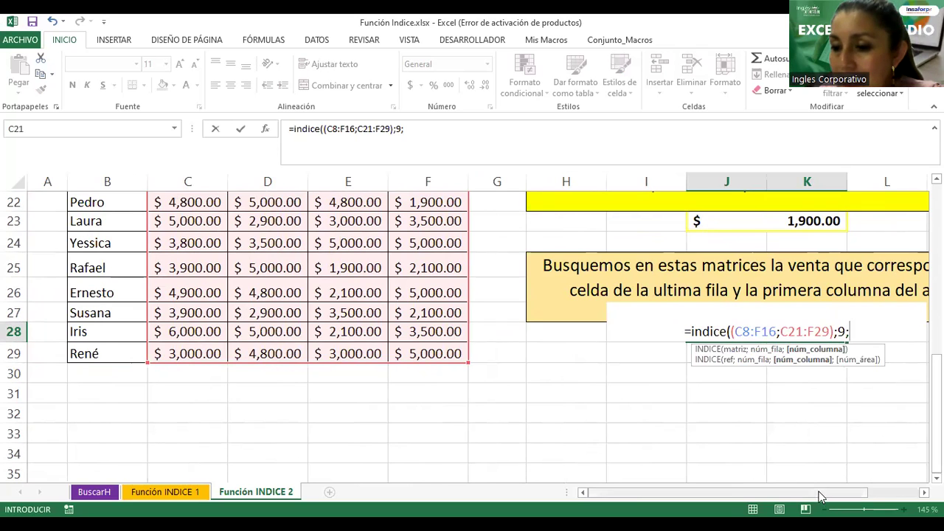
left_click_drag(835, 492, 887, 495)
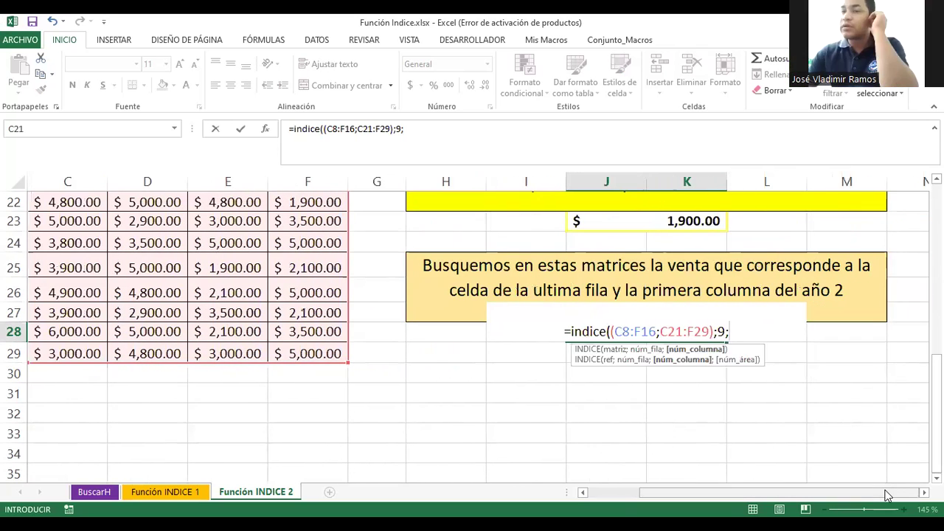
type("1;")
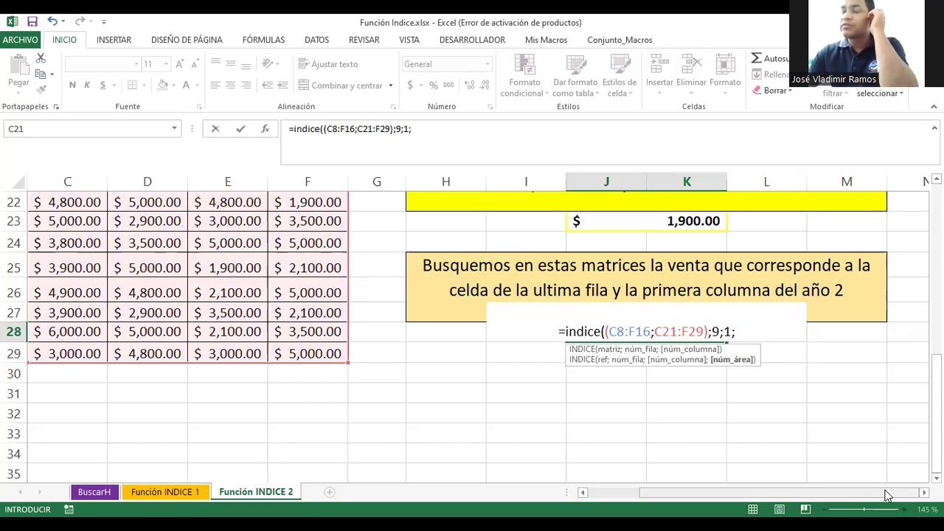
type("2)")
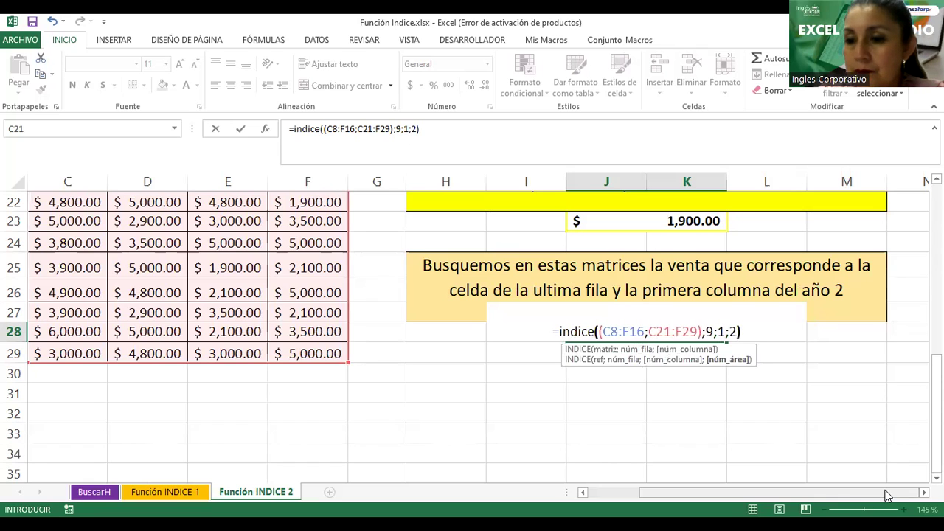
key("Return")
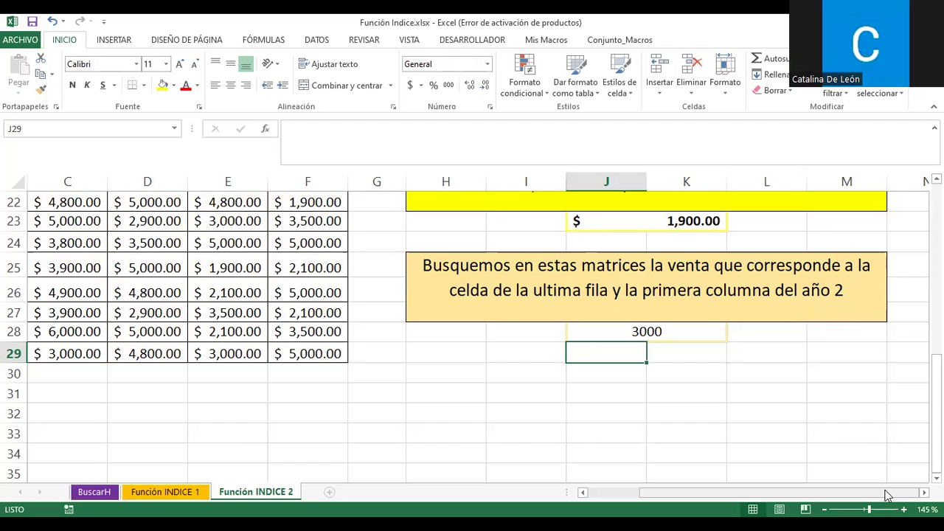
Format the J28 result as bold italic with the accounting number format
left_click(641, 332)
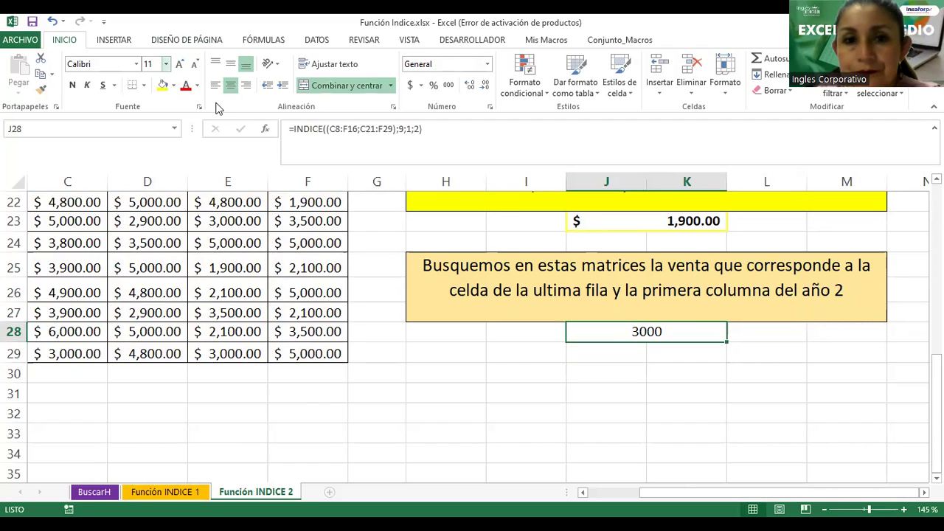
left_click(72, 85)
left_click(85, 85)
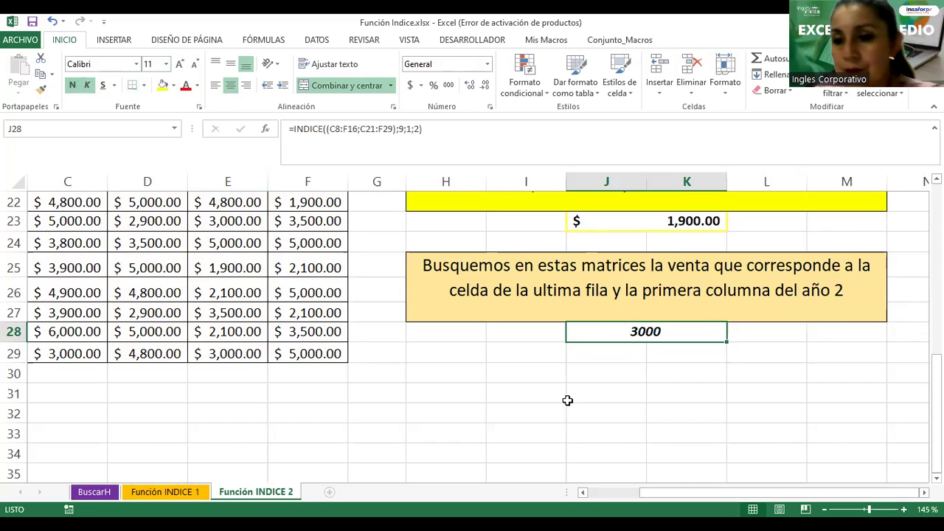
left_click(410, 86)
left_click(634, 391)
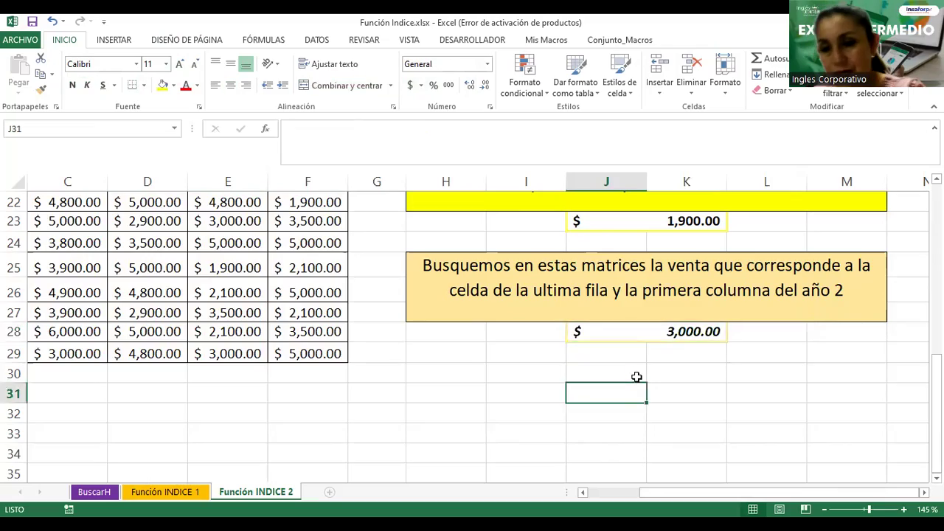
Copy the formatting of the J10 result to the J15 result with Format Painter
scroll(637, 377, "down", 3, "ctrl")
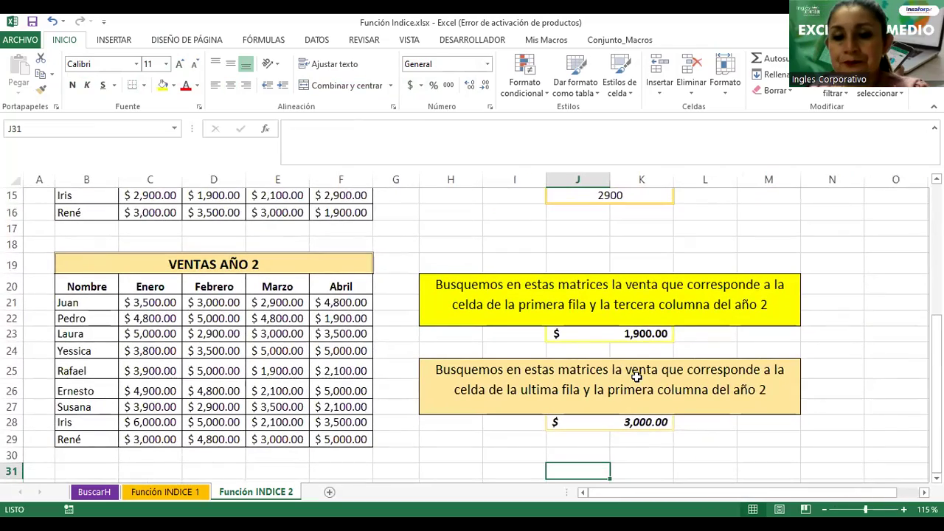
scroll(637, 377, "up", 5)
scroll(636, 376, "down", 3, "ctrl")
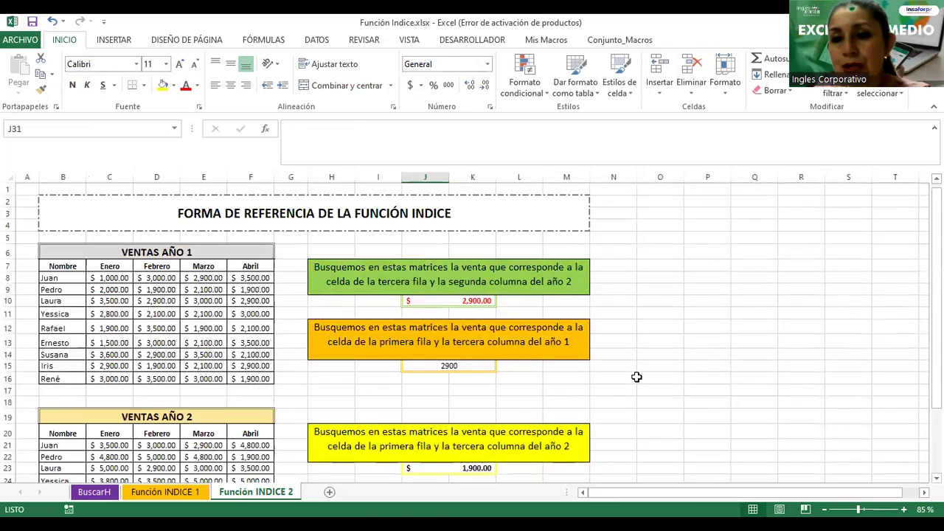
left_click(447, 300)
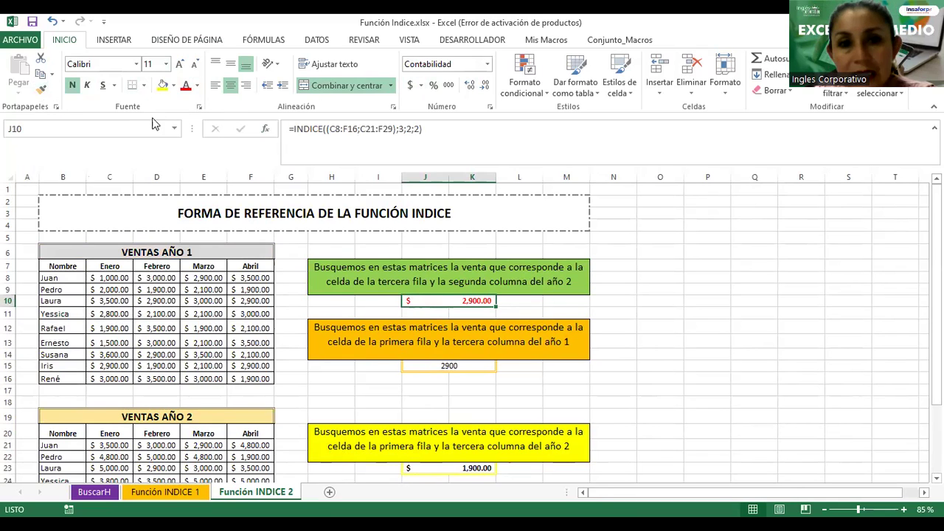
left_click(42, 92)
scroll(384, 380, "down", 2)
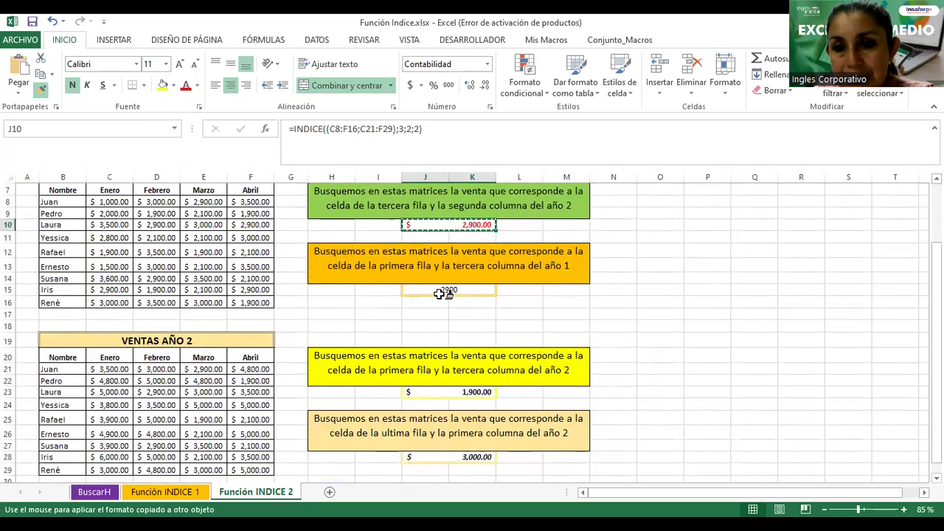
left_click(442, 291)
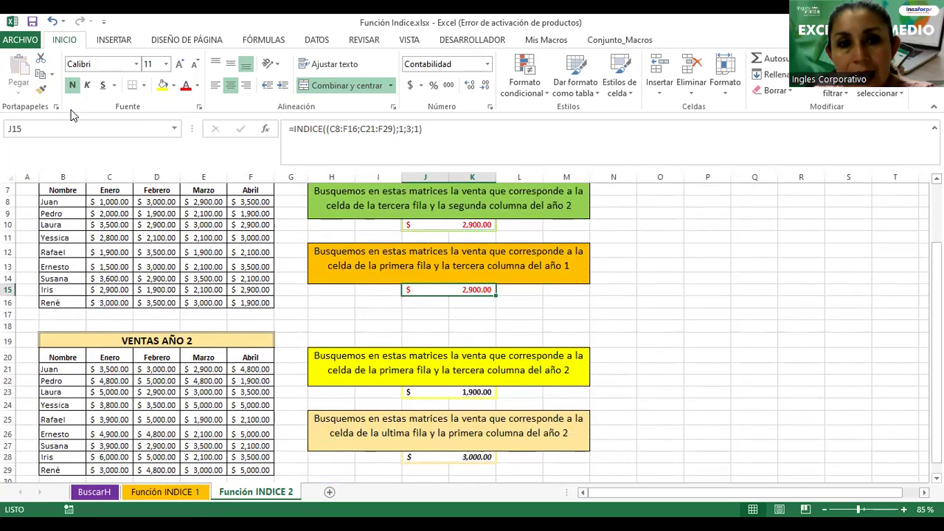
Copy the formatting of J15 to the J23 and J28 results with Format Painter
left_click(42, 89)
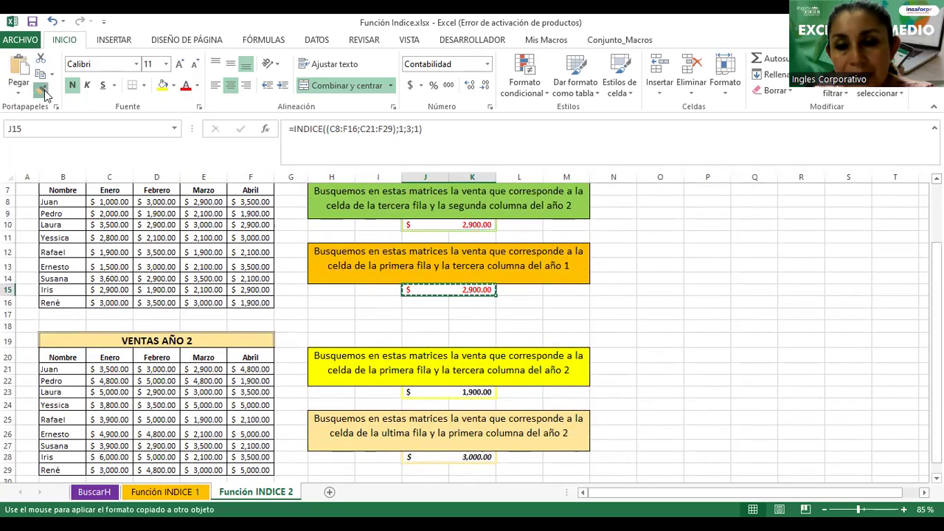
left_click(449, 387)
left_click(446, 457)
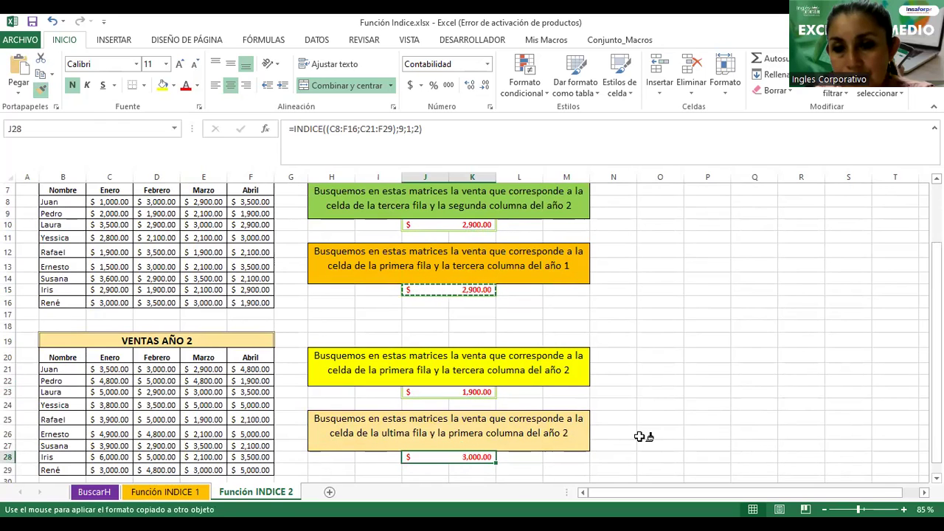
key("Escape")
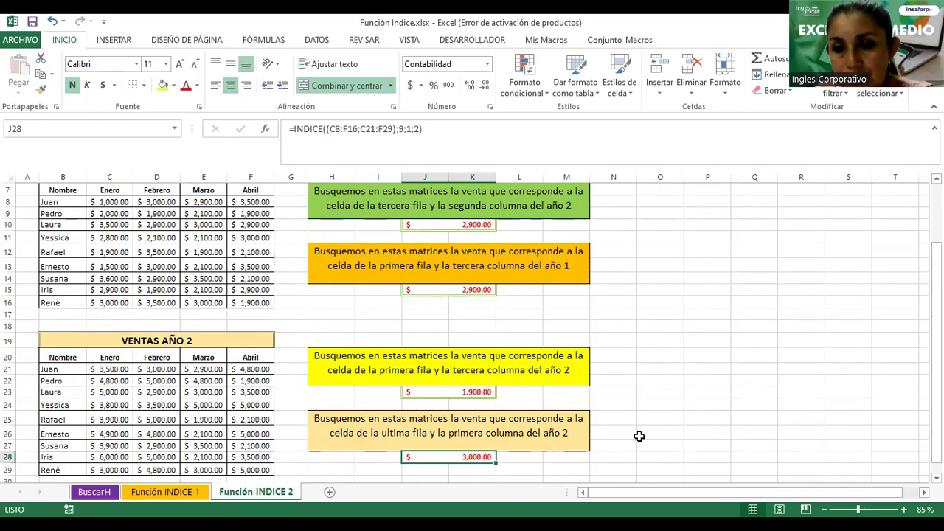
left_click(661, 312)
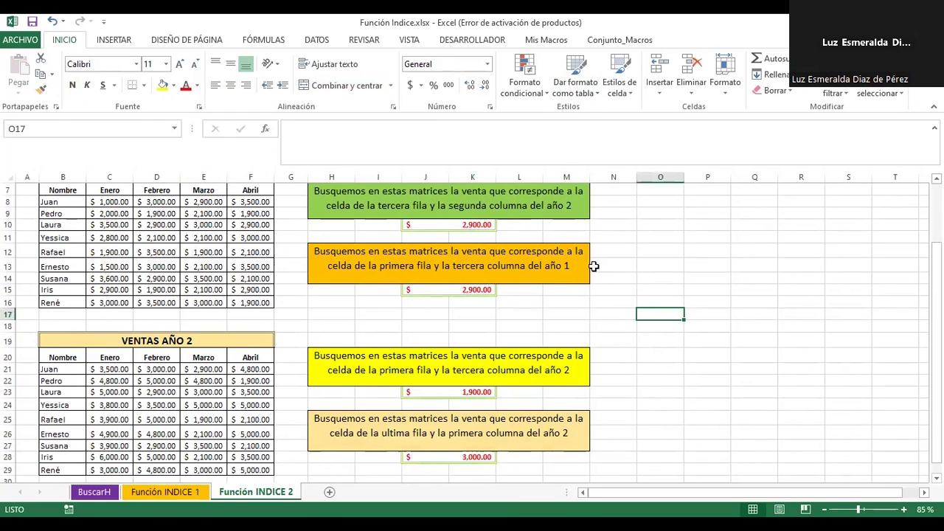
Examine the J28 INDICE formula, checking its grouped areas and its row and column arguments, without editing it
scroll(489, 387, "down", 3)
scroll(517, 347, "up", 2, "ctrl")
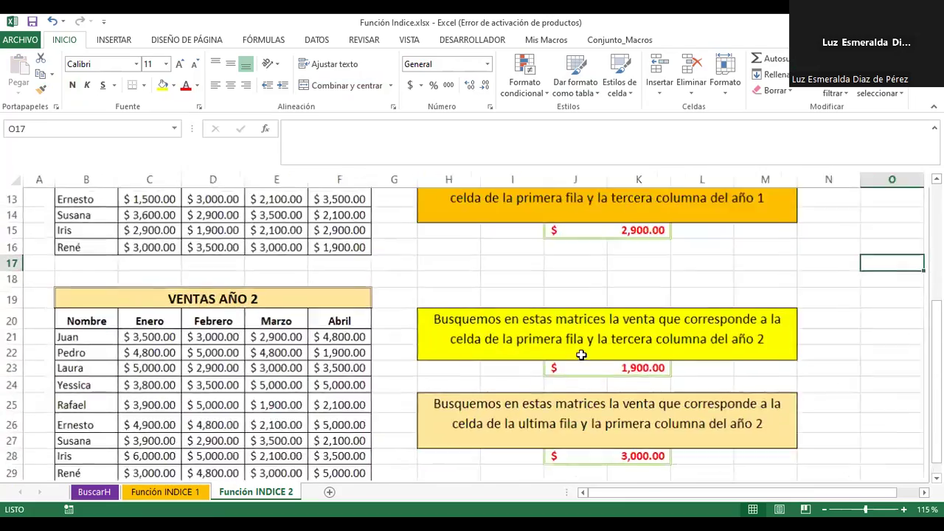
scroll(582, 355, "up", 4, "ctrl")
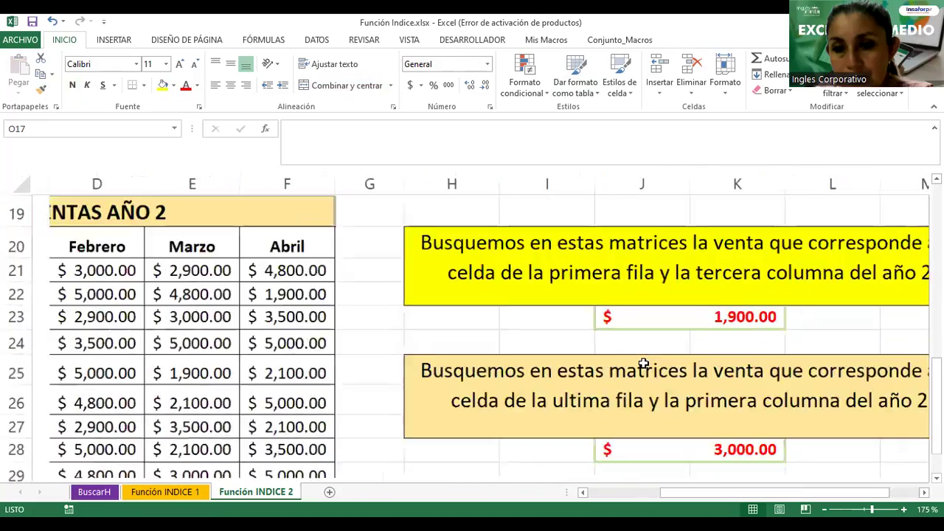
scroll(708, 369, "down", 1)
double_click(719, 365)
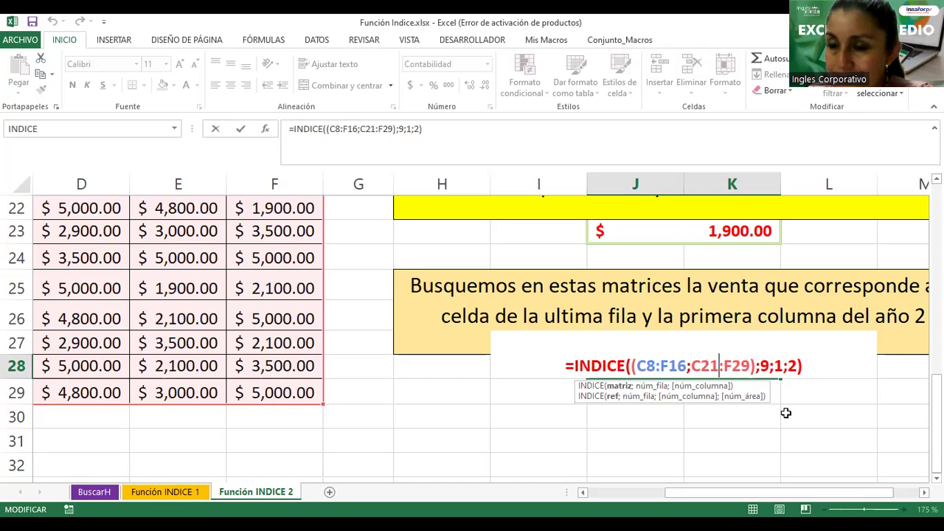
left_click_drag(760, 366, 785, 363)
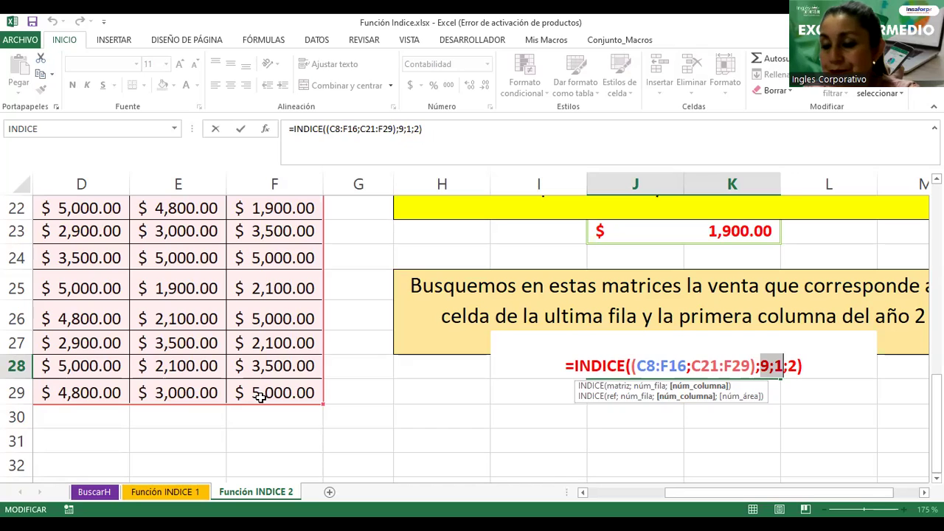
key("Return")
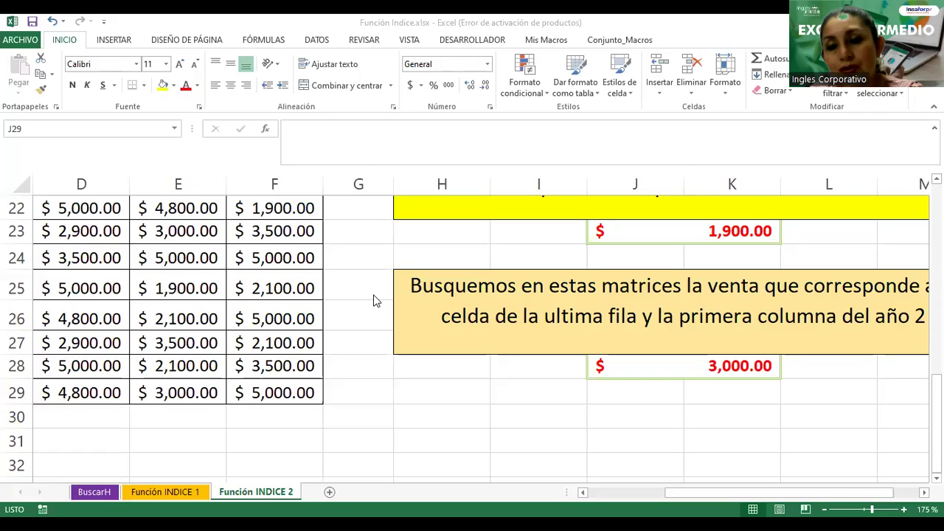
left_click(348, 292)
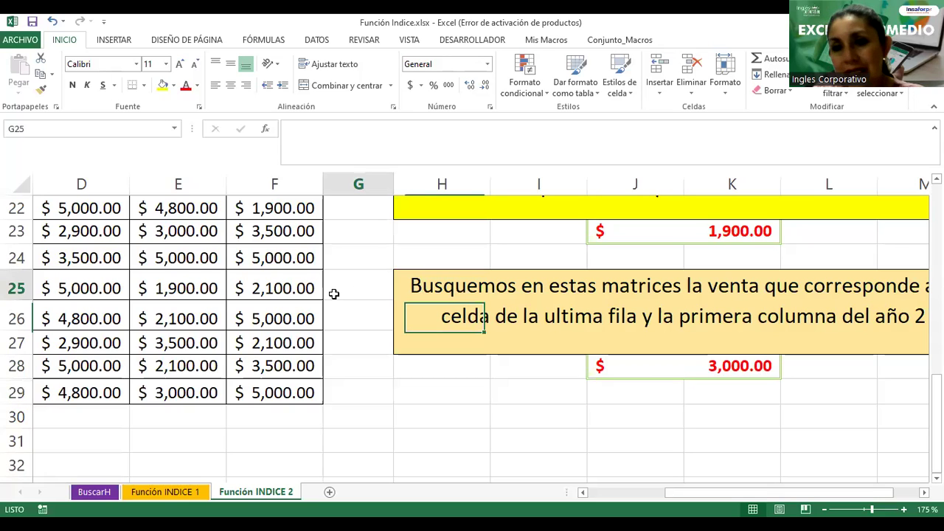
scroll(385, 271, "down", 2)
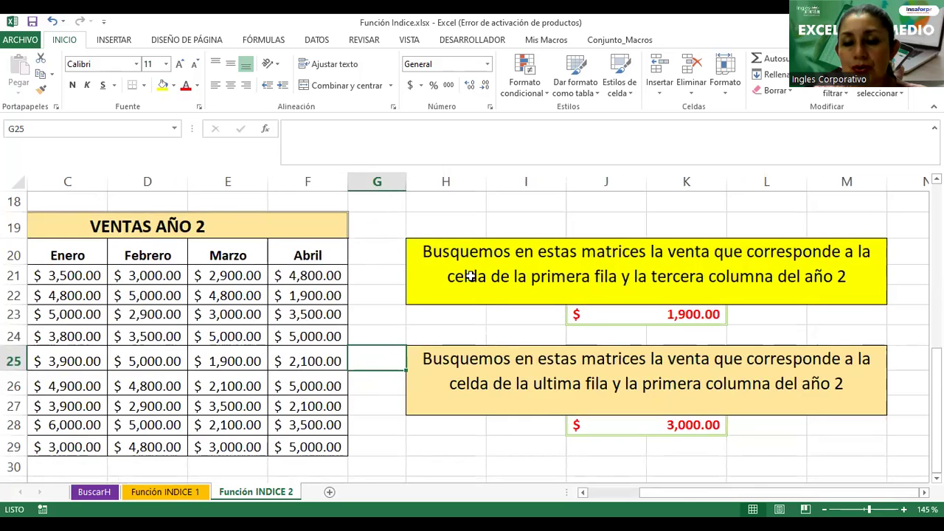
scroll(469, 275, "down", 2)
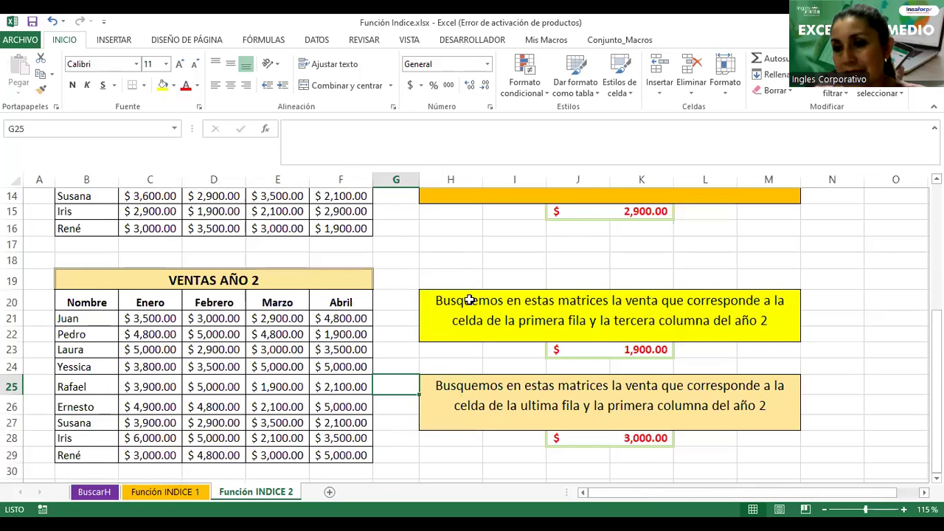
scroll(470, 299, "up", 3)
scroll(469, 299, "up", 2)
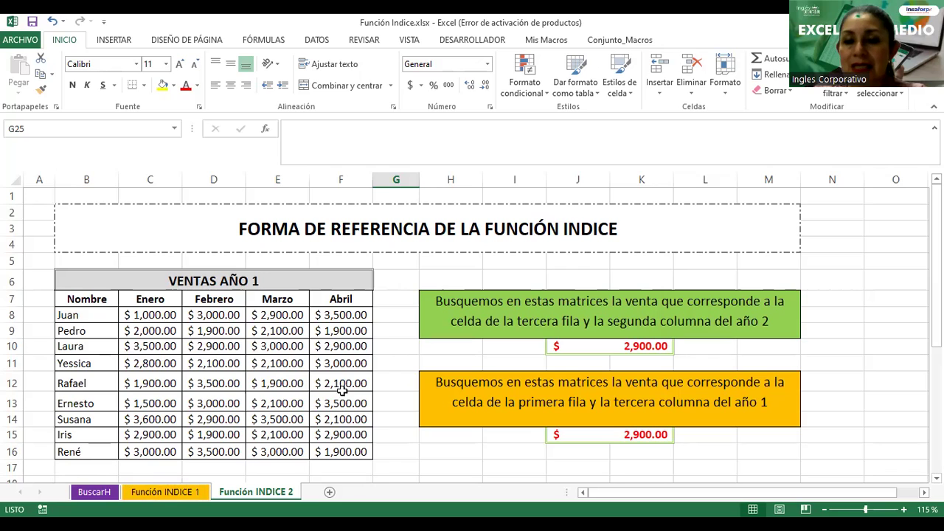
left_click(405, 326)
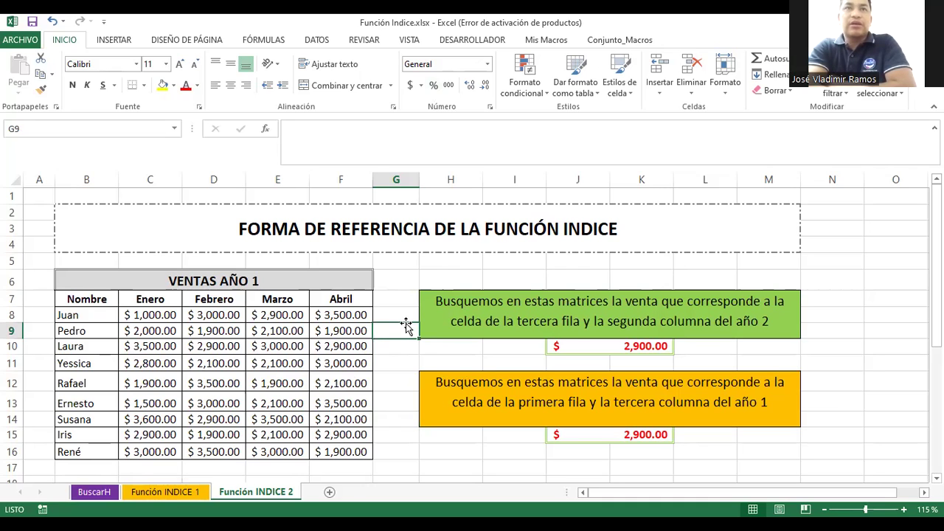
Check the INDICE formulas behind the J10 and J15 results
left_click(559, 349)
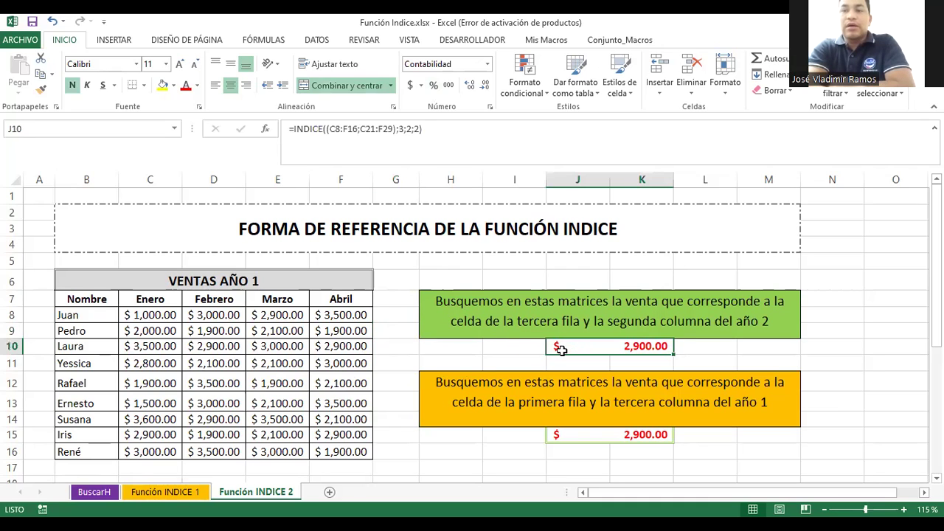
left_click(603, 436)
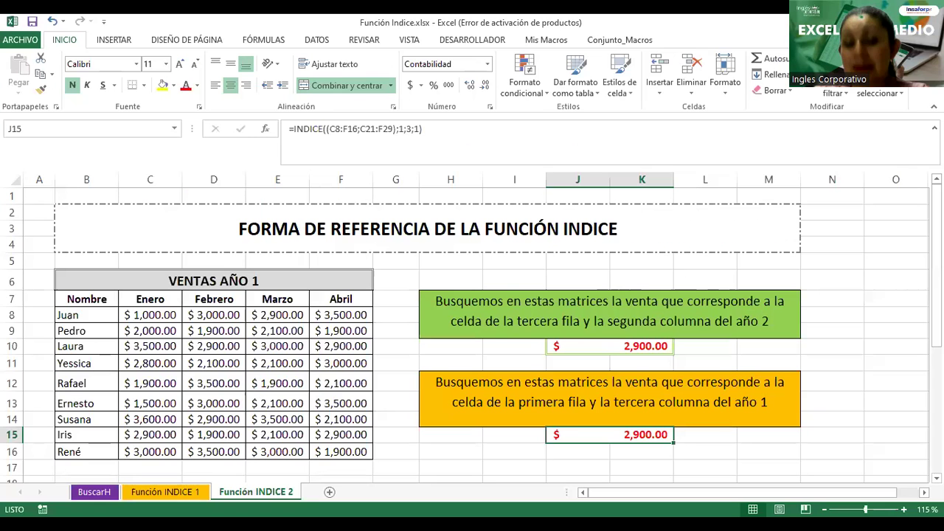
Add a new worksheet, enter Tabla1 in its cell A1 and rename the sheet Hoja4
left_click(330, 493)
type("Tabla1")
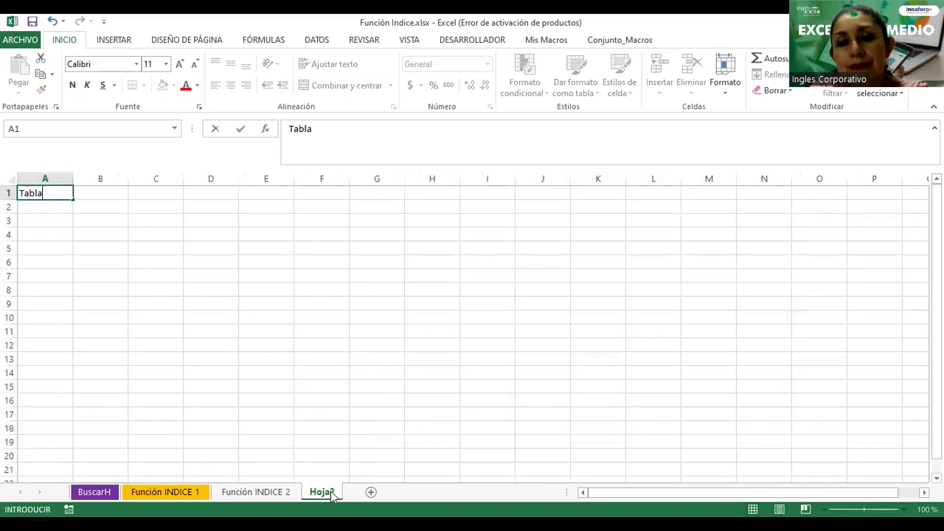
key("Return")
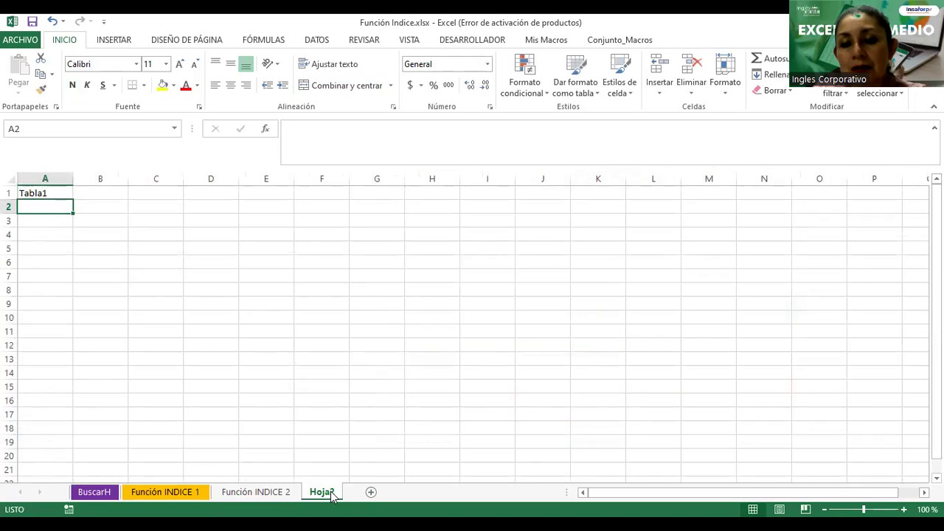
double_click(331, 494)
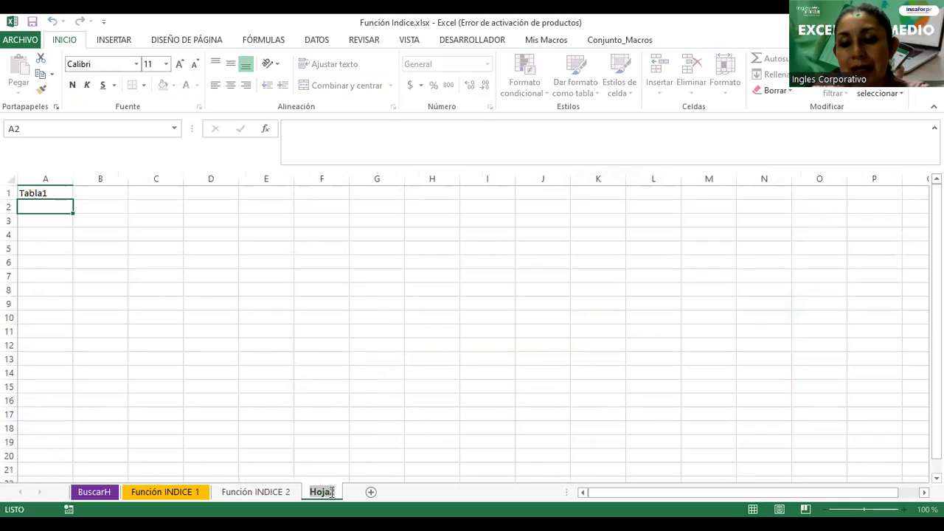
key("Return")
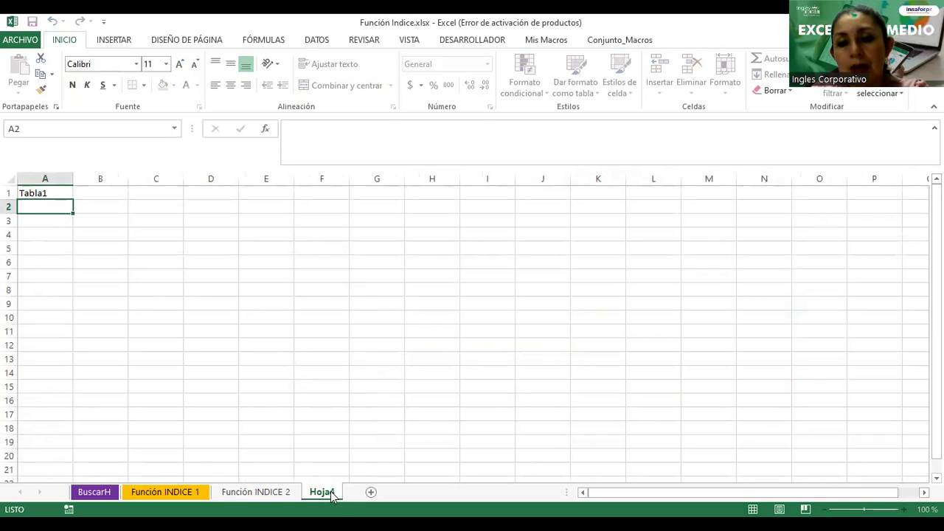
Add another worksheet, rename it hoja5 and enter Tabla2 in its cell A1
left_click(371, 492)
double_click(363, 493)
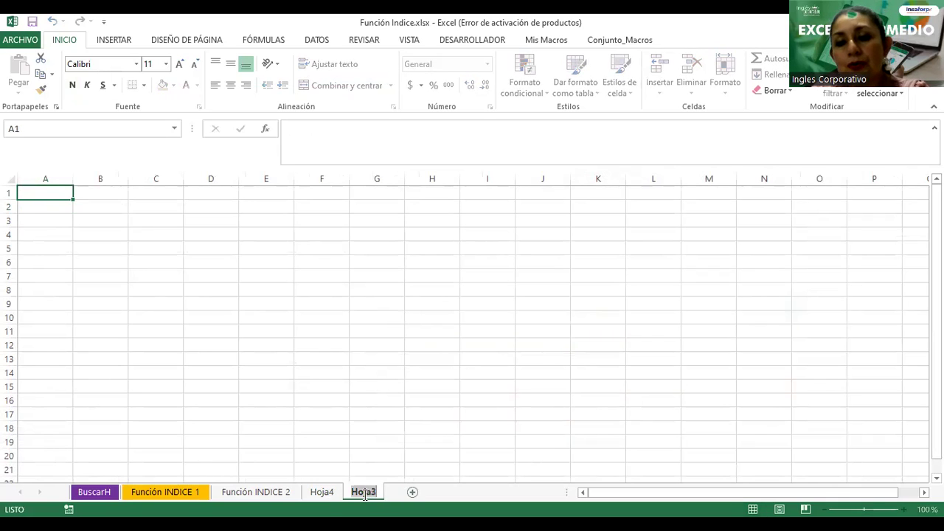
type("h")
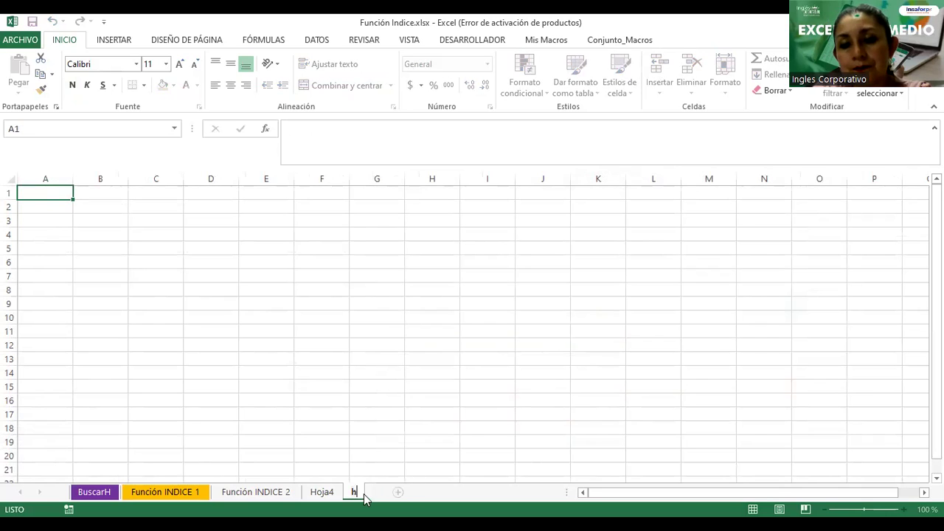
type("oja5")
key("Return")
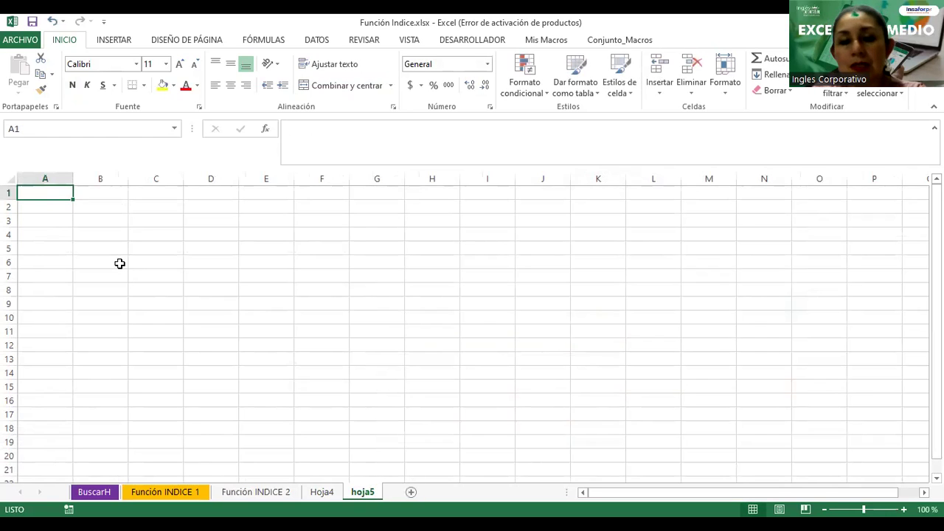
type("Tabla")
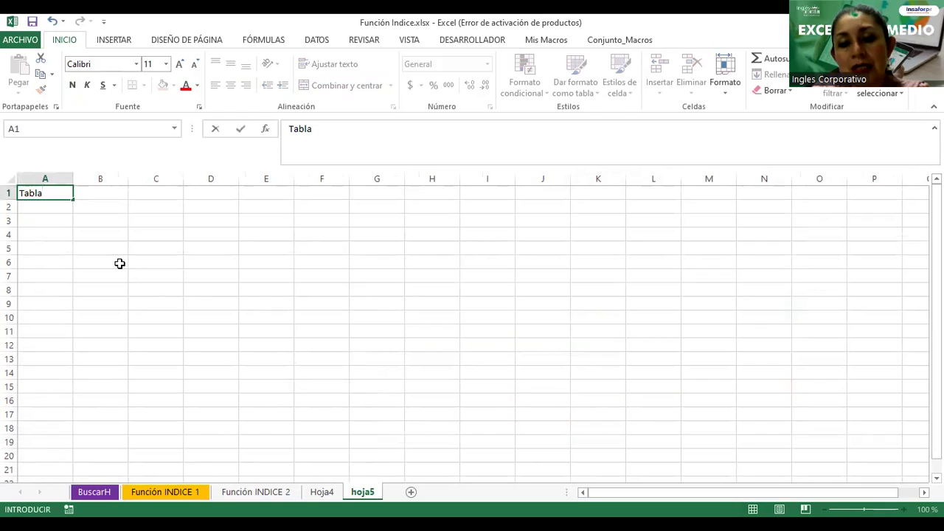
type("2")
key("Return")
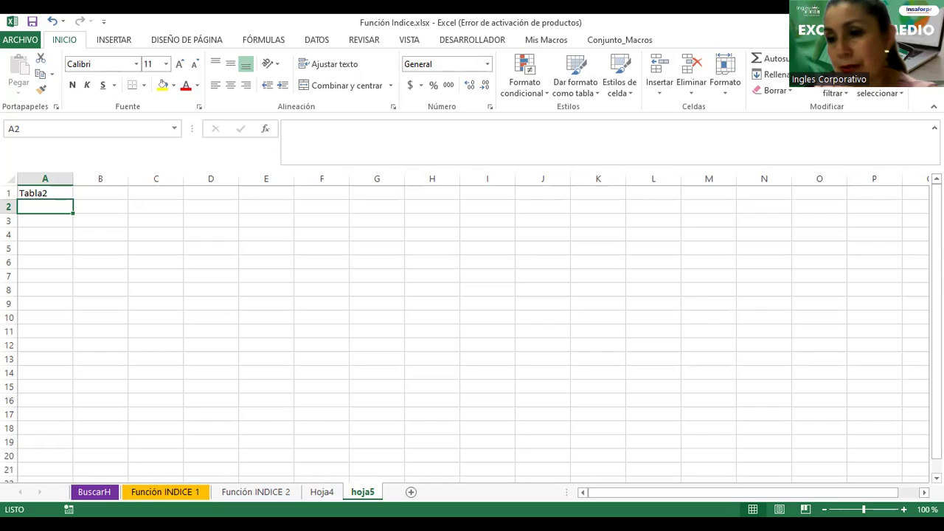
Go to the named range datos and view the sales table it belongs to
left_click(176, 129)
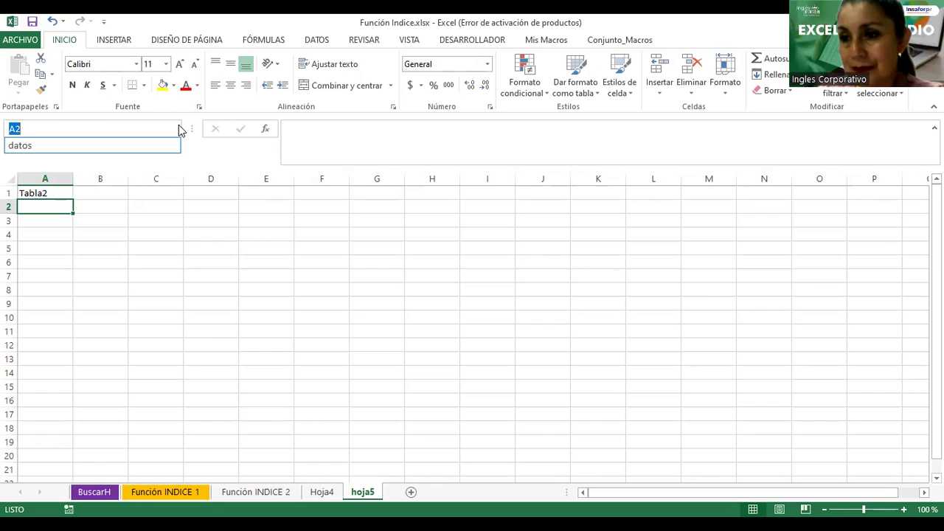
left_click(27, 146)
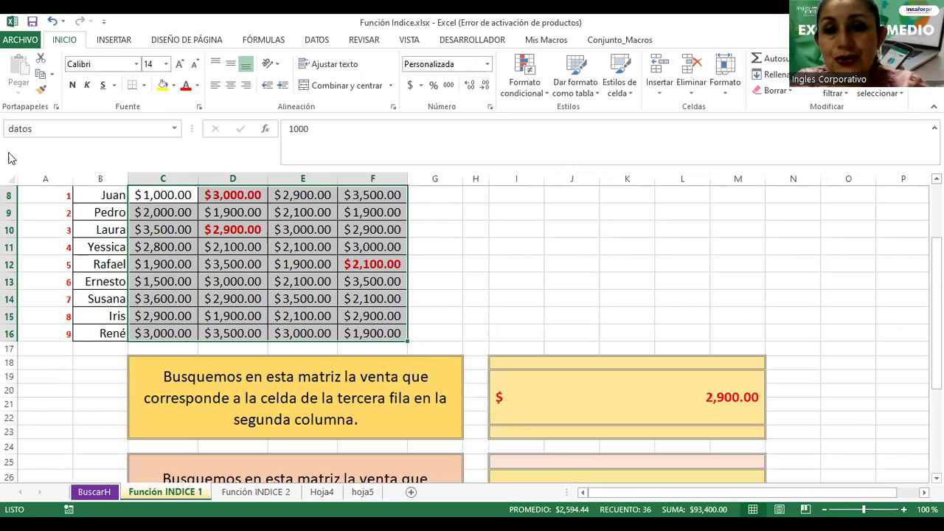
scroll(3, 166, "up", 2)
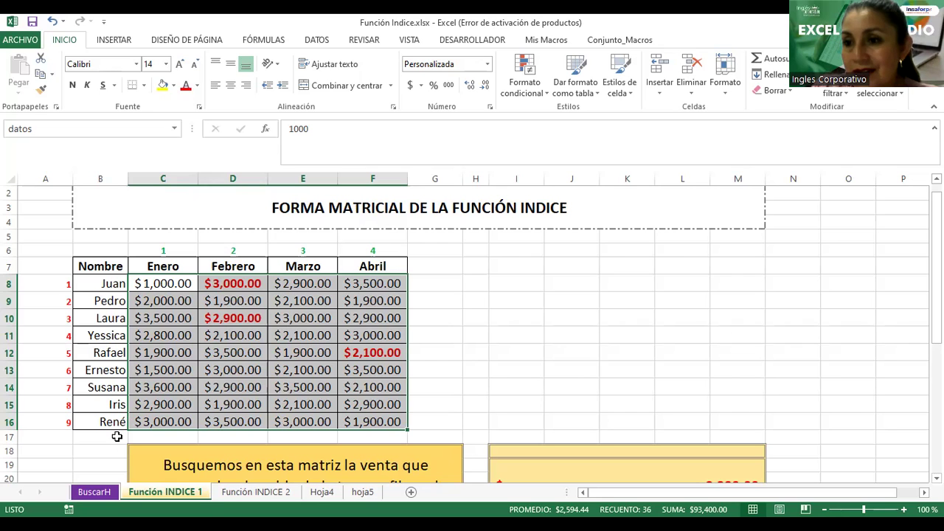
Add a salesperson in row 17 under the sales table: first name in B17, then 5000, 1000, 5000 and 6000 for Enero to Abril
left_click(108, 440)
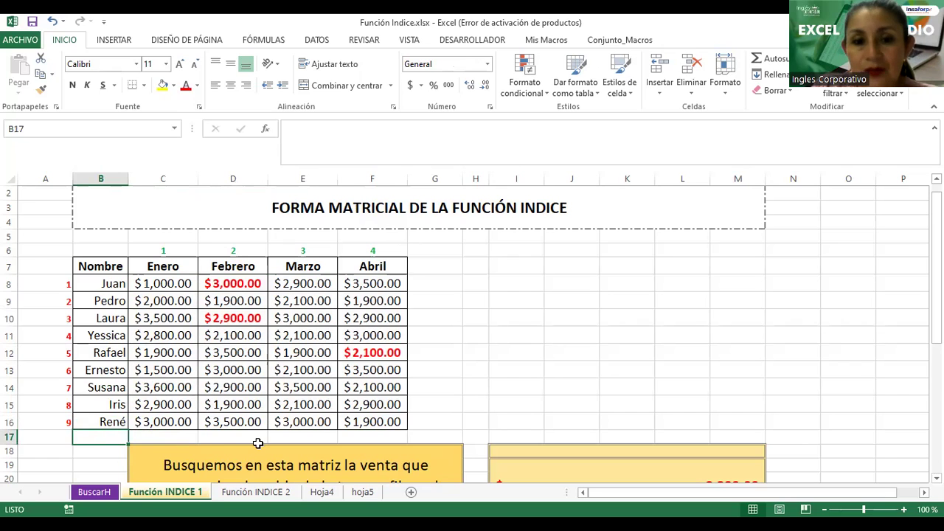
type("Maria")
key("Return")
key("Up")
key("Right")
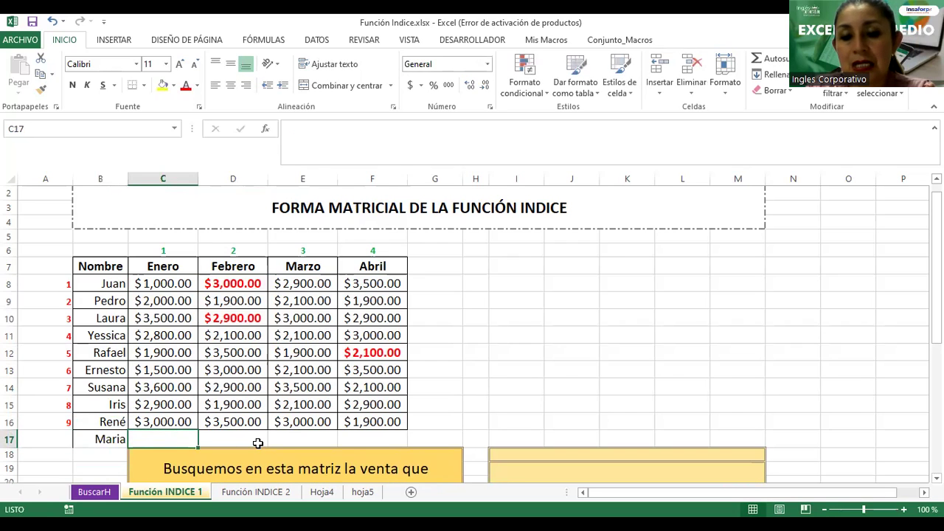
type("5000")
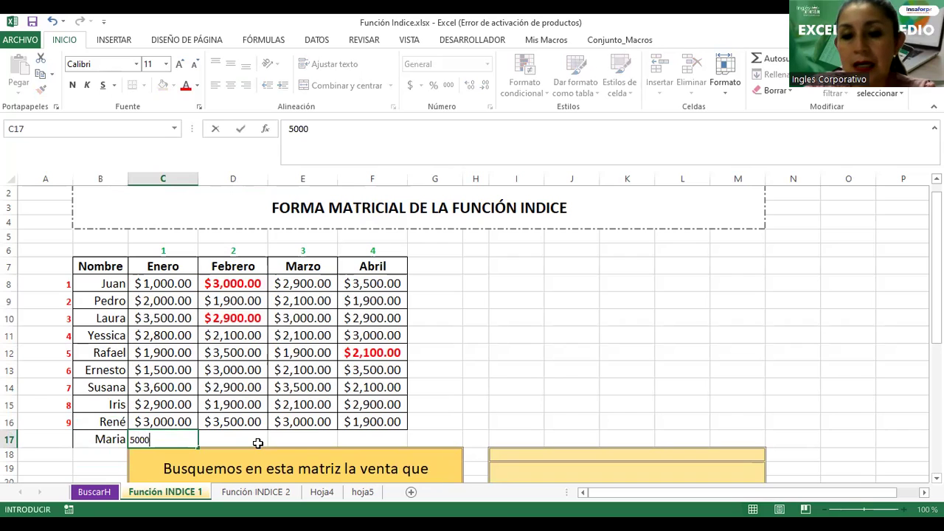
key("Right")
type("1000")
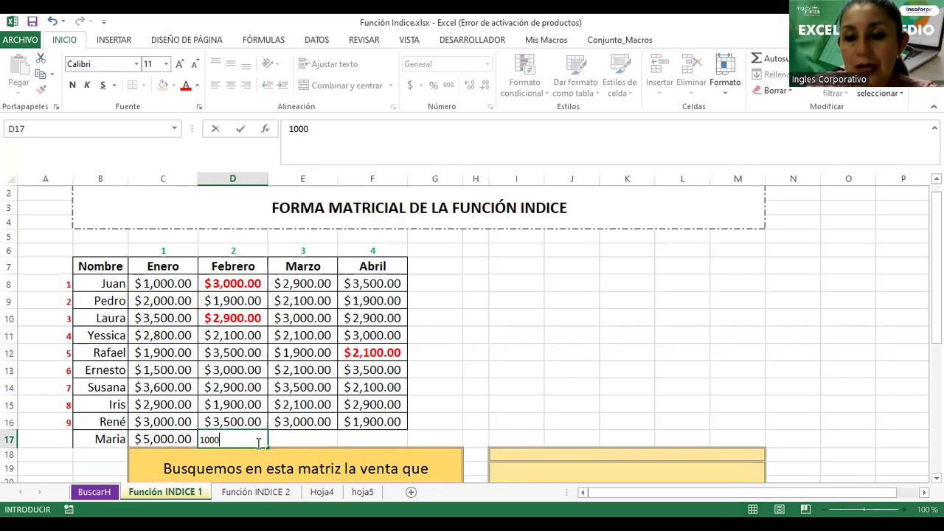
key("Right")
type("5000")
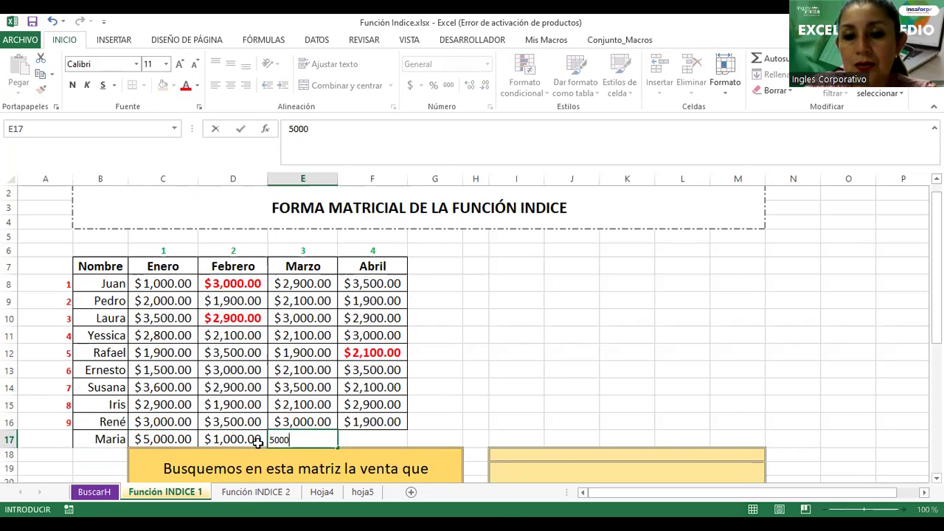
key("Right")
type("6000")
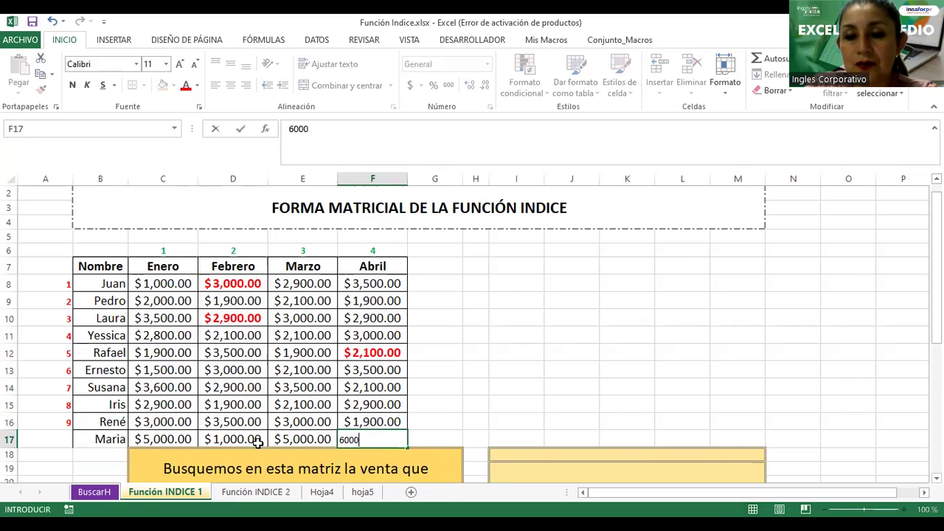
key("Return")
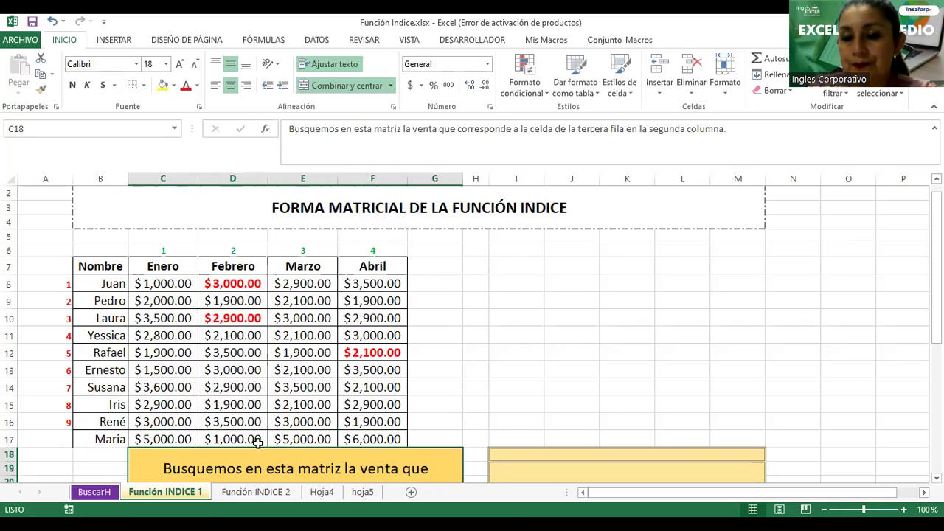
Select the named range datos again to check whether it covers the new row 17
left_click(175, 130)
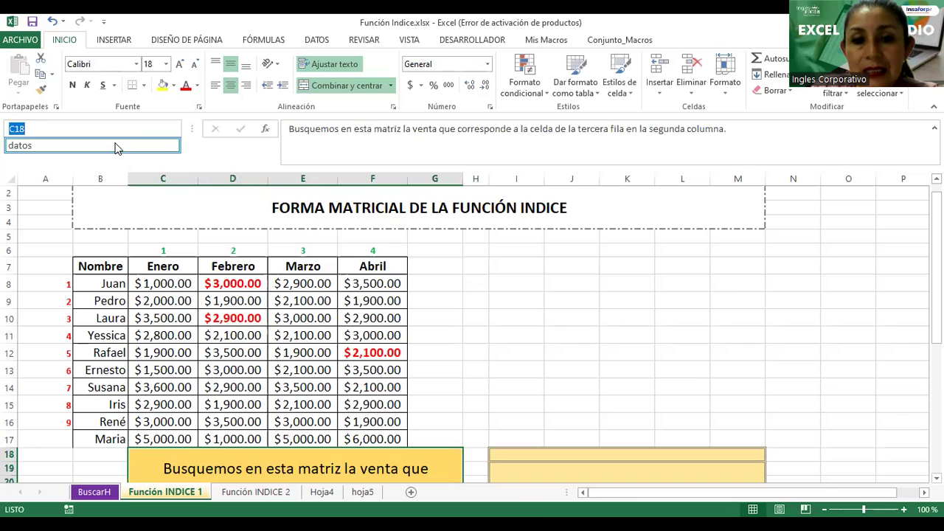
left_click(114, 146)
scroll(485, 238, "down", 2)
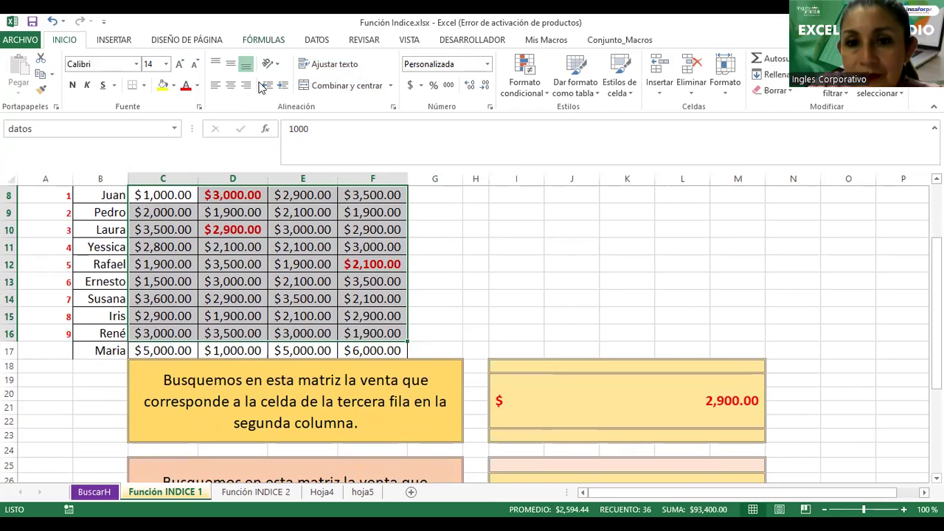
scroll(260, 87, "down", 3)
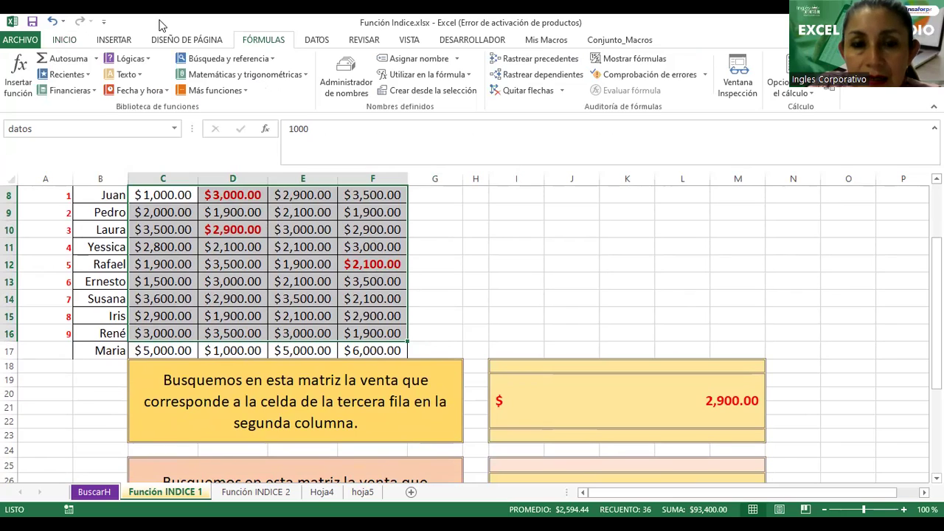
Edit the named range datos in the Name Manager so that it refers to ='Función INDICE 1'!$C$8:$F$17
left_click(347, 74)
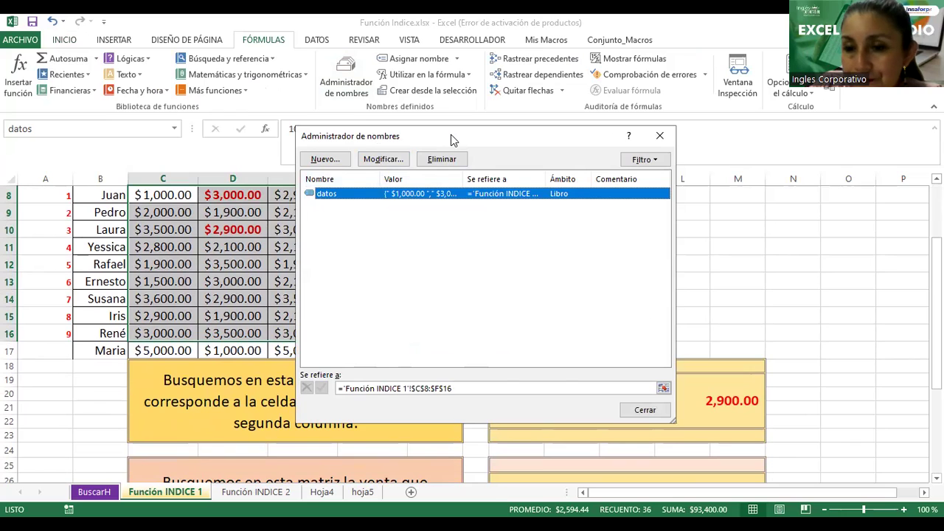
left_click_drag(452, 139, 620, 140)
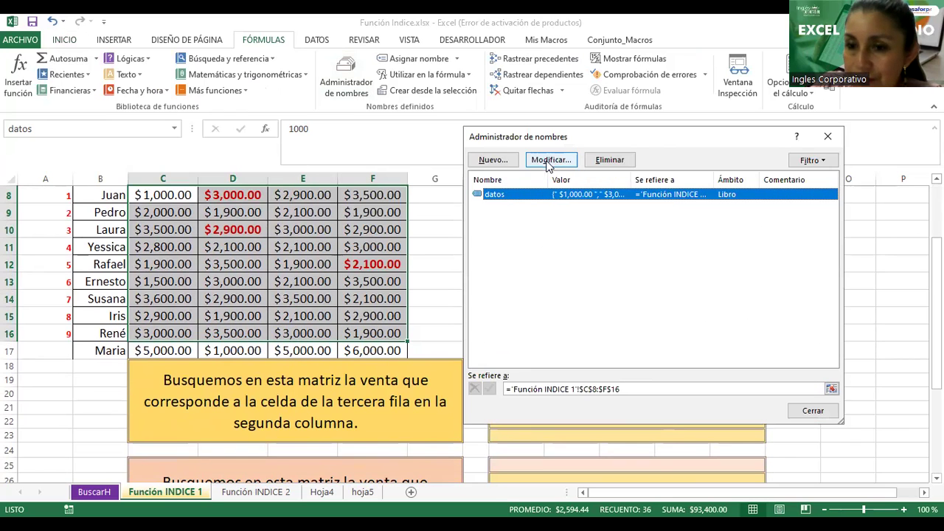
left_click(542, 163)
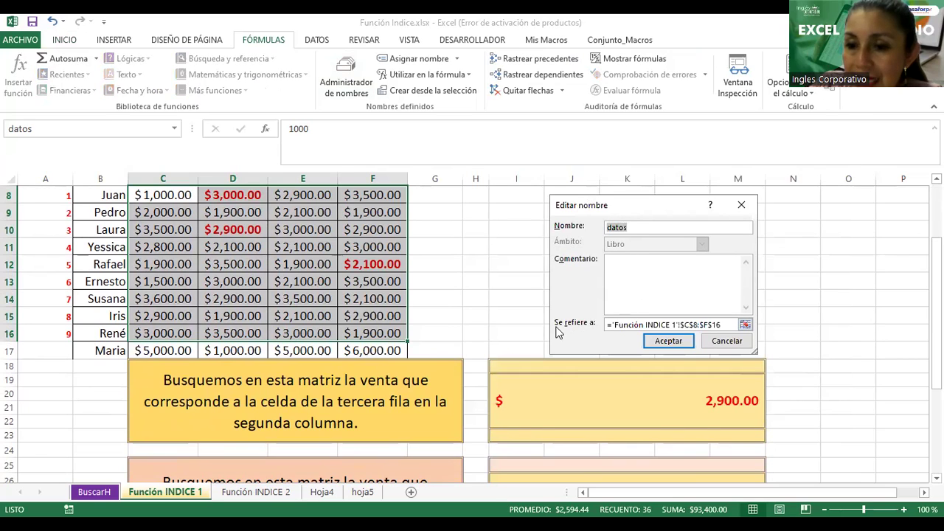
left_click(746, 326)
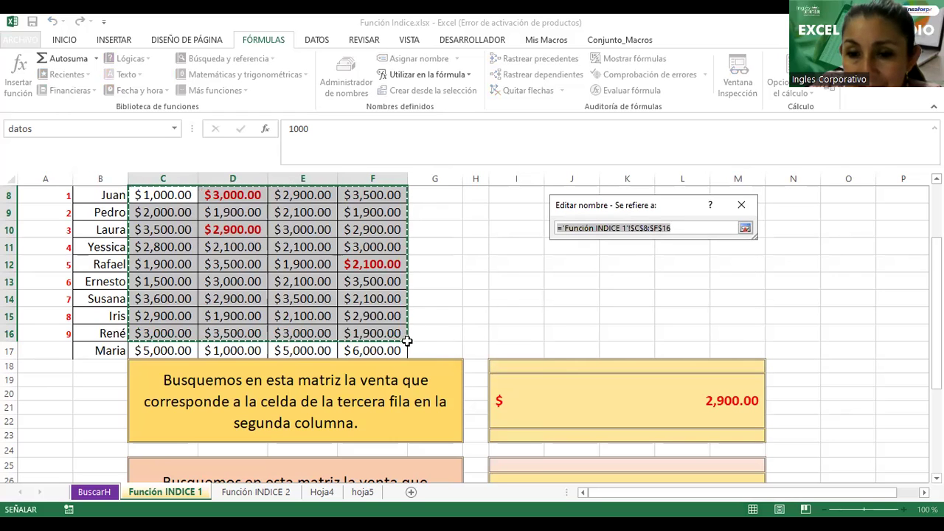
left_click(163, 195)
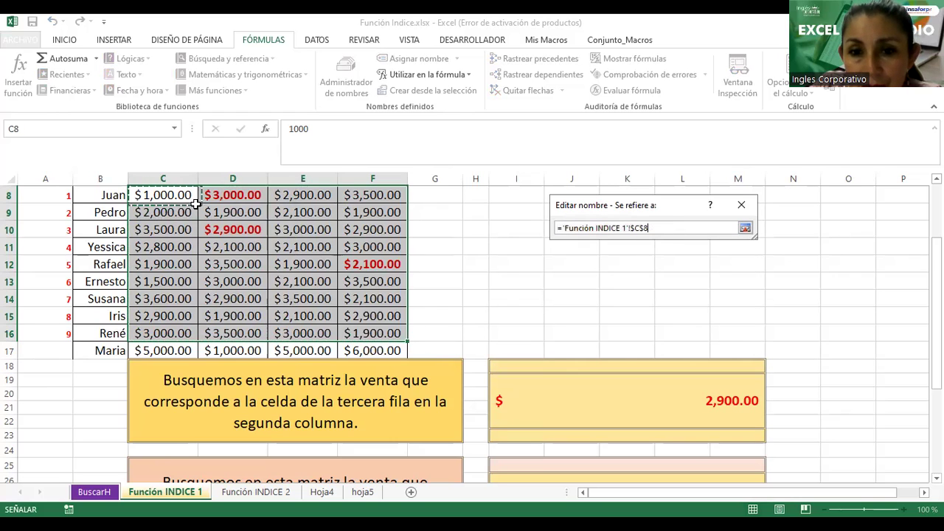
left_click(362, 345, "shift")
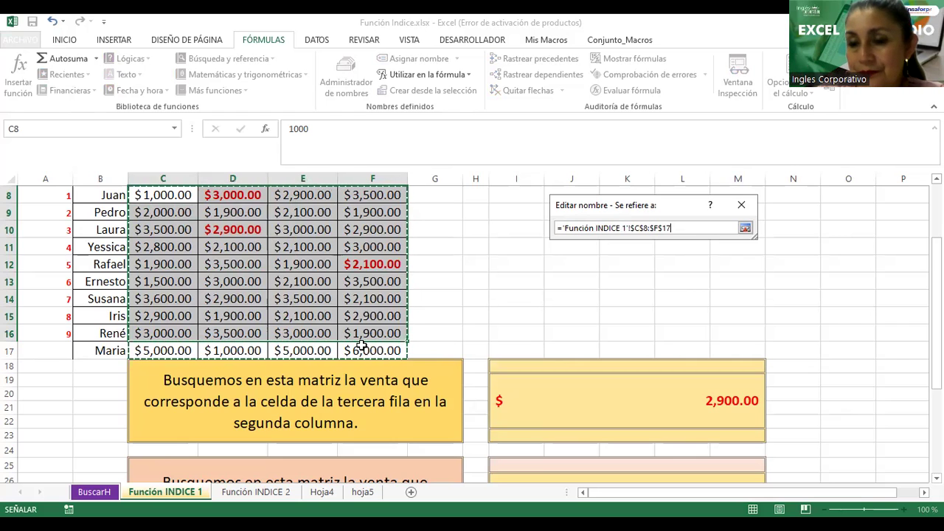
left_click(744, 230)
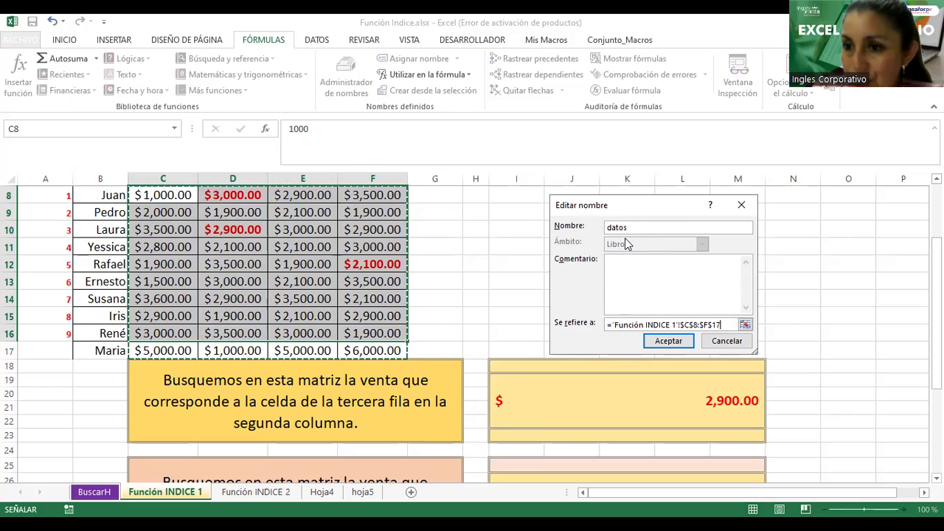
left_click(668, 341)
left_click(809, 411)
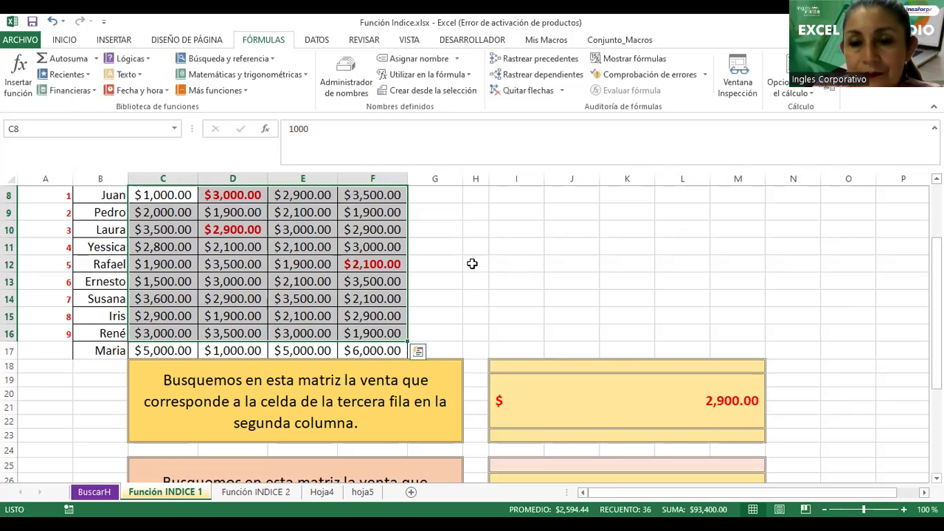
left_click(474, 266)
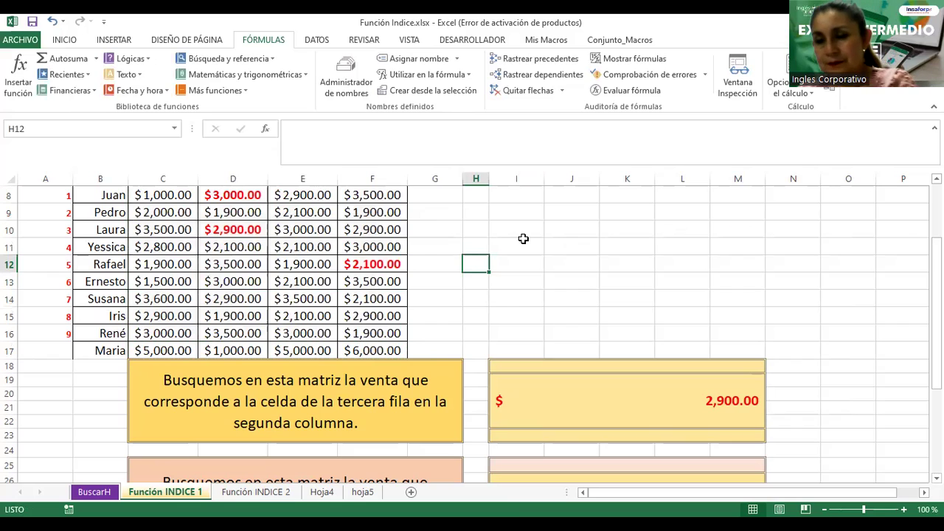